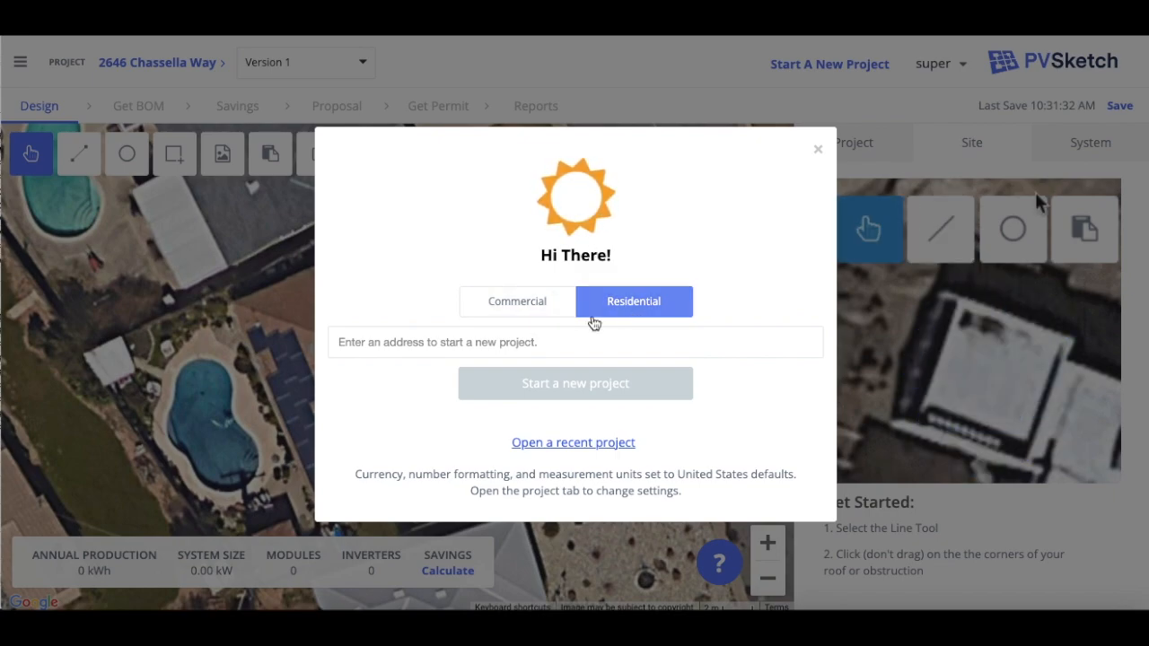
# - Create a new commercial project by entering the site's street address
pyautogui.click(491, 344)
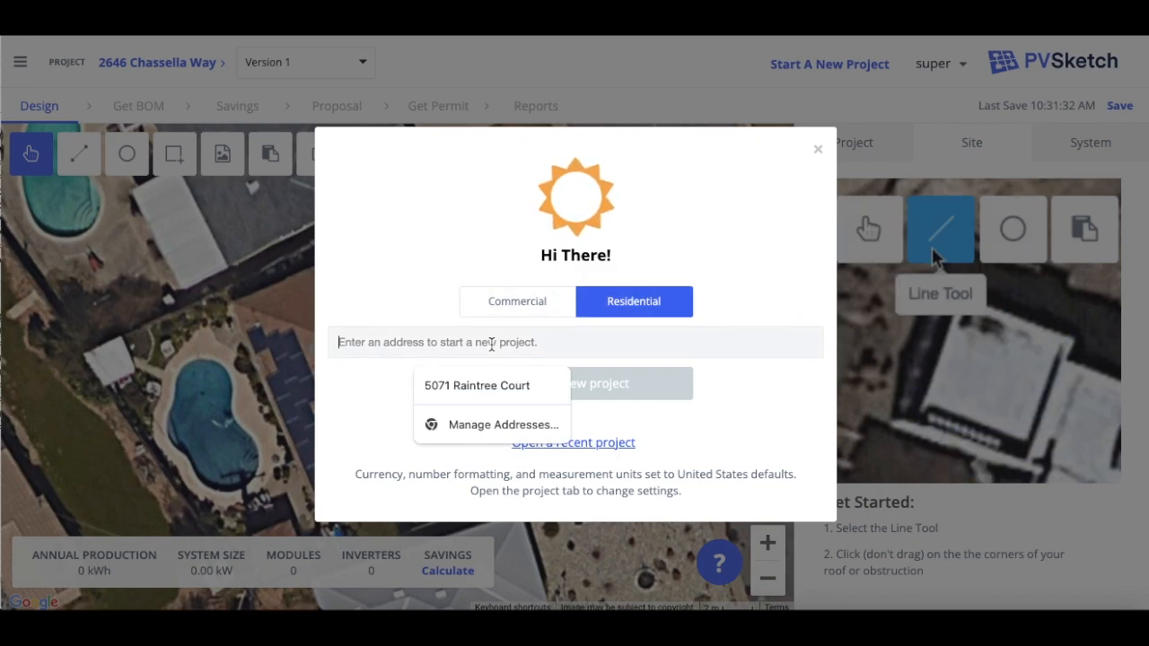
pyautogui.write('310 Goddard Blvd, King of Prussia, PA 19406, US')
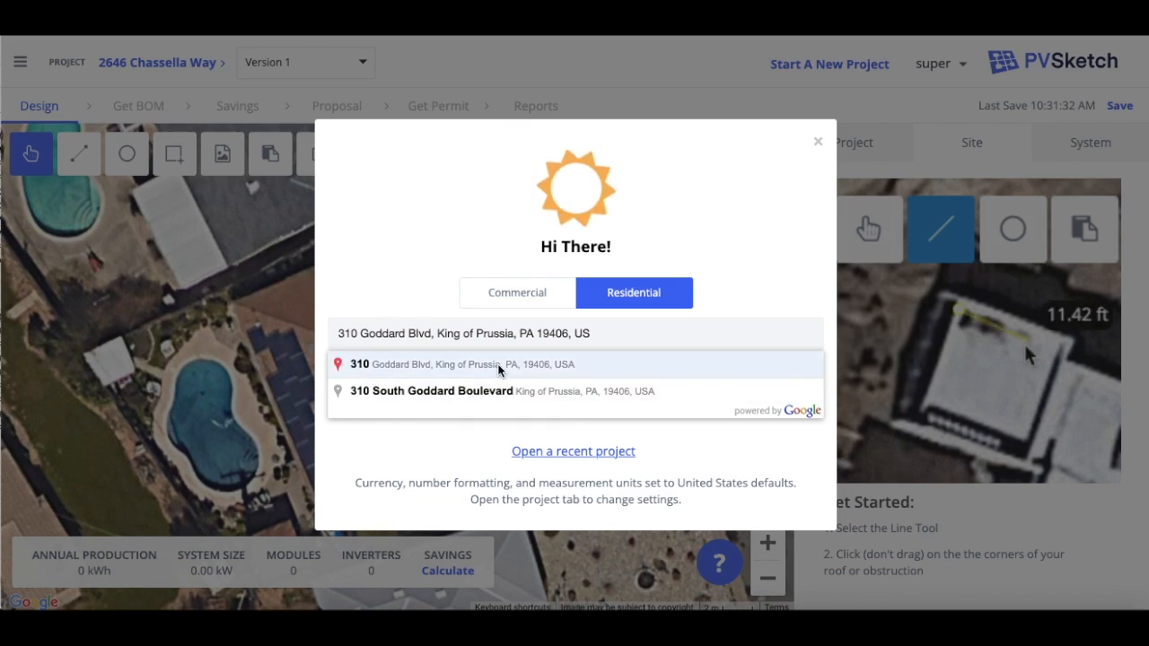
pyautogui.click(493, 363)
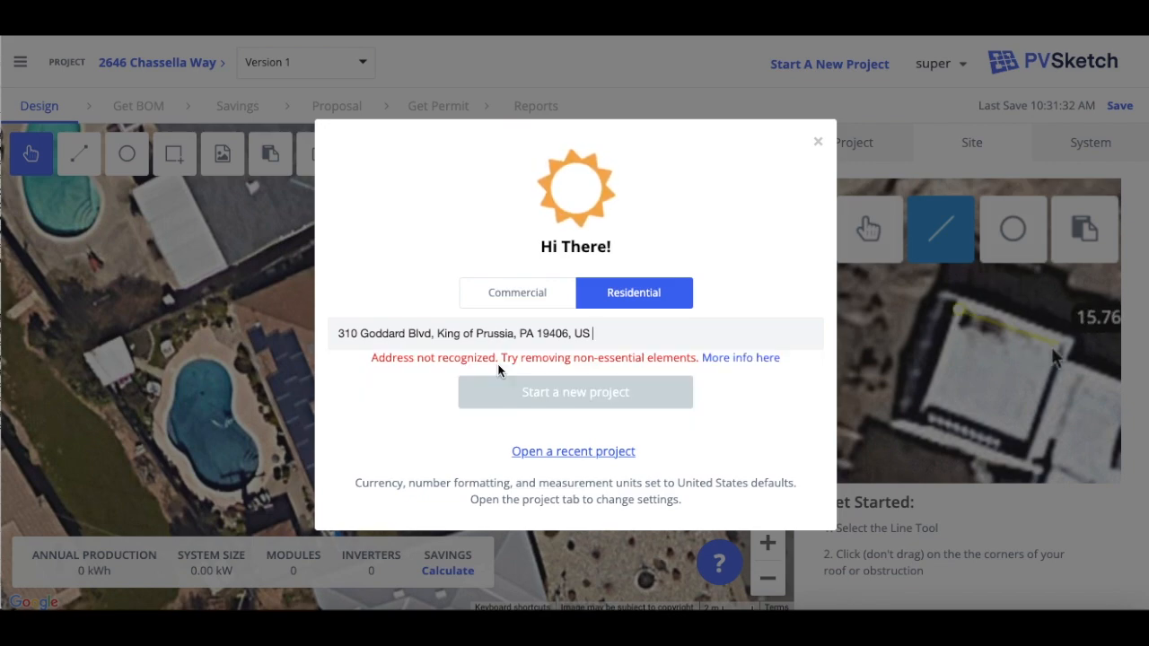
pyautogui.click(513, 302)
pyautogui.click(557, 384)
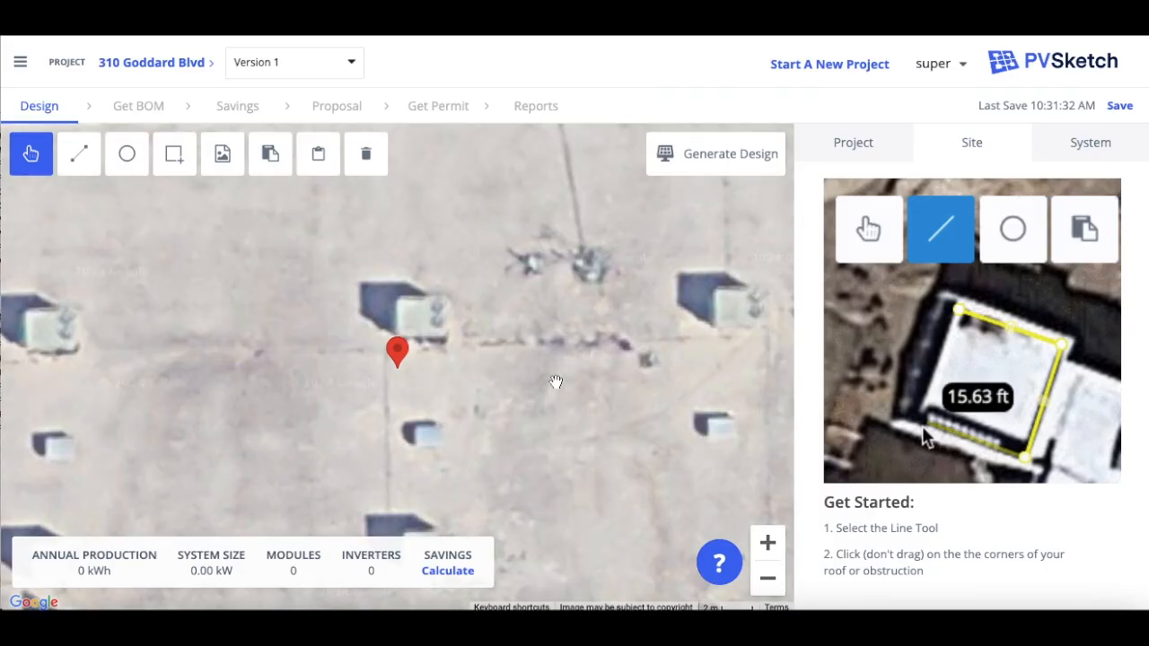
pyautogui.click(767, 580)
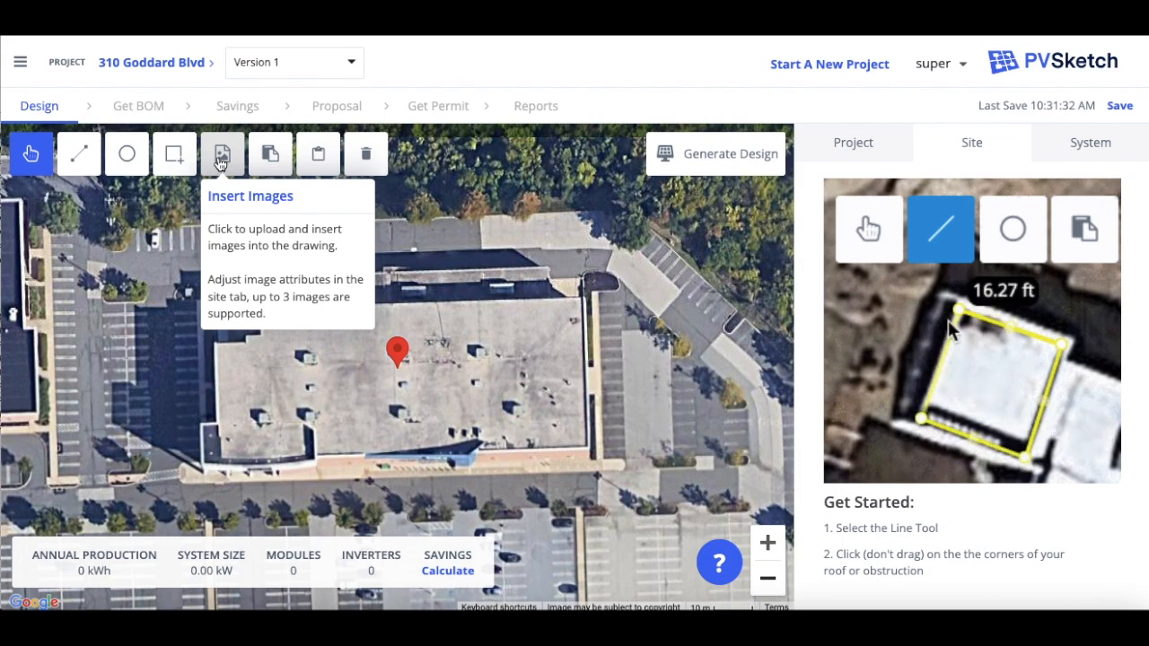
# - Review the project details along with the currency, language format and measurement unit settings
pyautogui.click(888, 143)
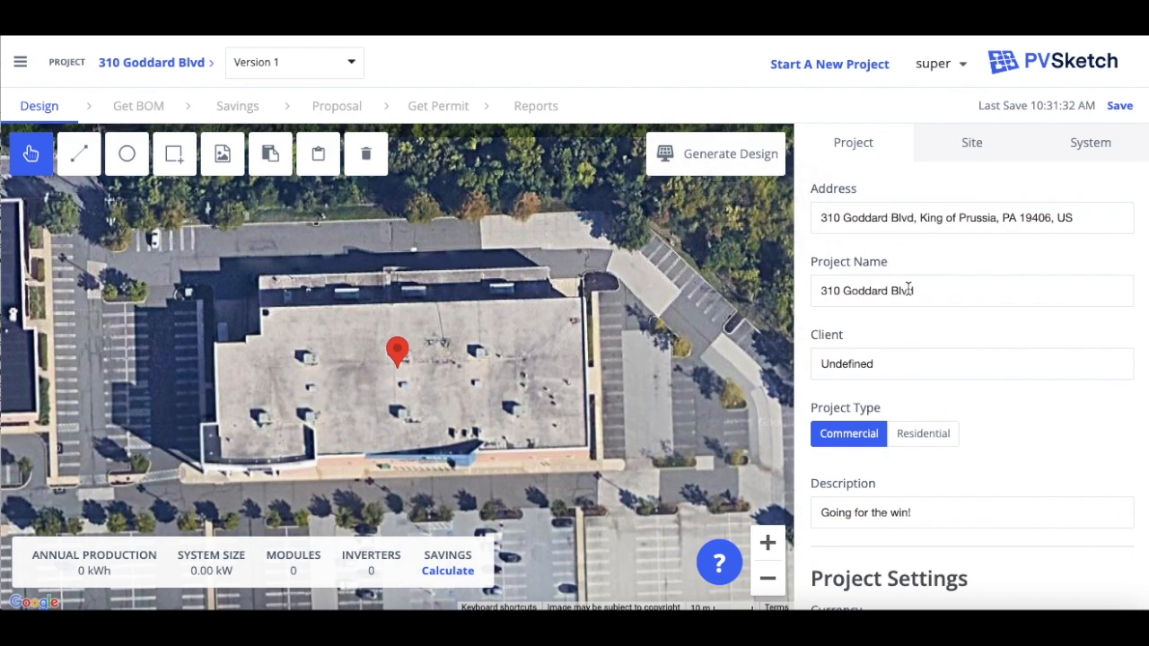
pyautogui.scroll(-5, 929, 323)
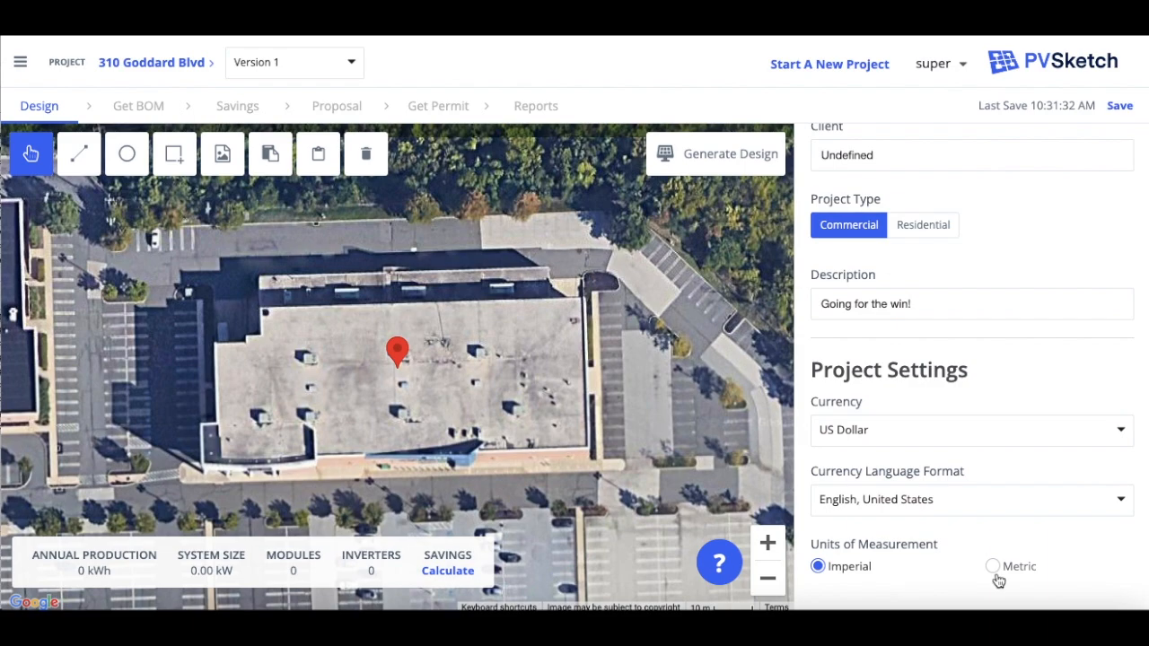
pyautogui.scroll(5, 997, 448)
pyautogui.click(972, 144)
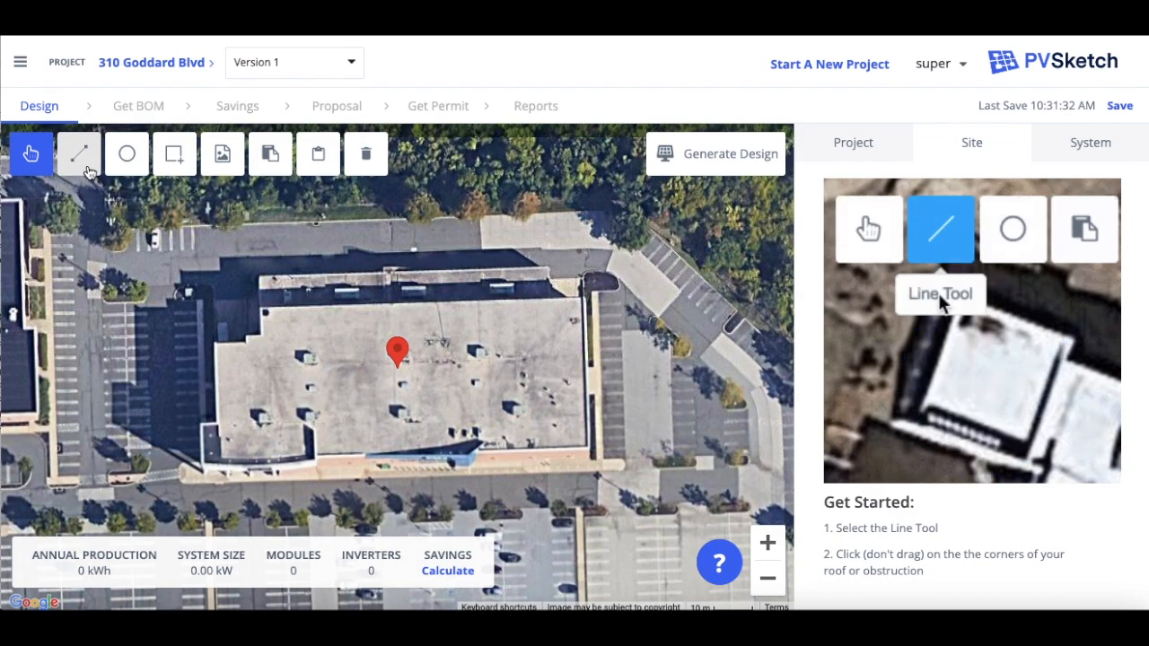
# - Outline the main building's roof with the Line tool, about 318 ft by 130 ft, following the stepped northwest corner
pyautogui.click(79, 154)
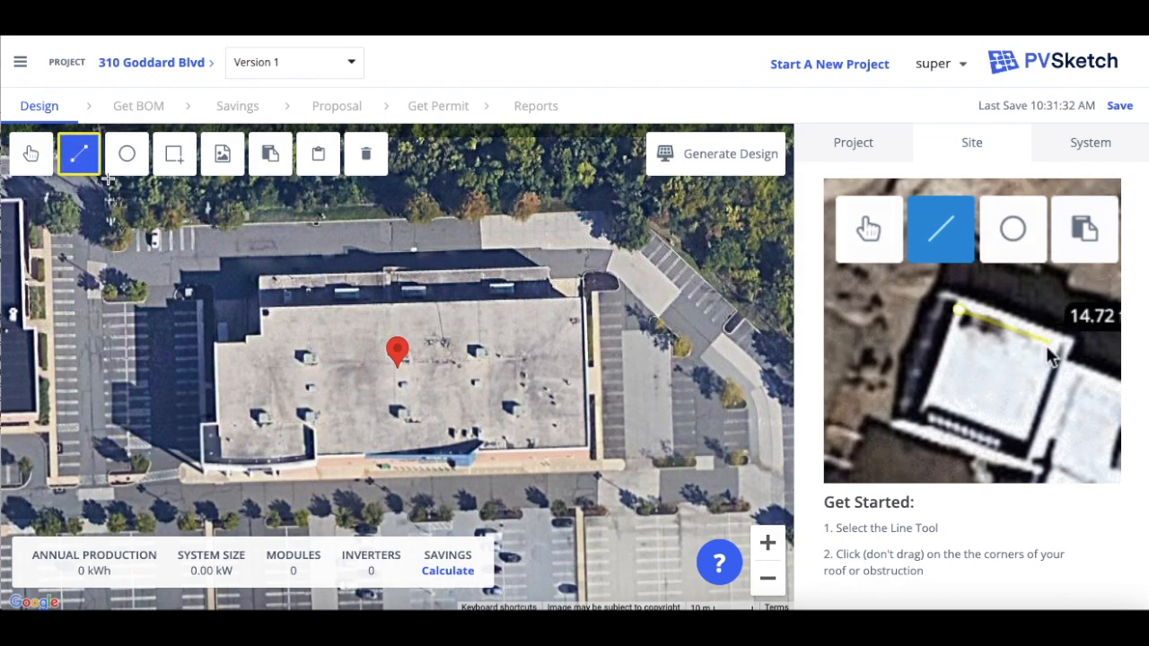
pyautogui.click(260, 309)
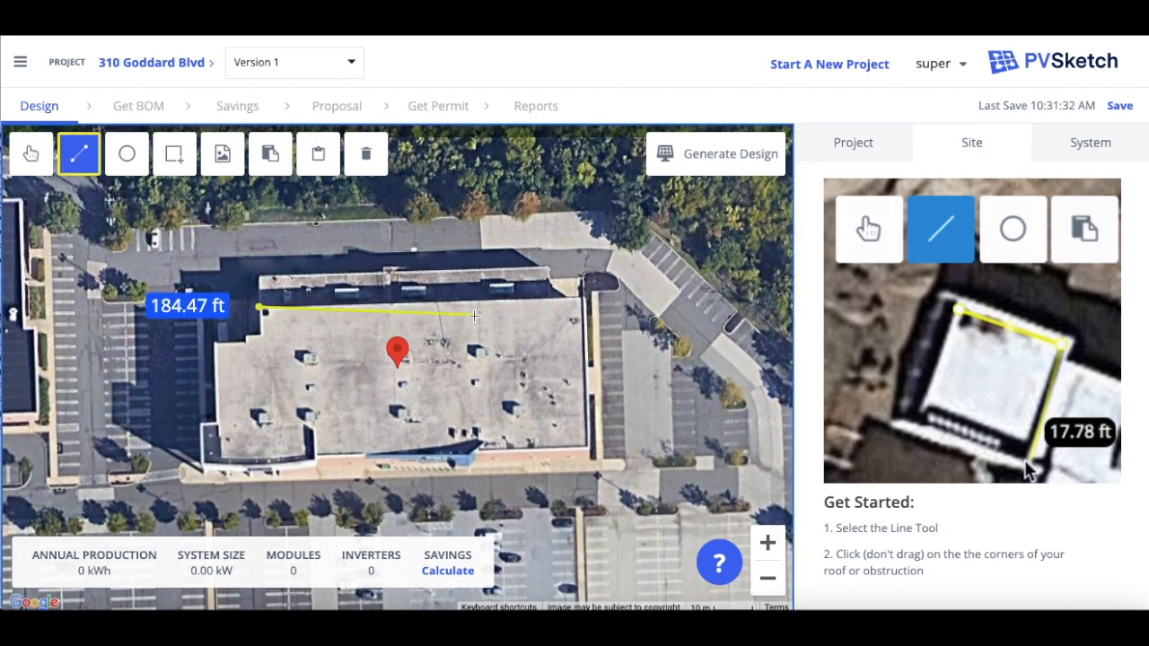
pyautogui.click(586, 299)
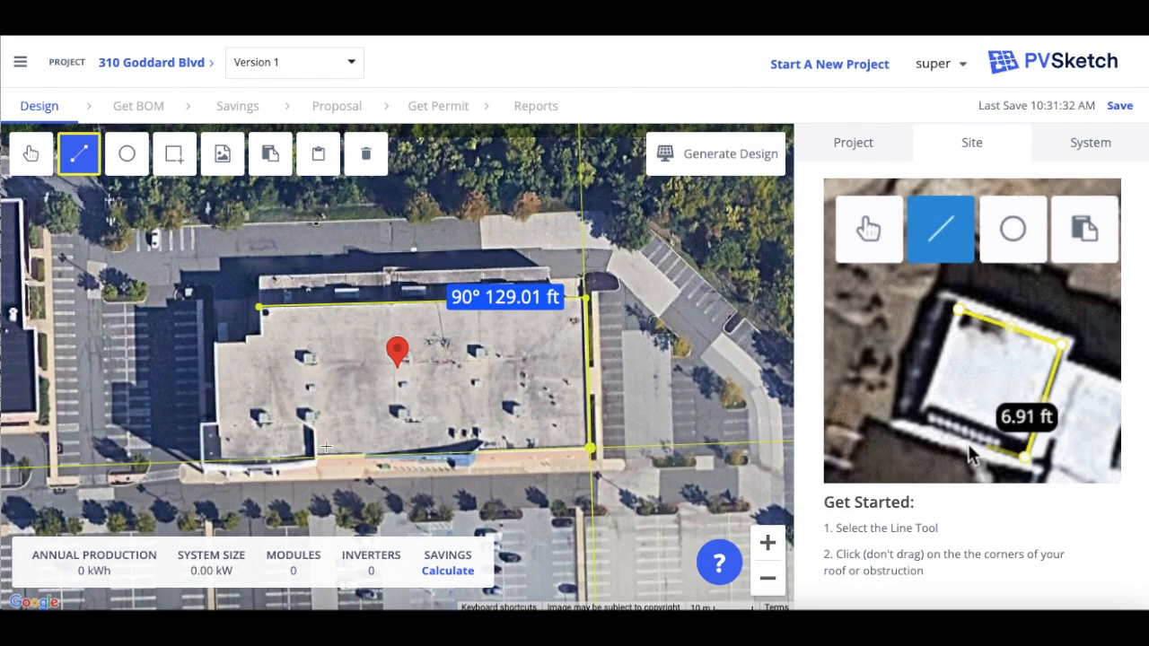
pyautogui.click(589, 447)
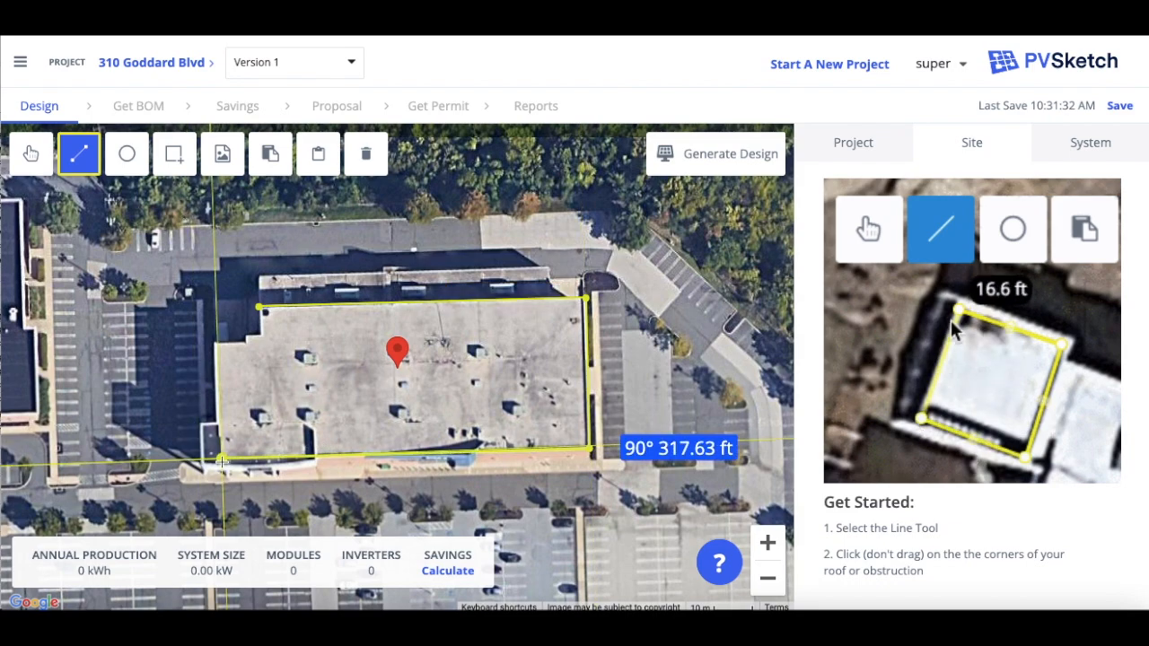
pyautogui.click(221, 461)
pyautogui.click(220, 350)
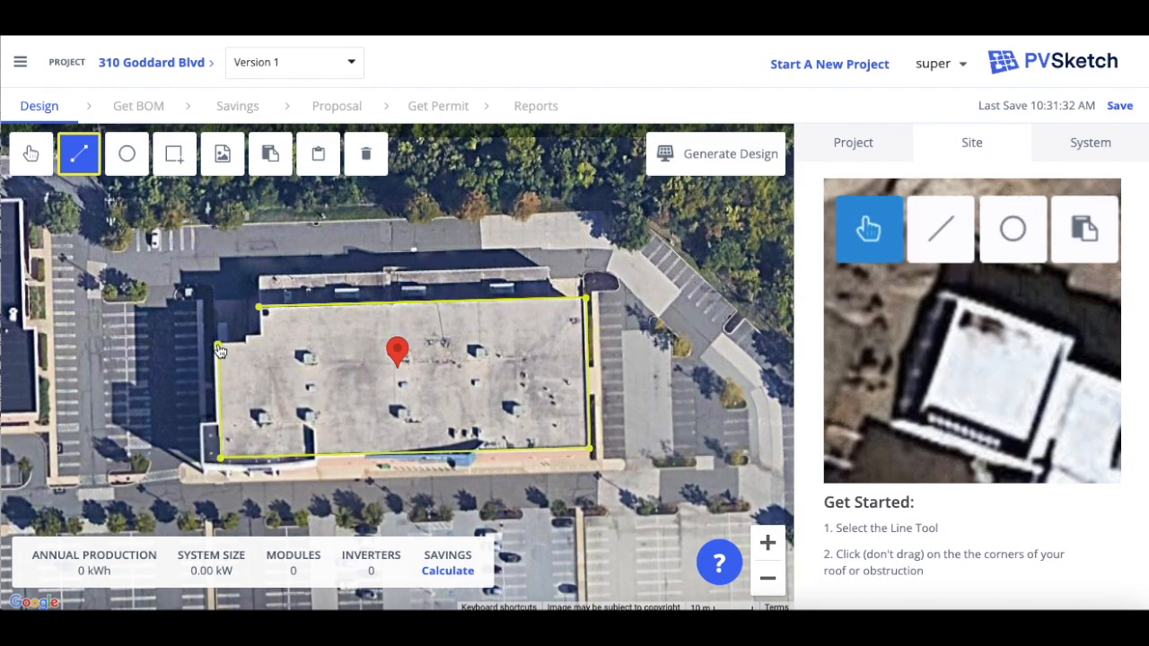
pyautogui.click(246, 341)
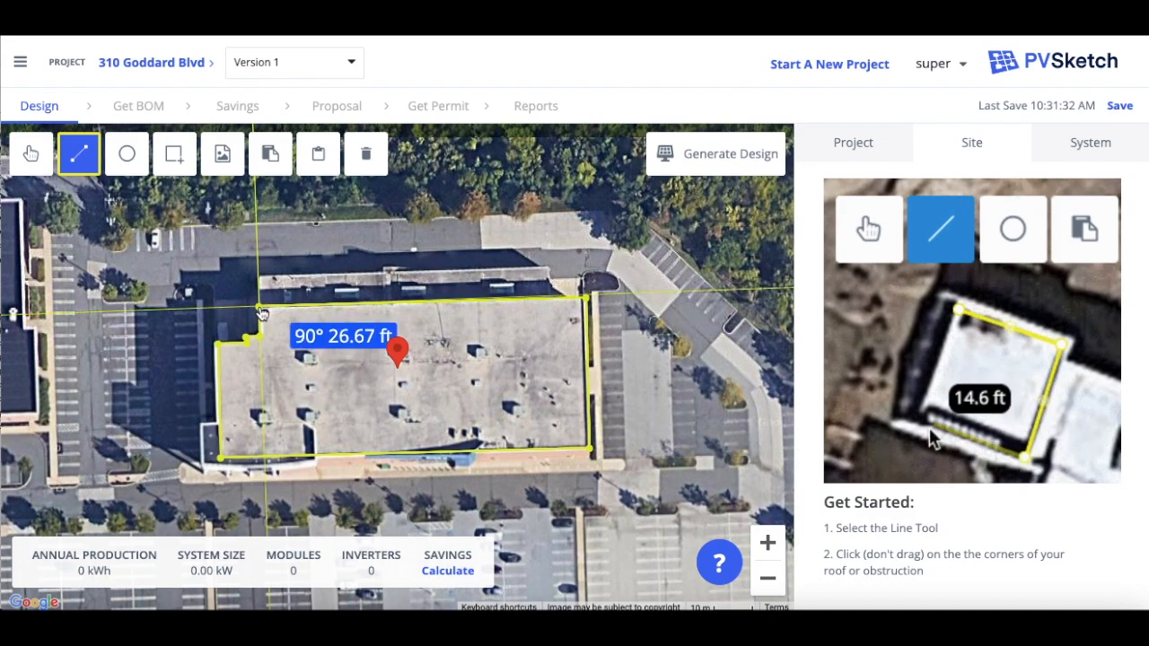
pyautogui.click(260, 309)
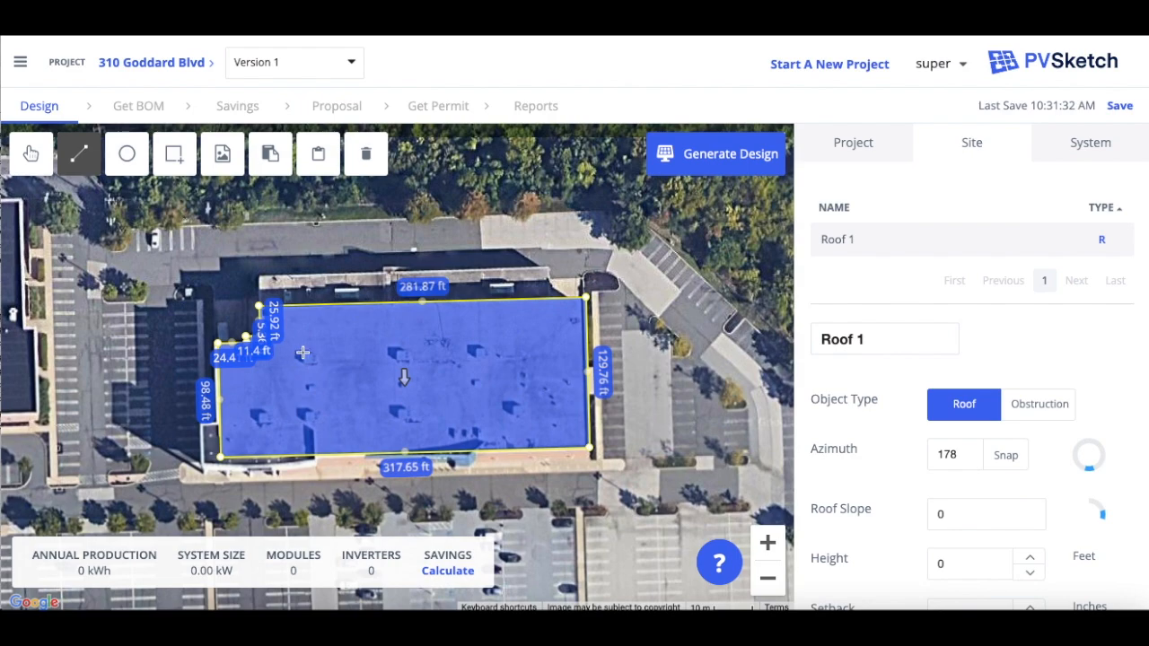
# - Draw a four-sided obstruction about 12 ft wide around the rooftop unit nearest the roof's stepped corner
pyautogui.scroll(1, 302, 352)
pyautogui.scroll(1, 303, 352)
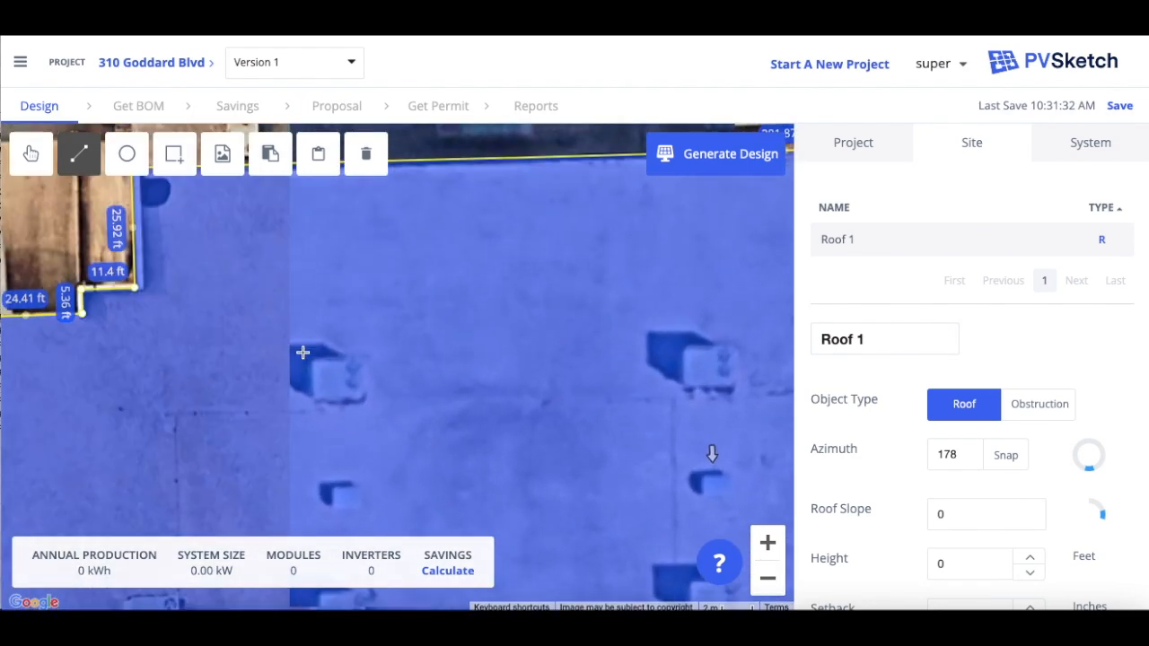
pyautogui.click(310, 359)
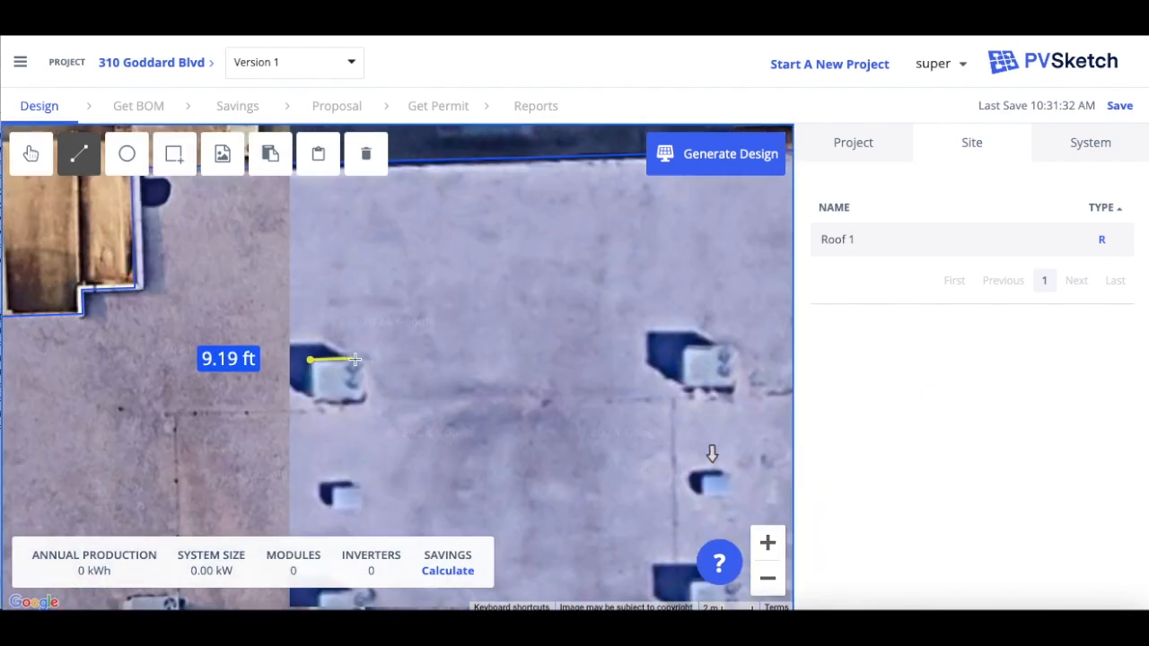
pyautogui.click(362, 357)
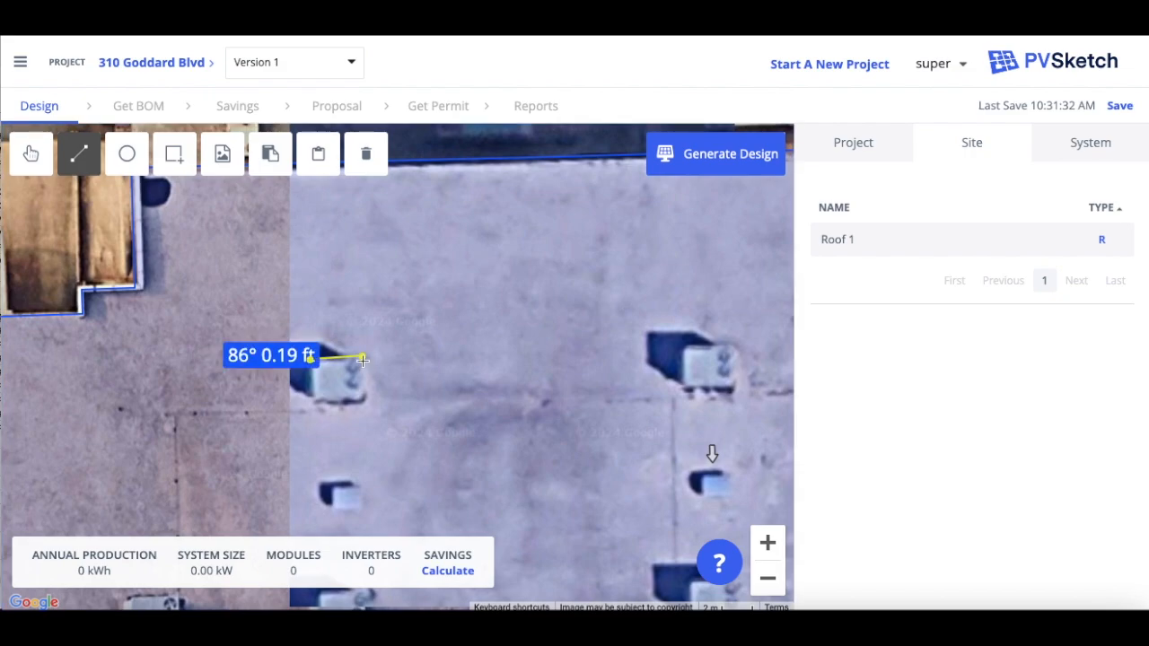
pyautogui.click(364, 405)
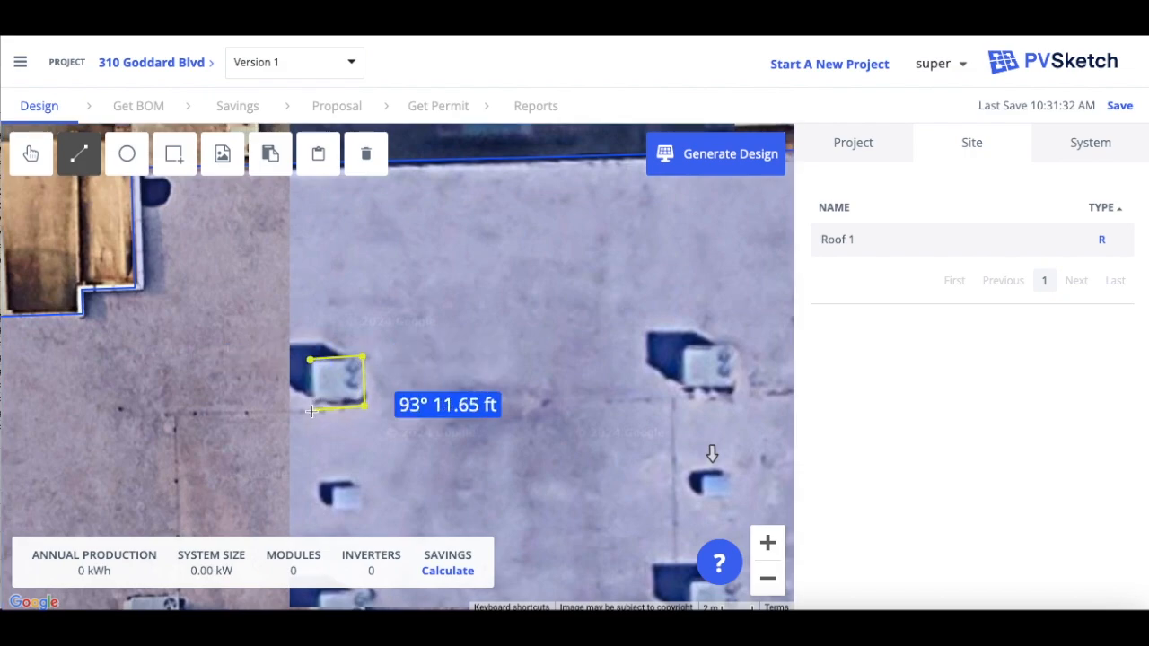
pyautogui.click(310, 410)
pyautogui.click(310, 359)
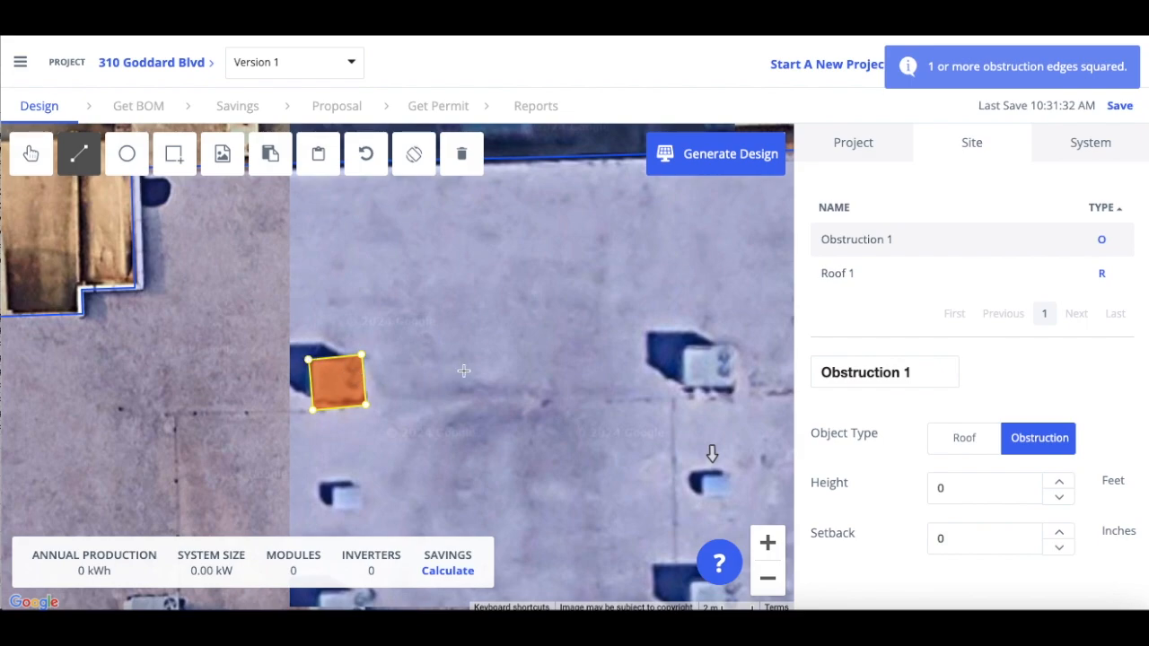
# - Draw a circular obstruction over the parking-lot tree south of the roof's southeast corner
pyautogui.click(771, 583)
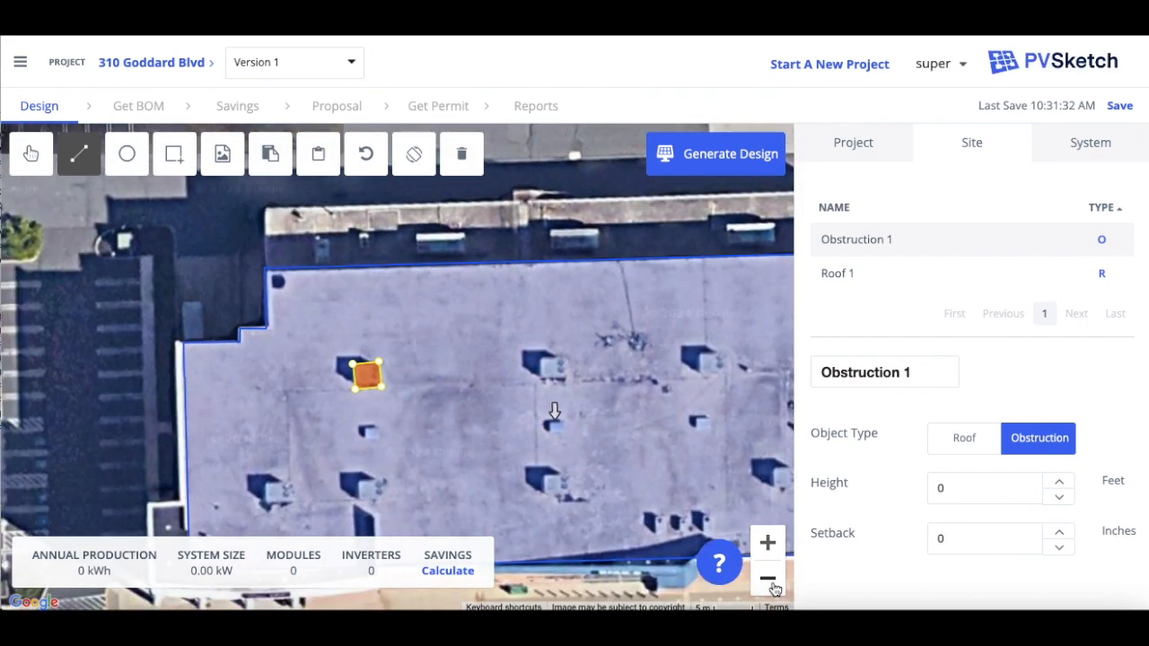
pyautogui.click(771, 583)
pyautogui.click(34, 157)
pyautogui.moveTo(508, 519); pyautogui.dragTo(412, 473)
pyautogui.scroll(1, 411, 451)
pyautogui.click(124, 156)
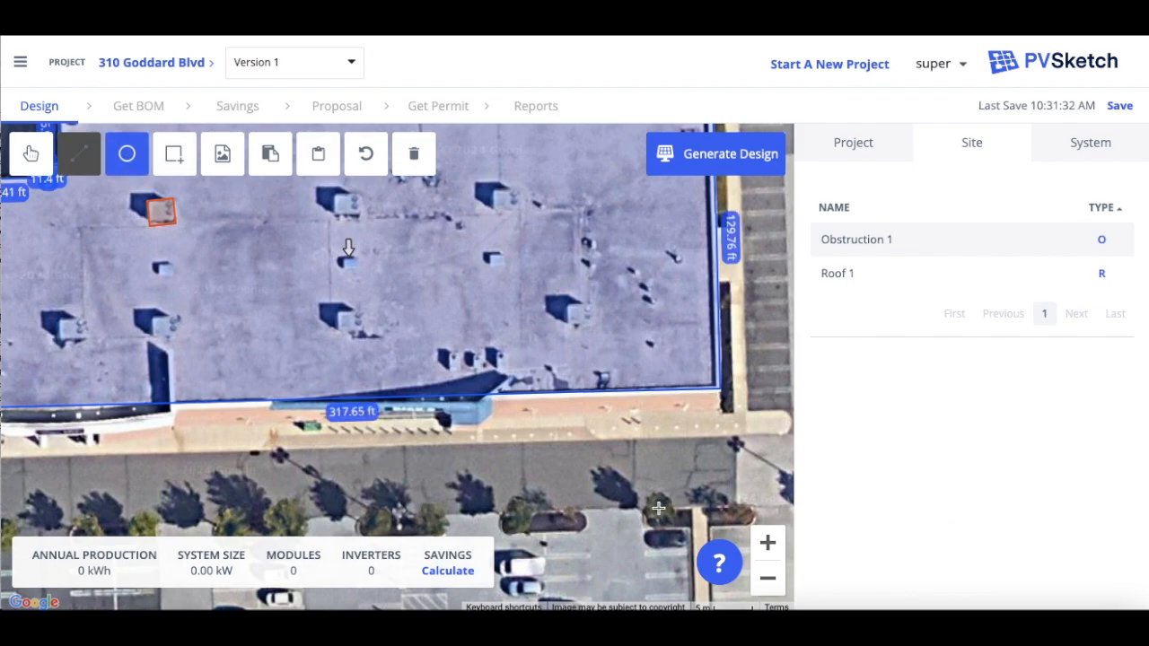
pyautogui.moveTo(659, 510); pyautogui.dragTo(670, 521)
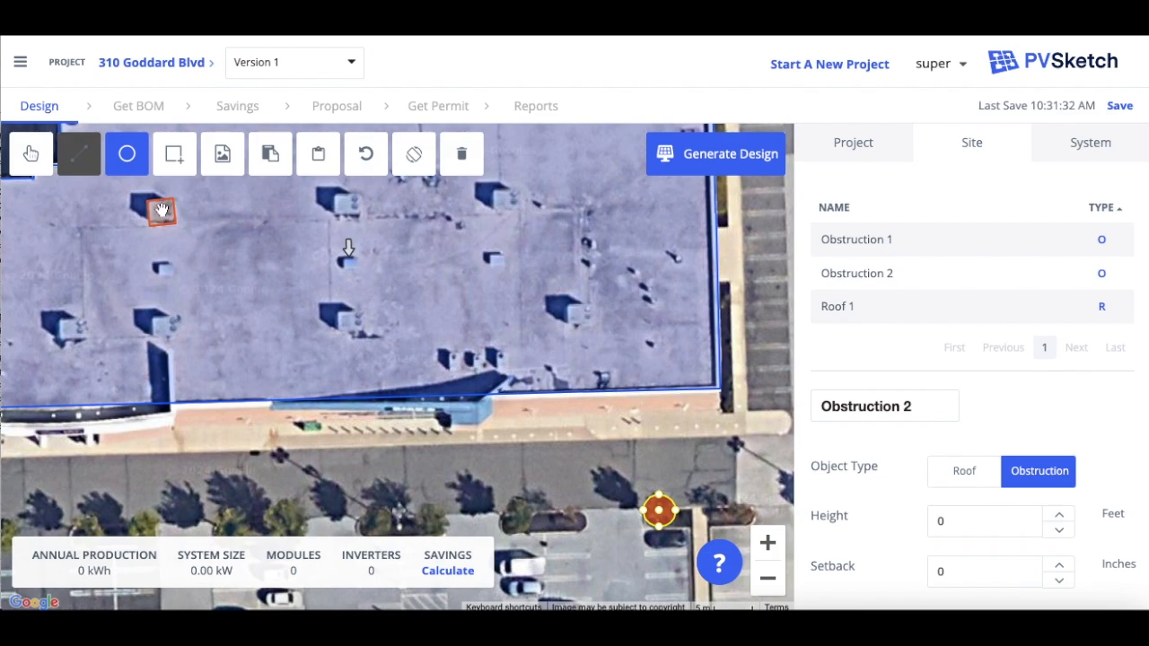
pyautogui.press('Escape')
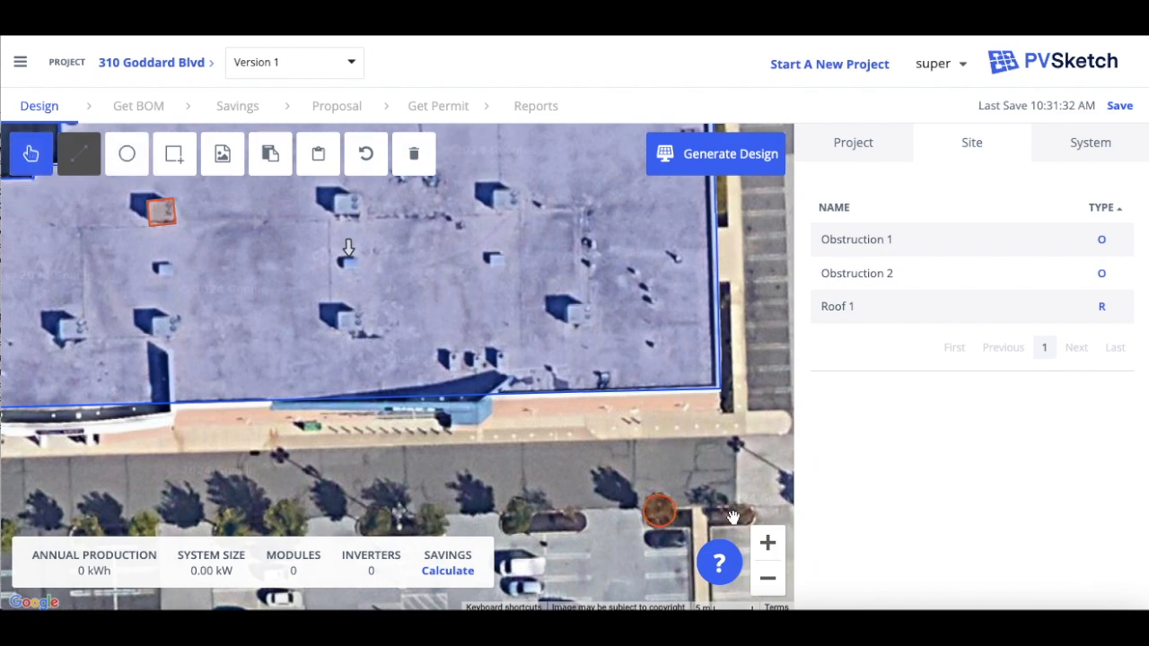
# - Set the roof's height to 20 feet, its setback to 48 inches and its parapet height to 24 inches
pyautogui.click(938, 312)
pyautogui.scroll(-2, 994, 498)
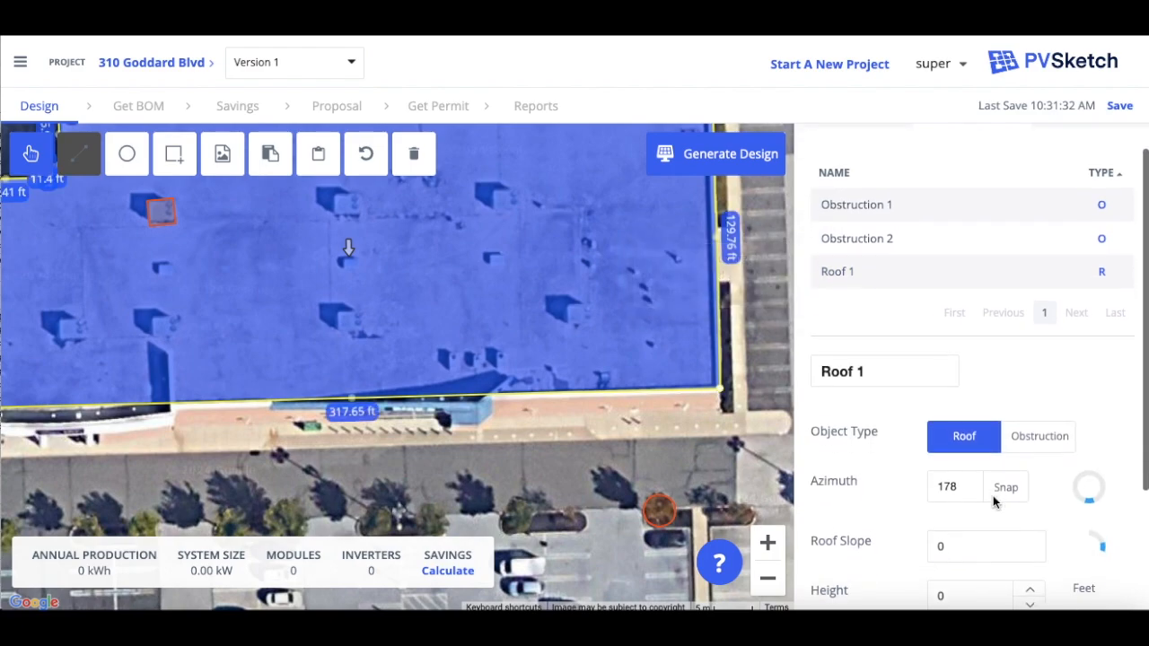
pyautogui.scroll(-2, 994, 496)
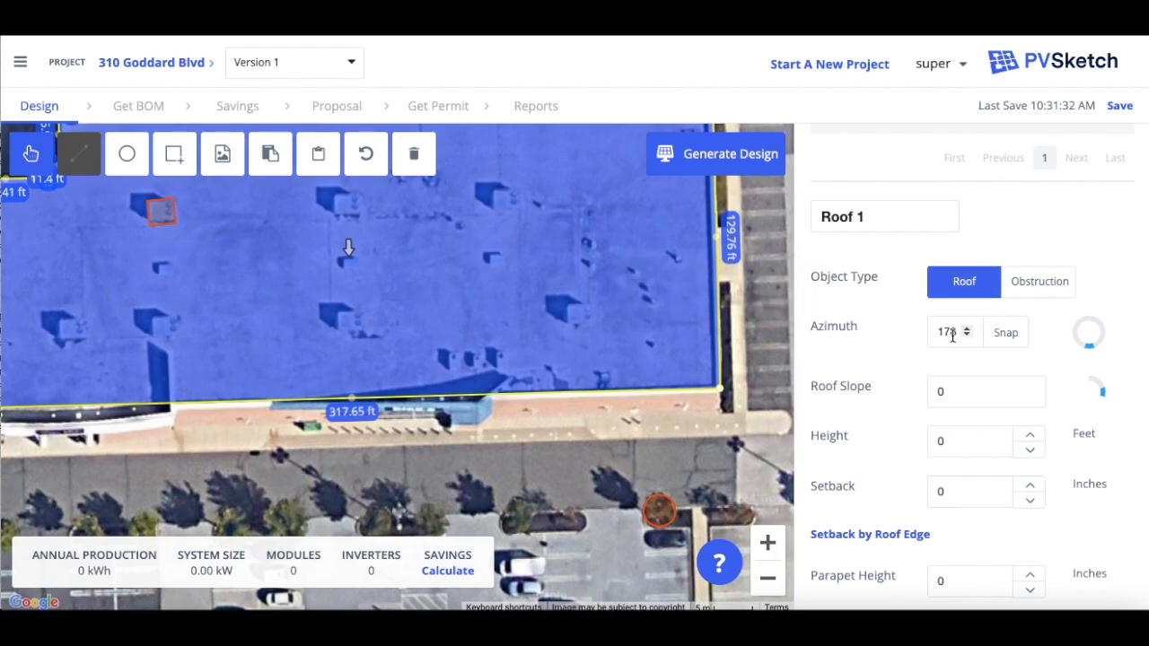
pyautogui.doubleClick(958, 441)
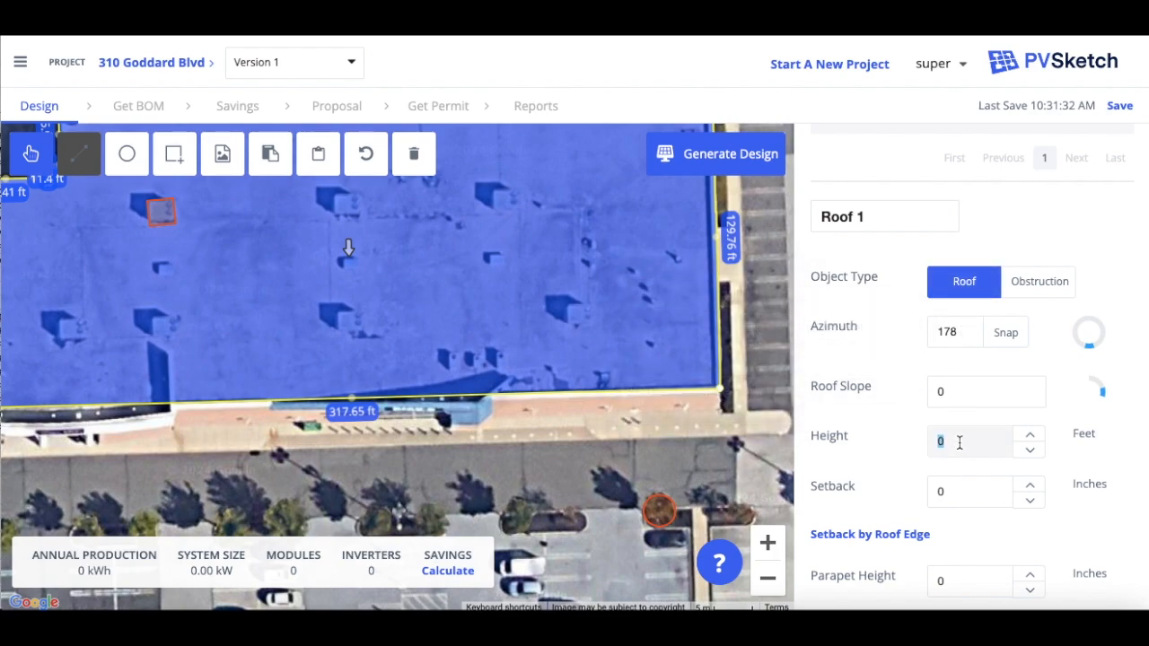
pyautogui.doubleClick(949, 495)
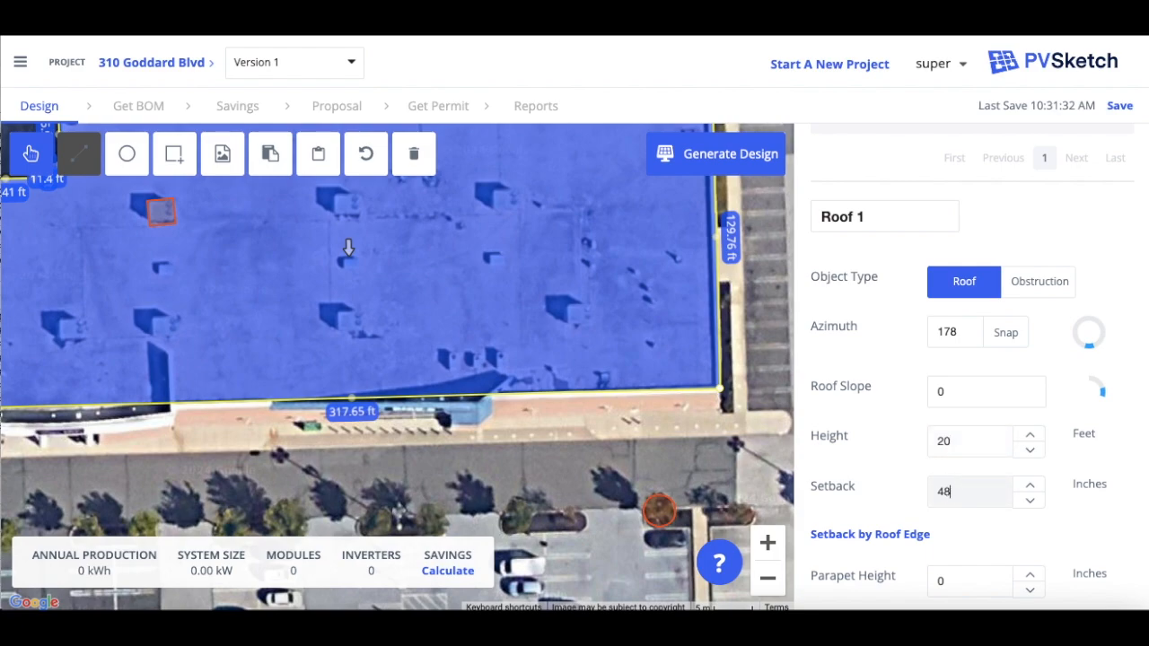
pyautogui.scroll(-1, 969, 544)
pyautogui.doubleClick(968, 564)
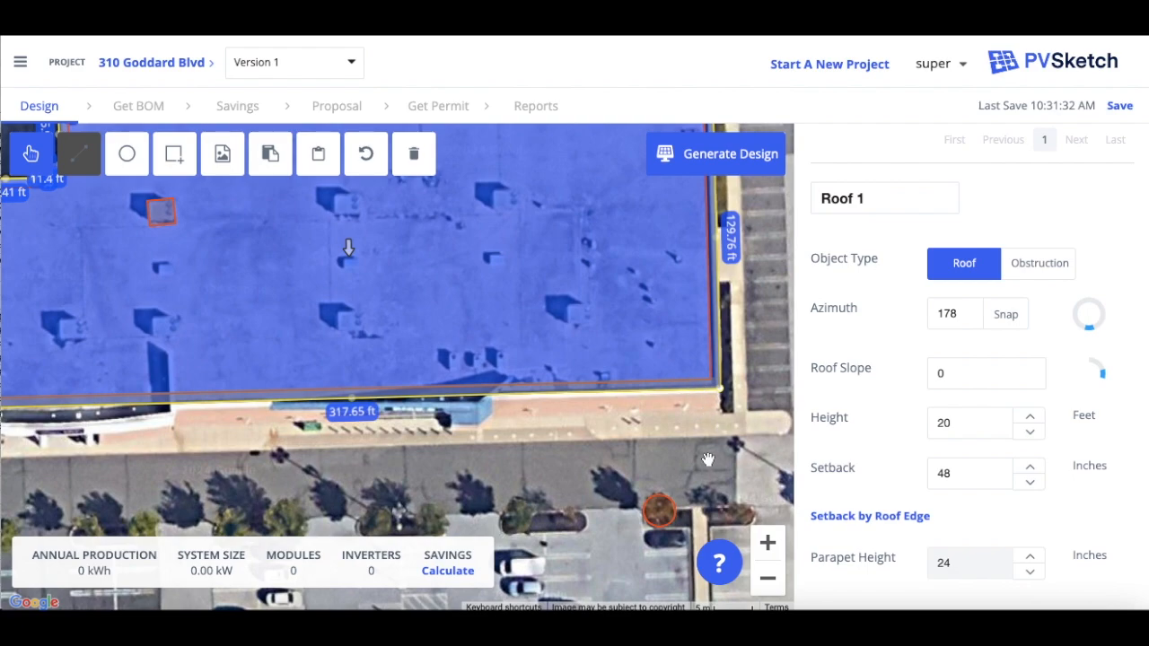
# - Set the height of the four-sided rooftop unit obstruction to 2 feet
pyautogui.moveTo(684, 468); pyautogui.dragTo(780, 515)
pyautogui.click(270, 258)
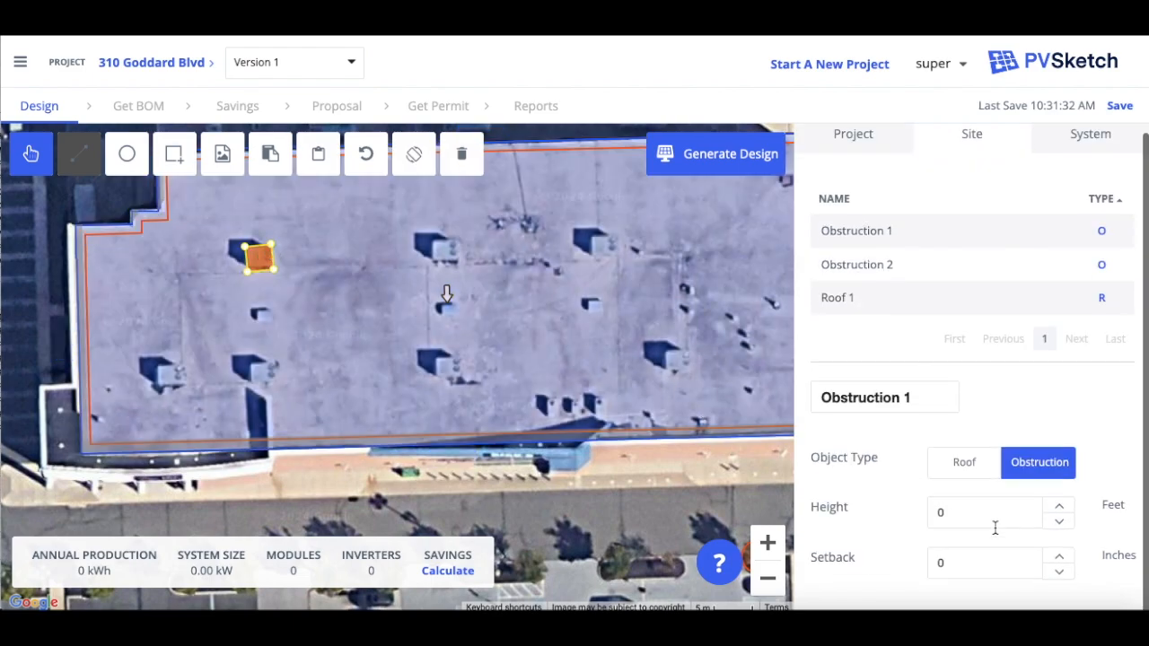
pyautogui.click(988, 513)
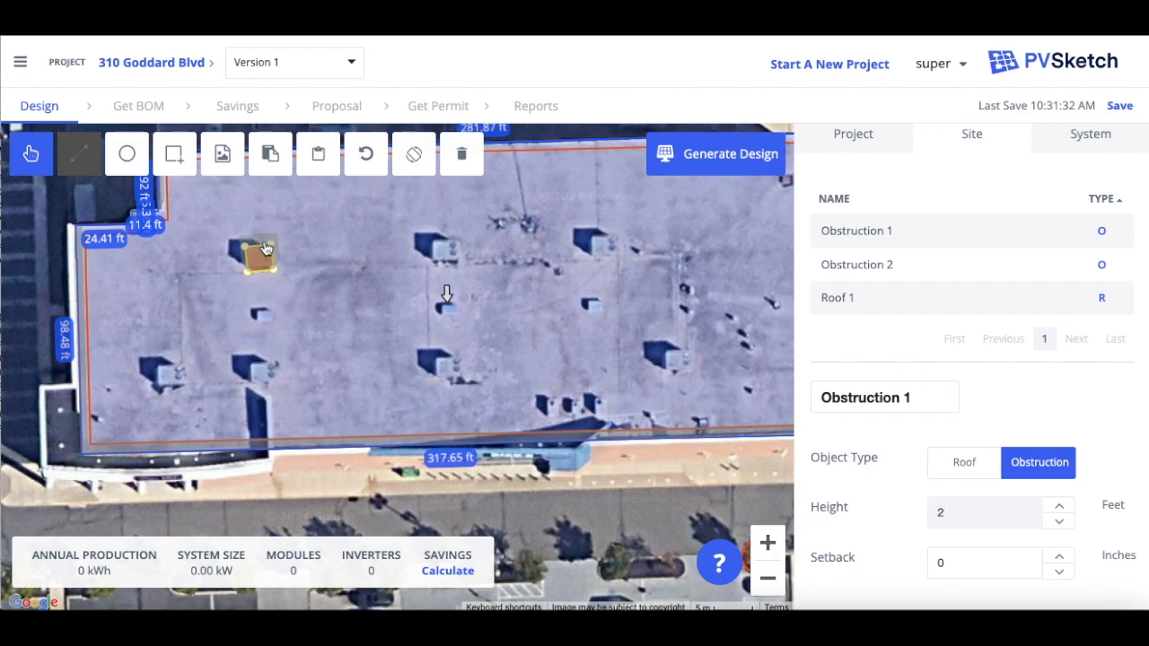
# - Set the height of the circular tree obstruction in the parking lot to 10 feet
pyautogui.moveTo(655, 516); pyautogui.dragTo(436, 410)
pyautogui.click(538, 458)
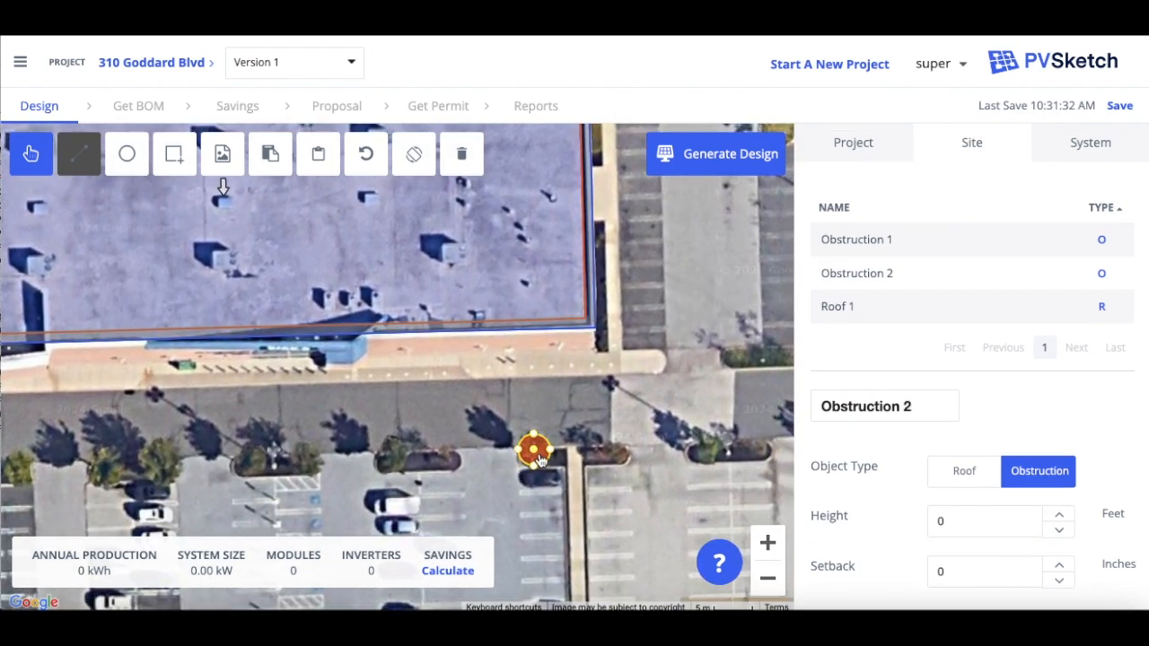
pyautogui.click(986, 524)
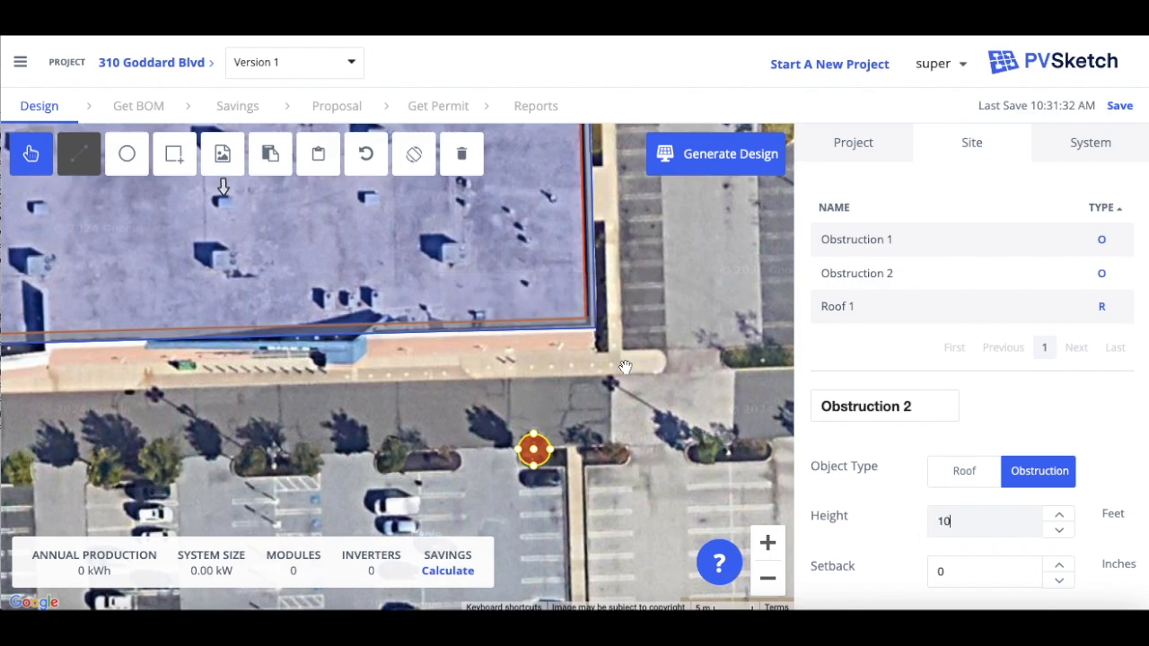
# - Copy the four-sided rooftop unit obstruction and paste it over the two similar units in the next column to the east
pyautogui.click(767, 578)
pyautogui.moveTo(577, 439); pyautogui.dragTo(664, 499)
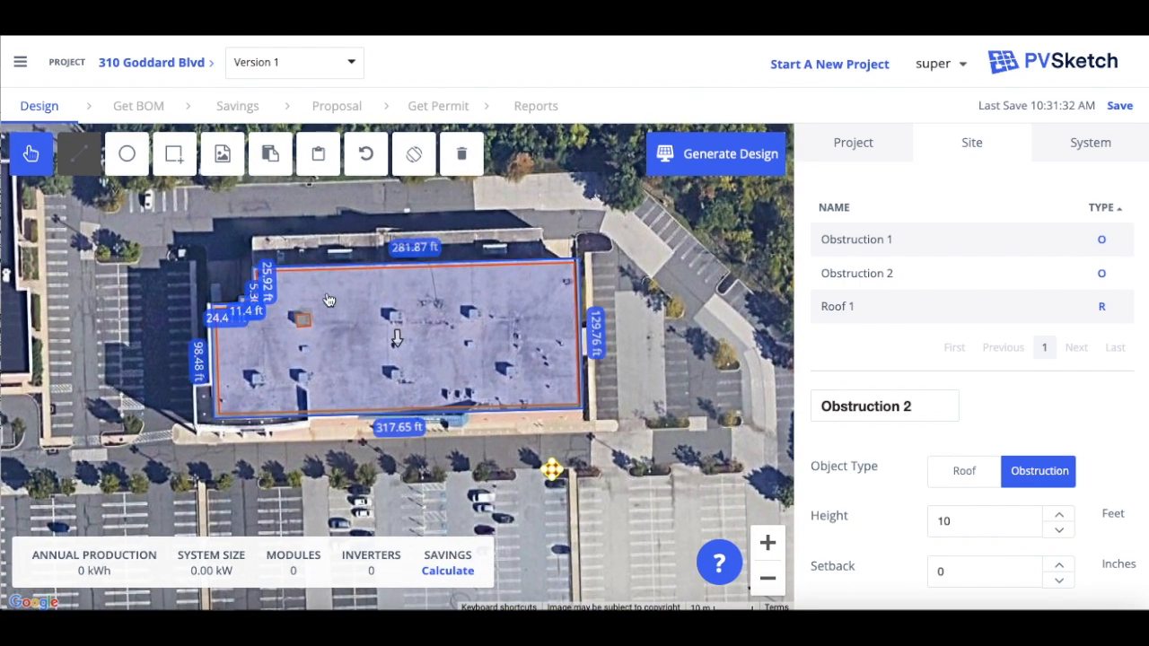
pyautogui.click(303, 327)
pyautogui.scroll(3, 304, 326)
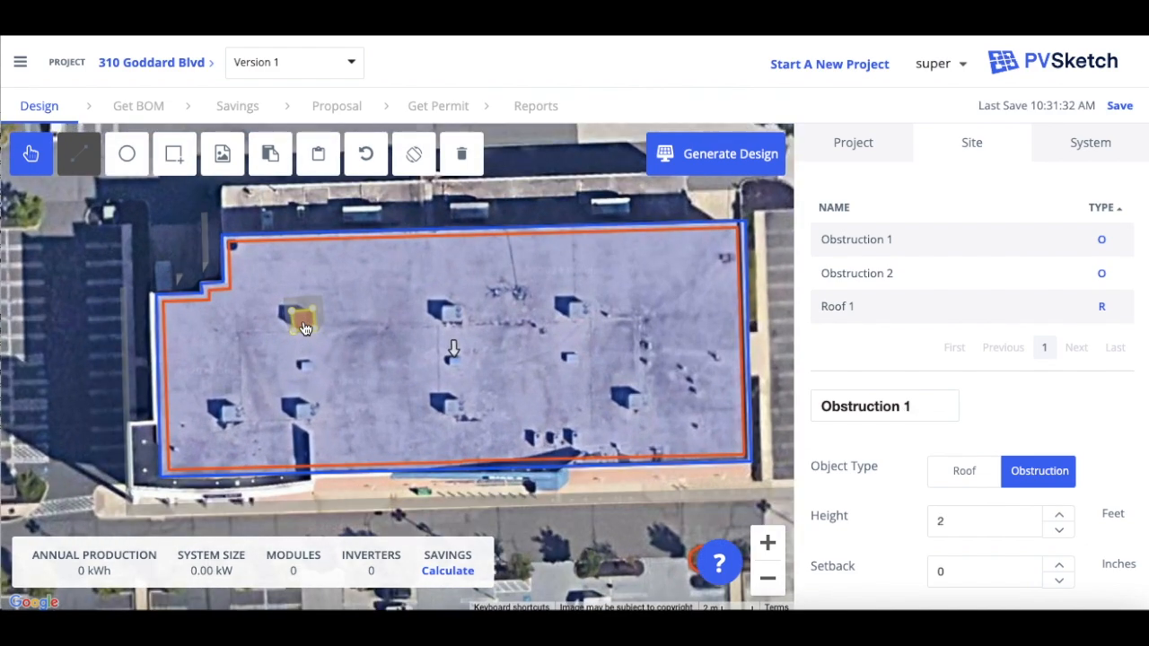
pyautogui.click(272, 154)
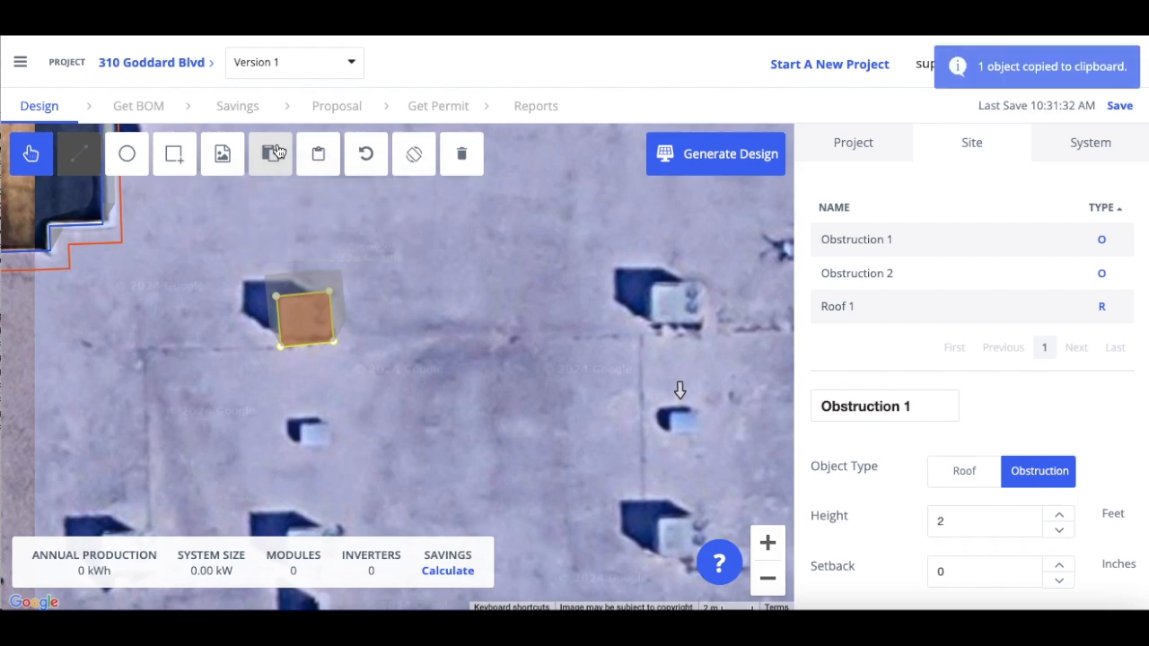
pyautogui.click(325, 158)
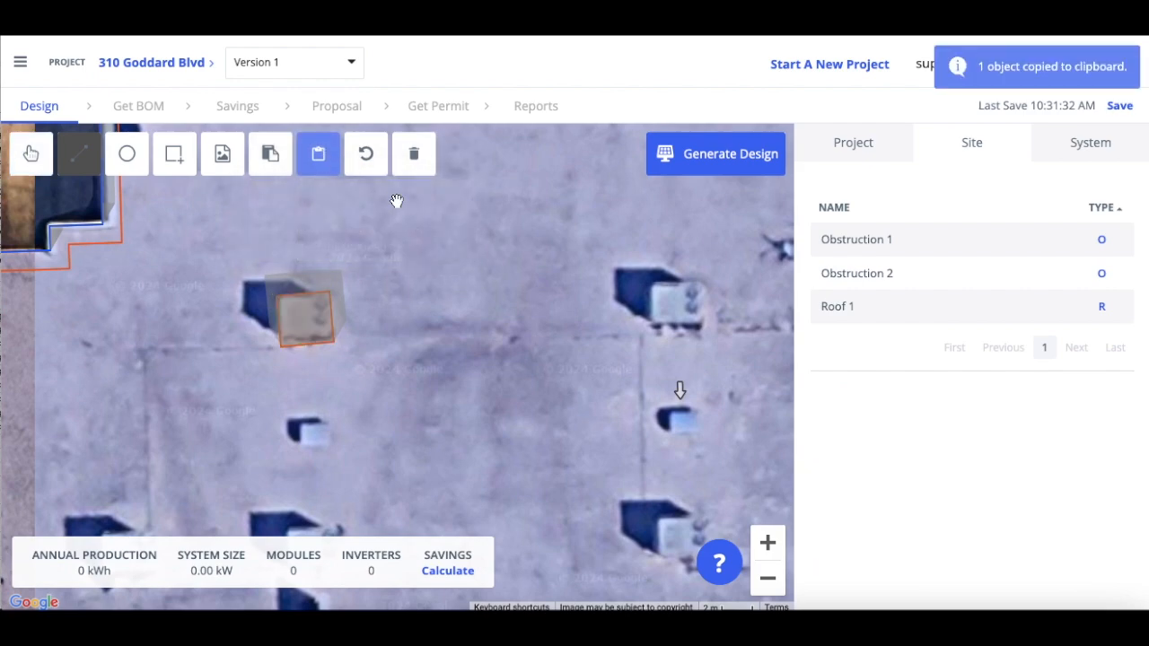
pyautogui.click(650, 282)
pyautogui.click(655, 515)
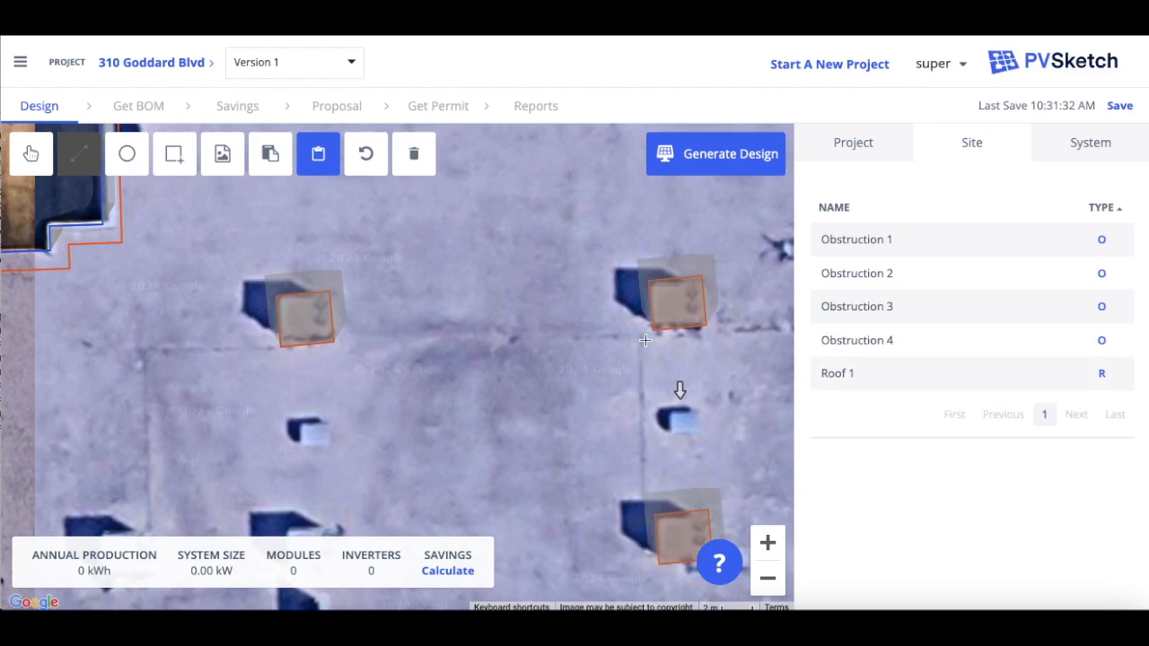
pyautogui.press('Escape')
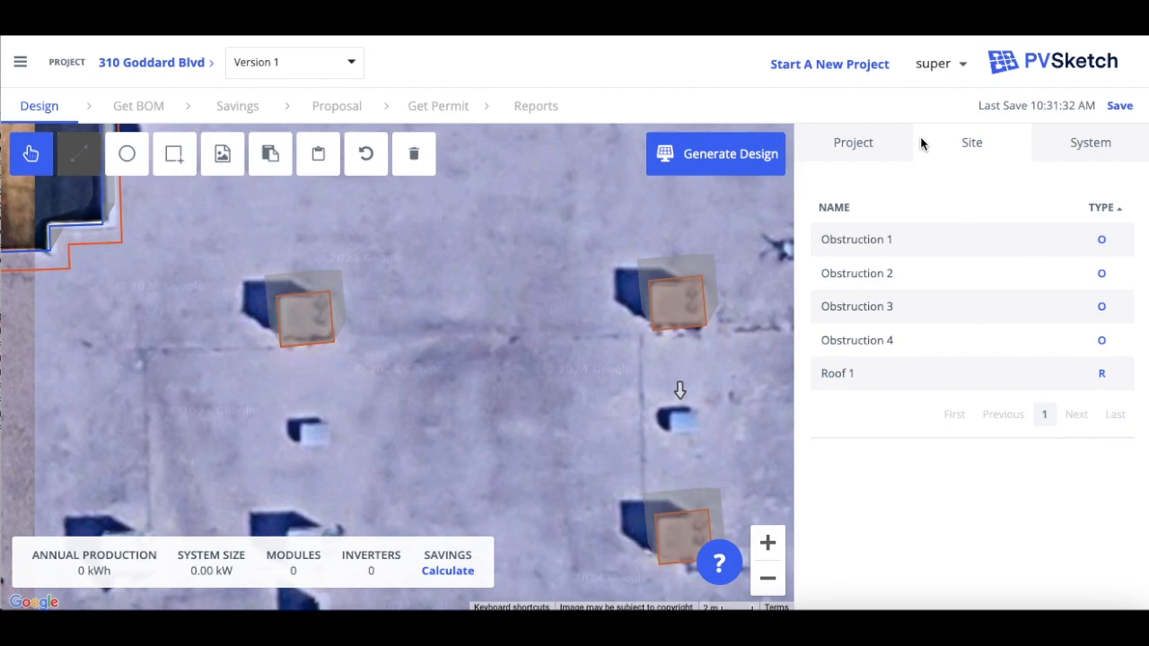
# - Expand the mounting system's advanced options and review the row spacing, GCR, column spacing, tilt and wind zone settings
pyautogui.click(1111, 160)
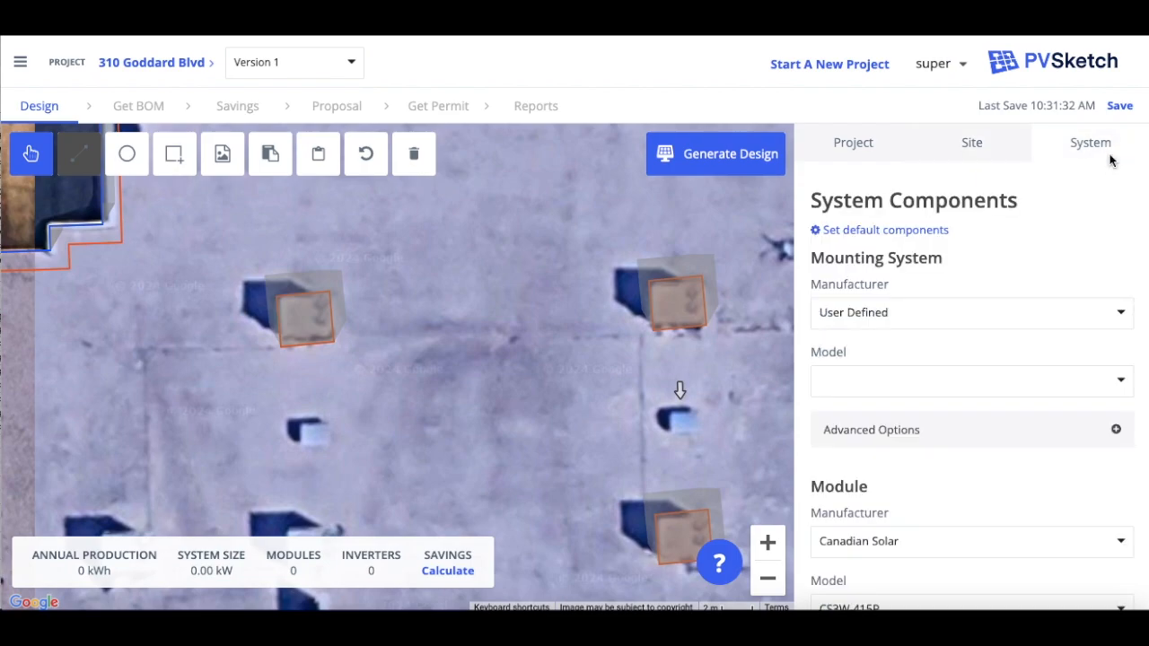
pyautogui.click(770, 582)
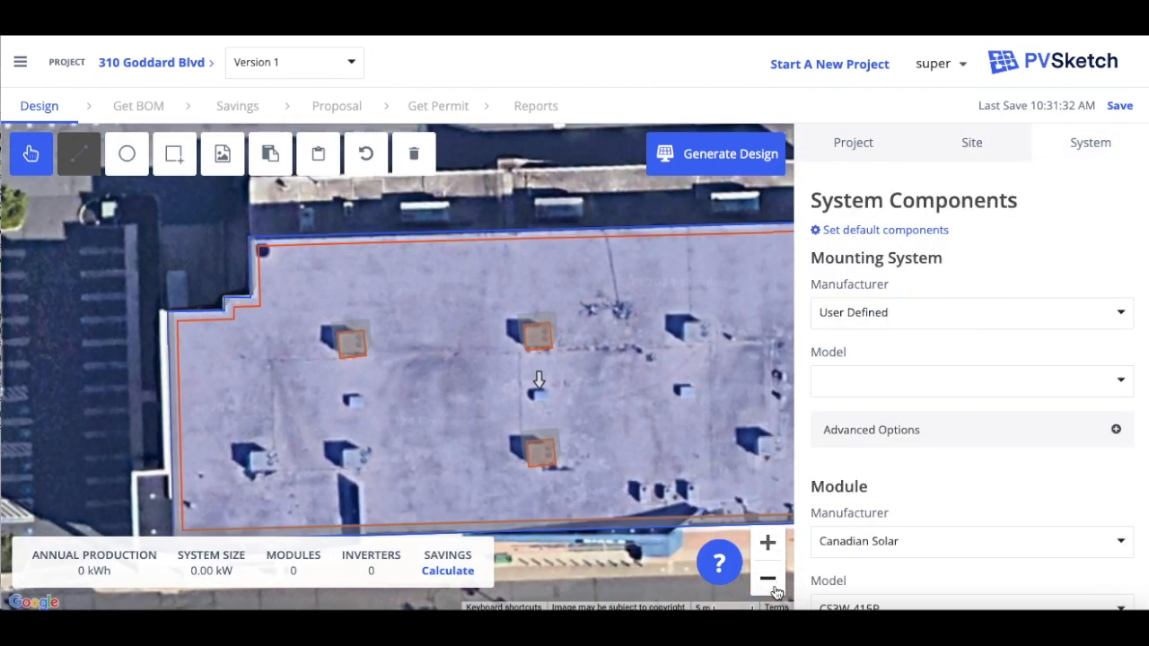
pyautogui.click(772, 588)
pyautogui.moveTo(547, 530); pyautogui.dragTo(411, 355)
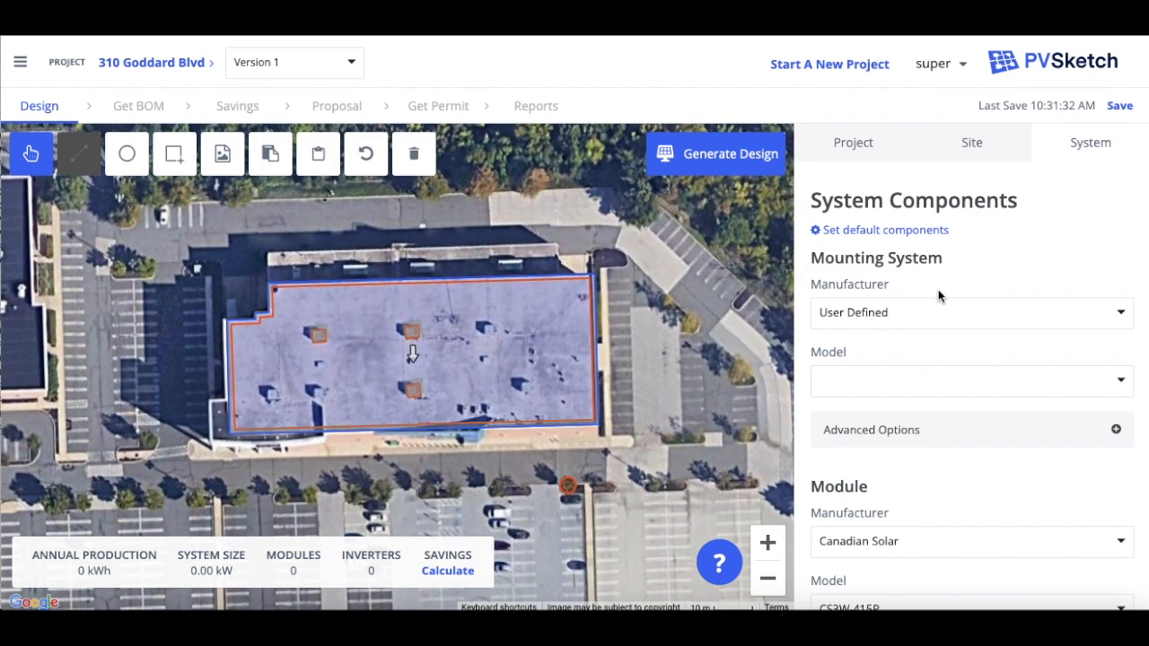
pyautogui.scroll(-1, 951, 269)
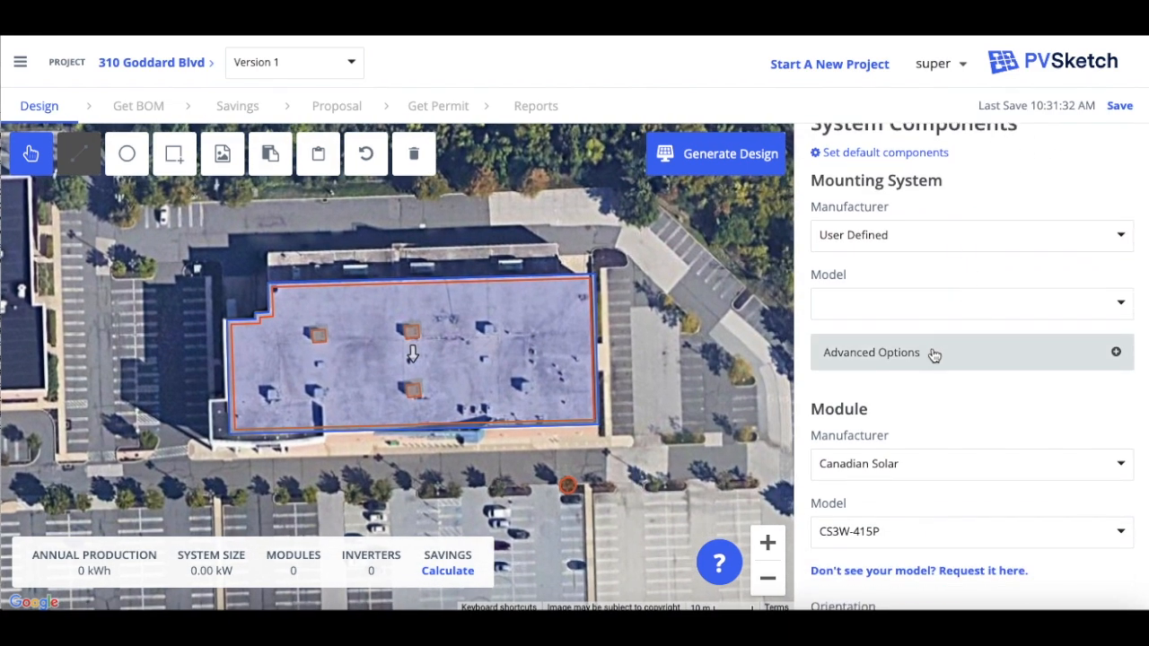
pyautogui.click(933, 354)
pyautogui.scroll(-2, 932, 354)
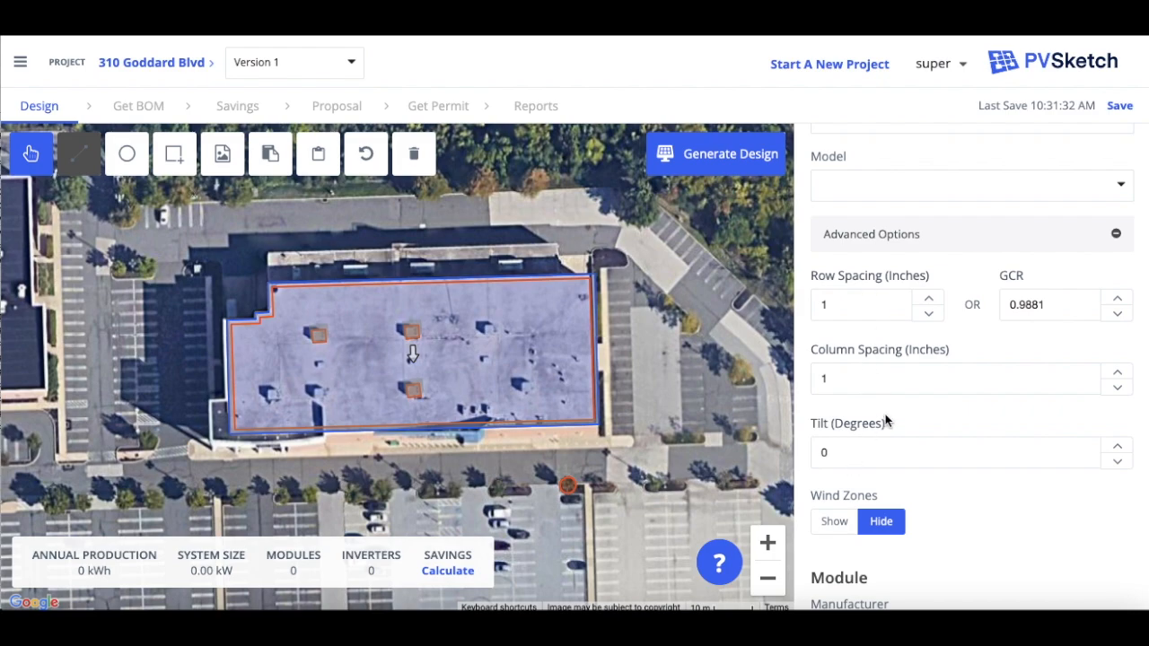
pyautogui.scroll(2, 884, 414)
# - Set the mounting system's manufacturer to Ecolibrium Solar and its model to EcoFoot 5D
pyautogui.click(987, 213)
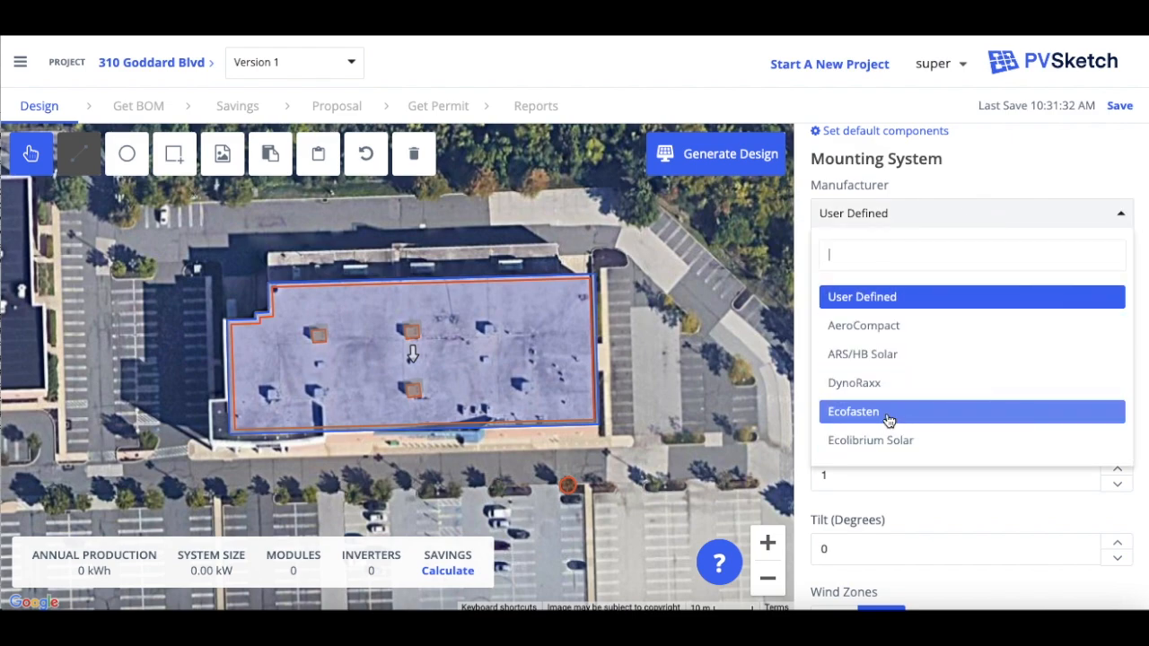
pyautogui.scroll(-5, 889, 421)
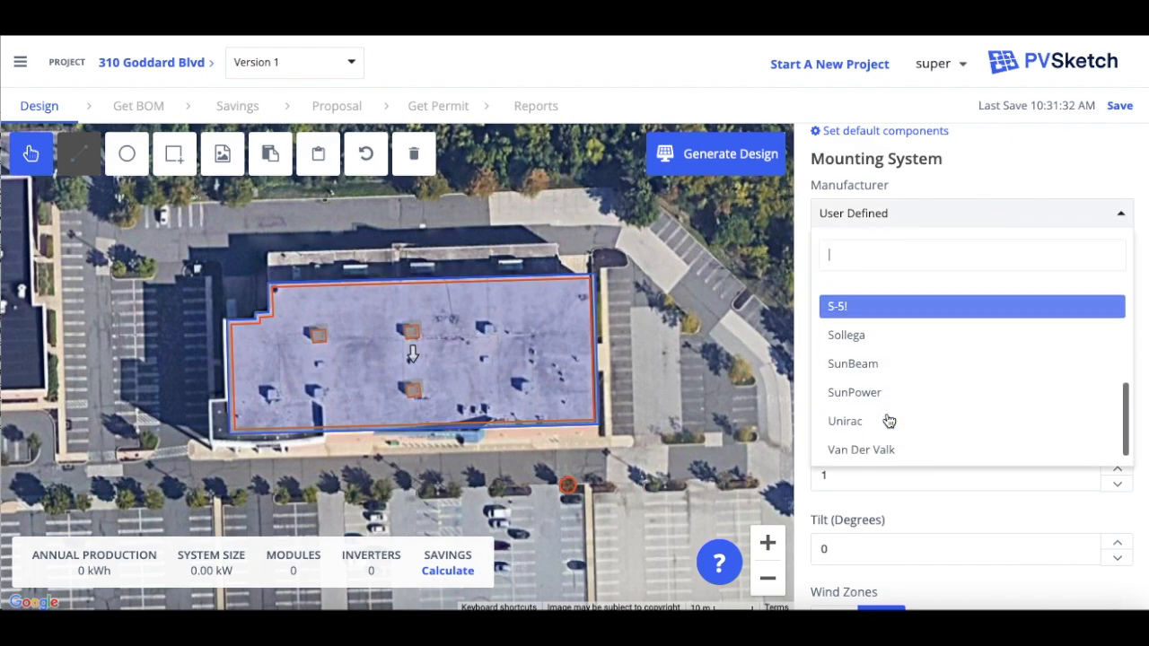
pyautogui.scroll(3, 885, 380)
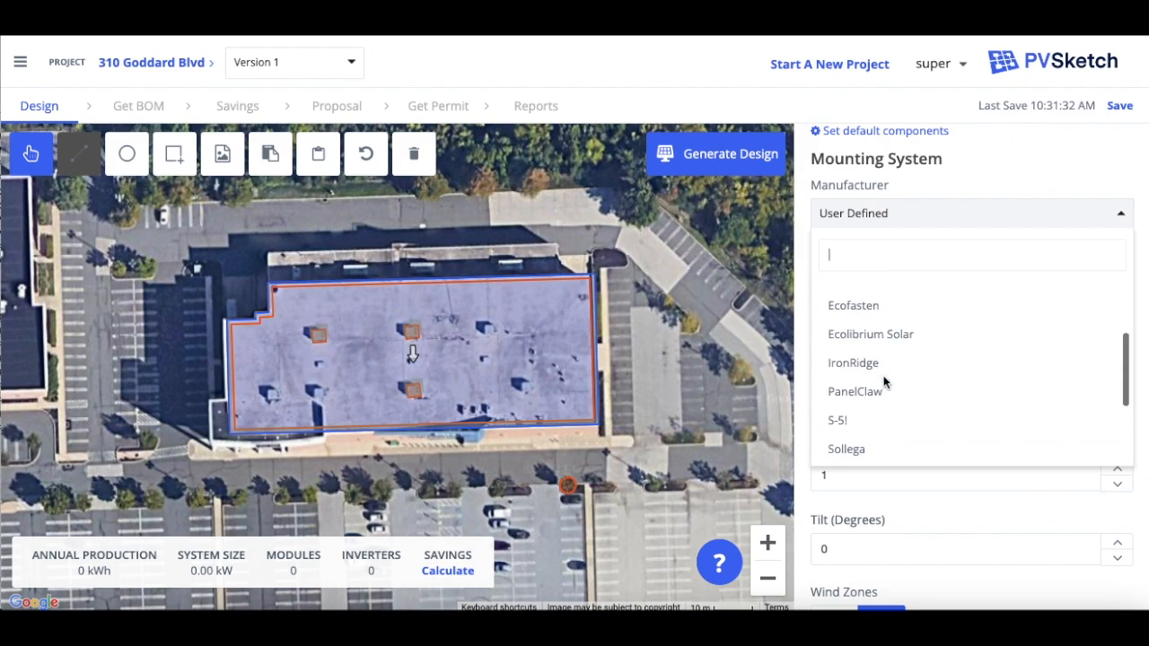
pyautogui.click(883, 354)
pyautogui.scroll(-1, 886, 456)
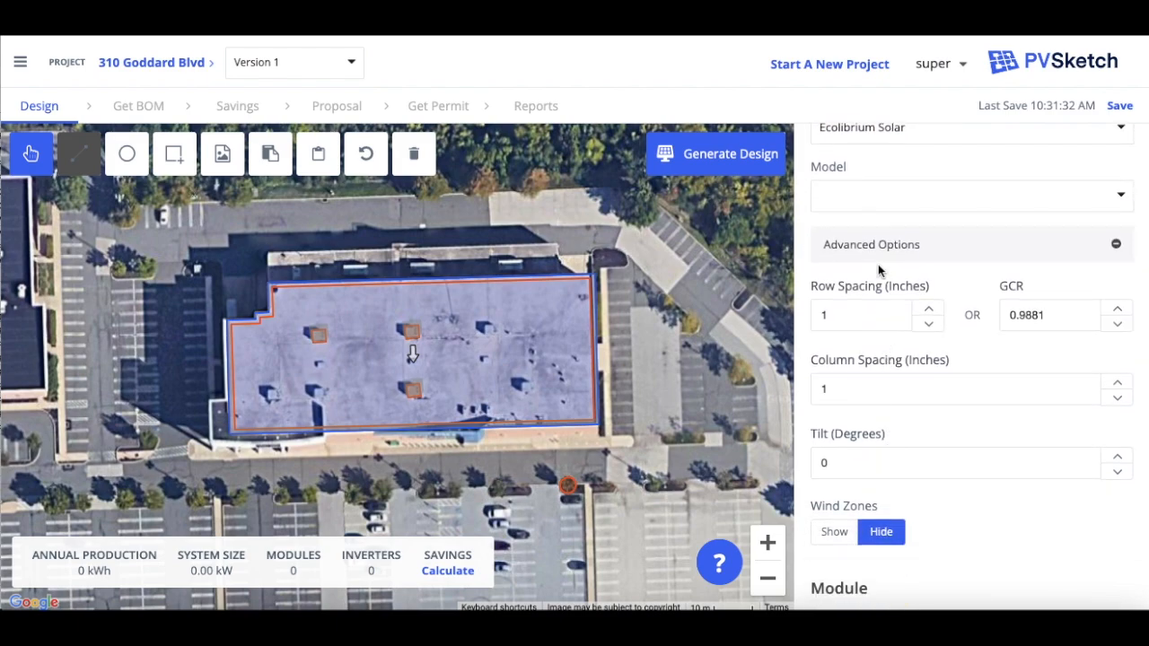
pyautogui.click(882, 215)
pyautogui.click(869, 305)
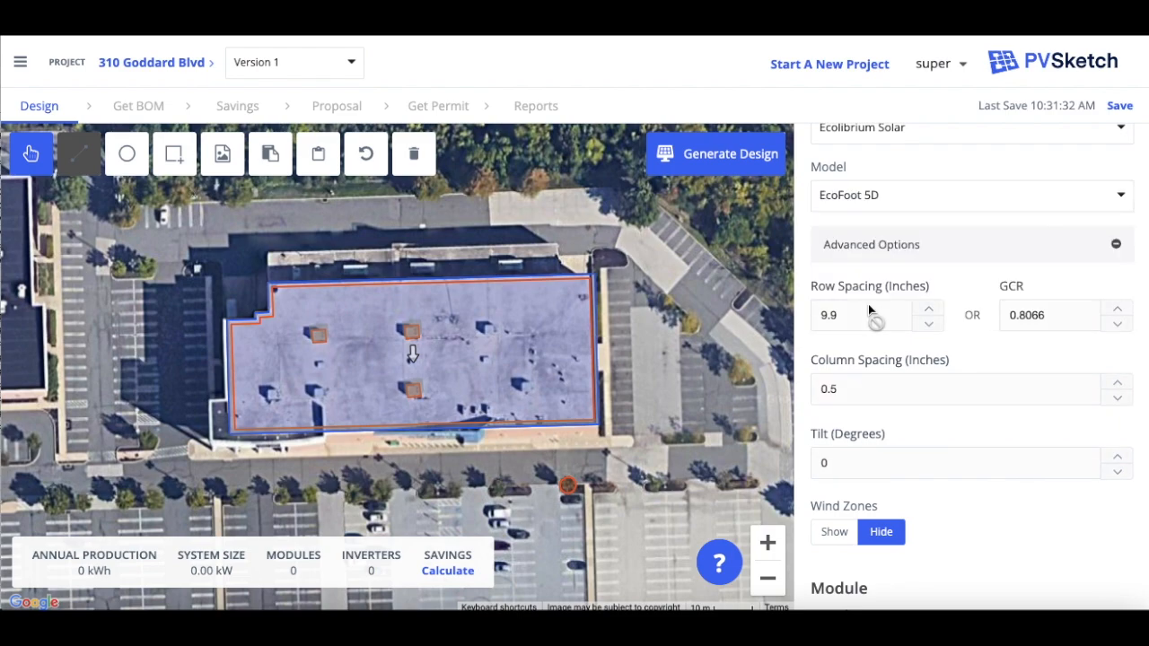
pyautogui.scroll(-1, 859, 484)
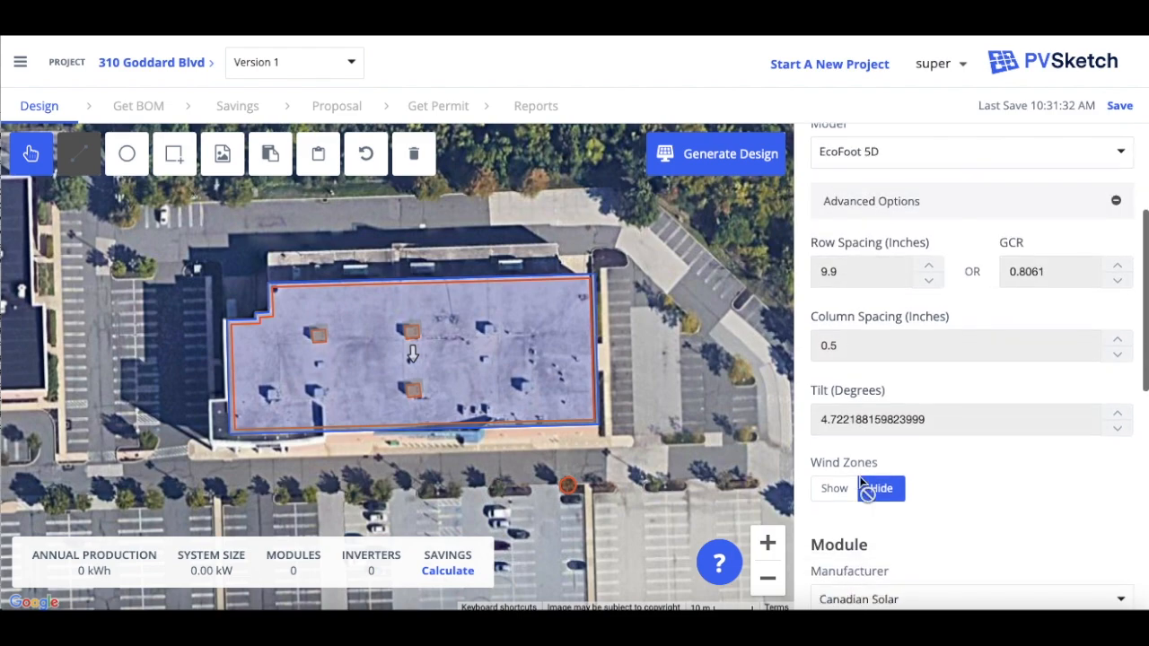
# - Keep Canadian Solar as the module manufacturer and set the module model to CS37-475MS
pyautogui.scroll(-5, 860, 484)
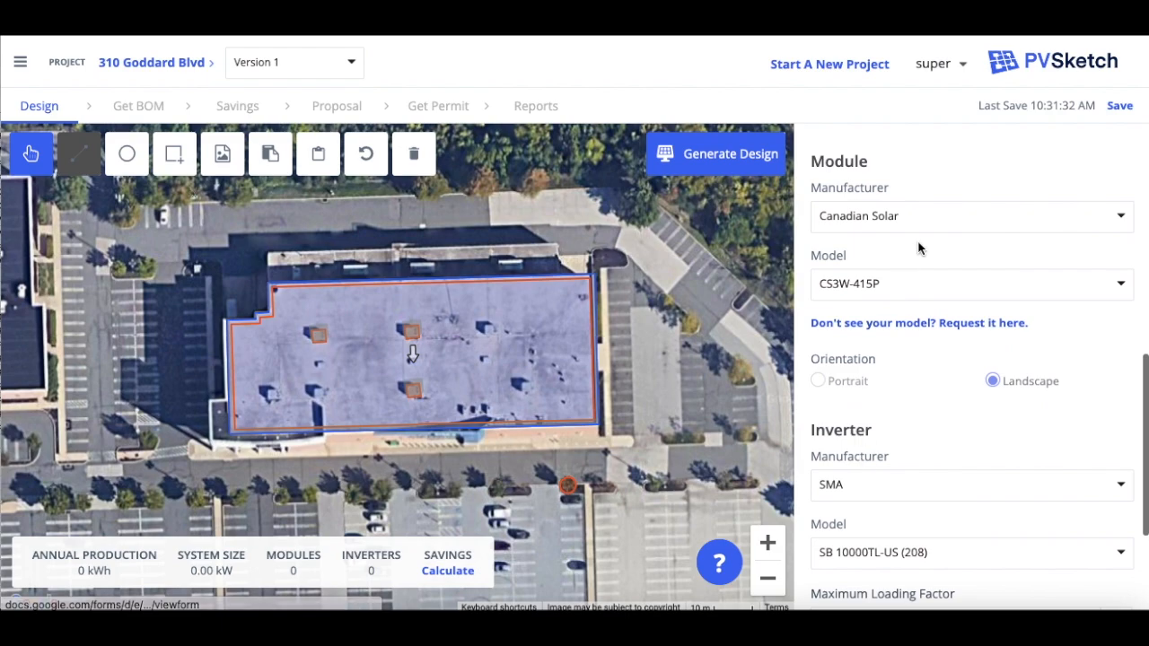
pyautogui.click(928, 218)
pyautogui.scroll(-5, 903, 383)
pyautogui.scroll(-5, 903, 383)
pyautogui.click(939, 156)
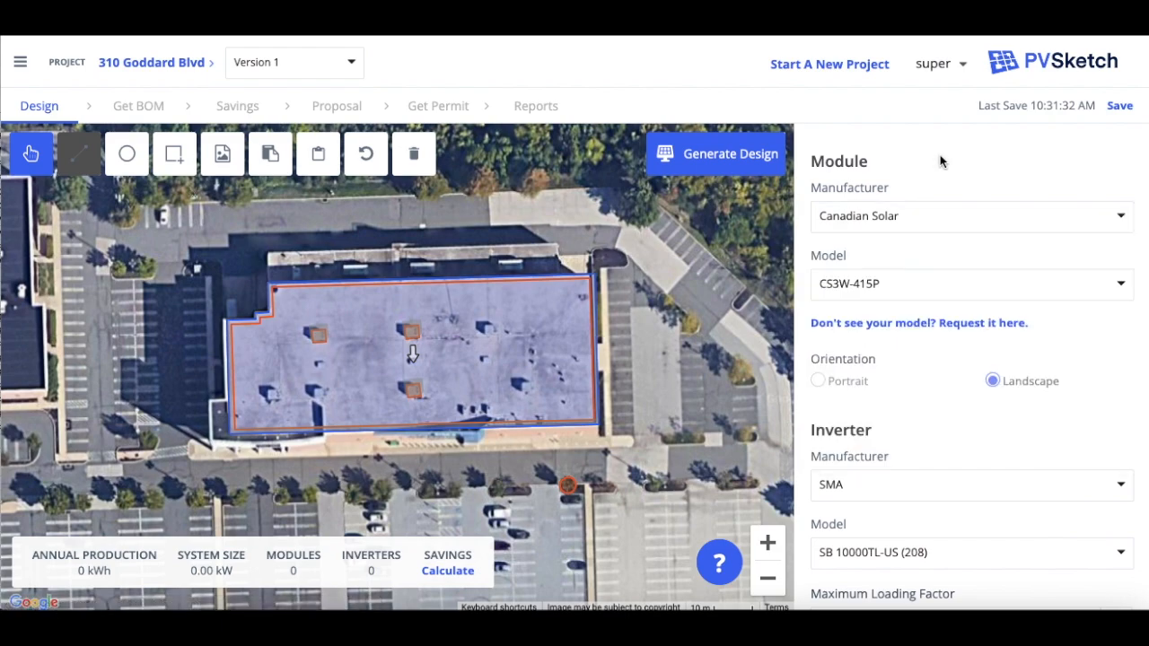
pyautogui.click(918, 286)
pyautogui.scroll(-5, 901, 437)
pyautogui.scroll(-5, 902, 439)
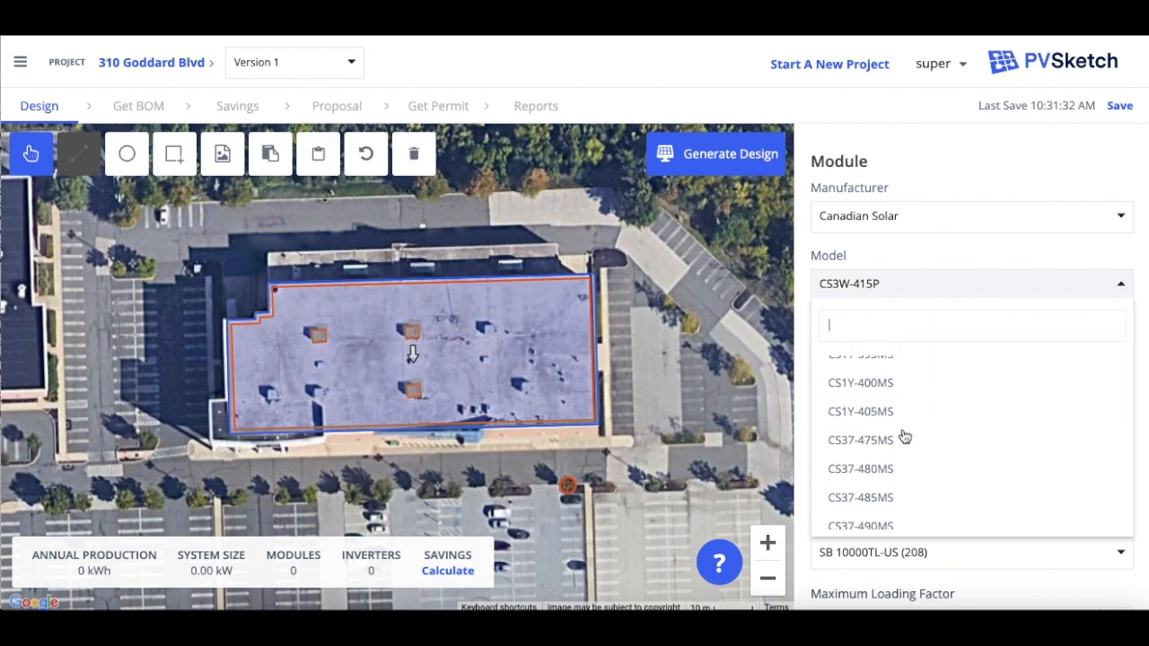
pyautogui.click(904, 438)
# - Examine the available inverter models and manufacturers without changing the current inverter selection
pyautogui.scroll(-4, 910, 412)
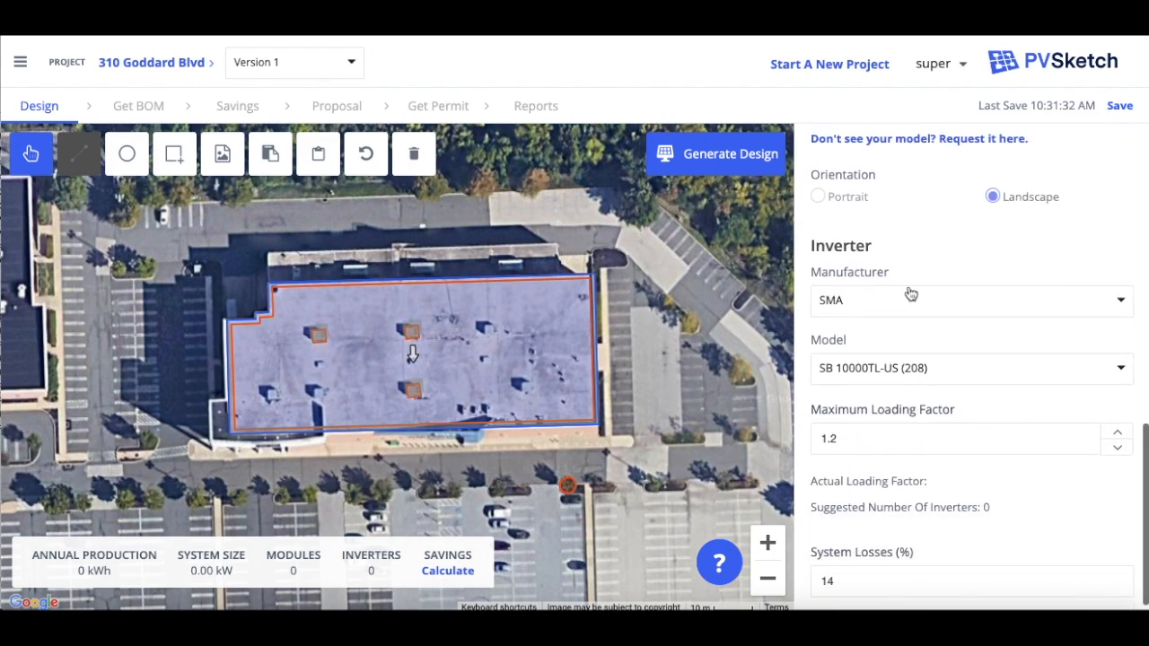
pyautogui.click(902, 377)
pyautogui.scroll(3, 915, 534)
pyautogui.scroll(2, 915, 534)
pyautogui.click(897, 303)
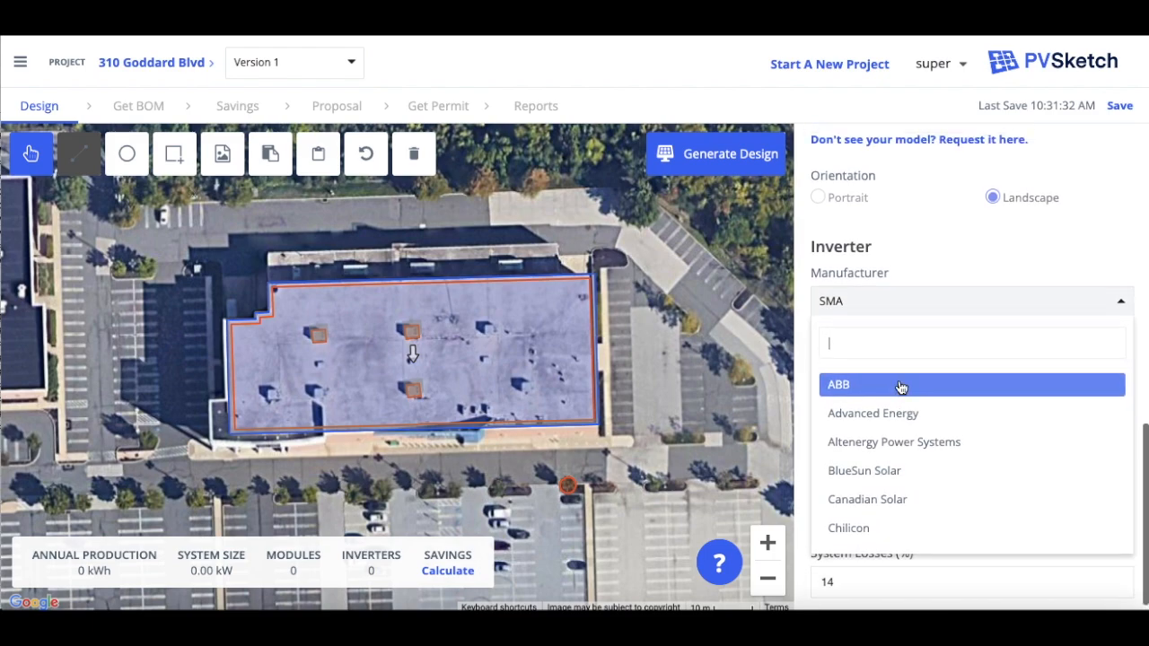
pyautogui.scroll(1, 924, 269)
pyautogui.click(925, 266)
pyautogui.scroll(2, 925, 266)
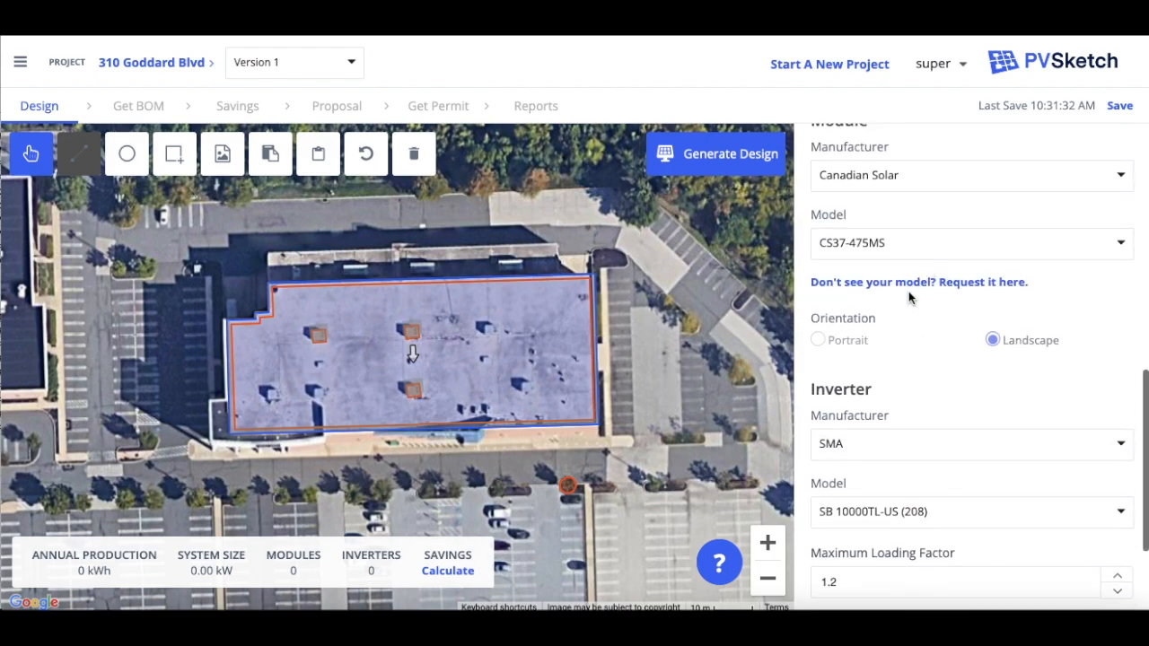
# - Generate the PV design for the roof with the chosen system components
pyautogui.scroll(-2, 917, 379)
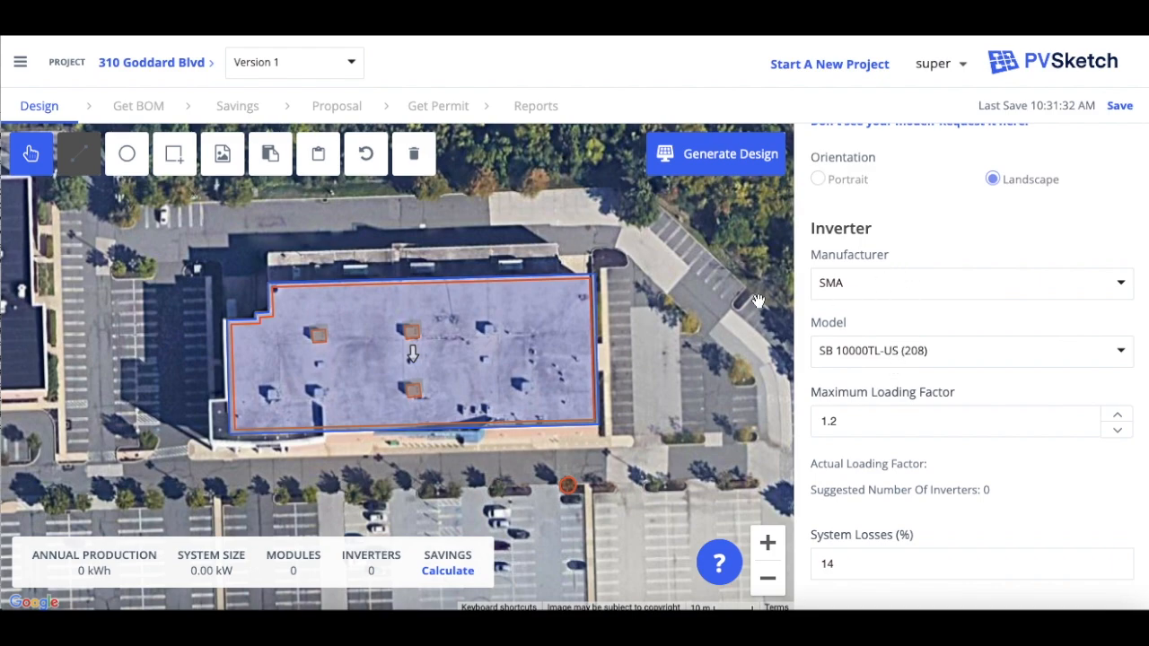
pyautogui.click(723, 159)
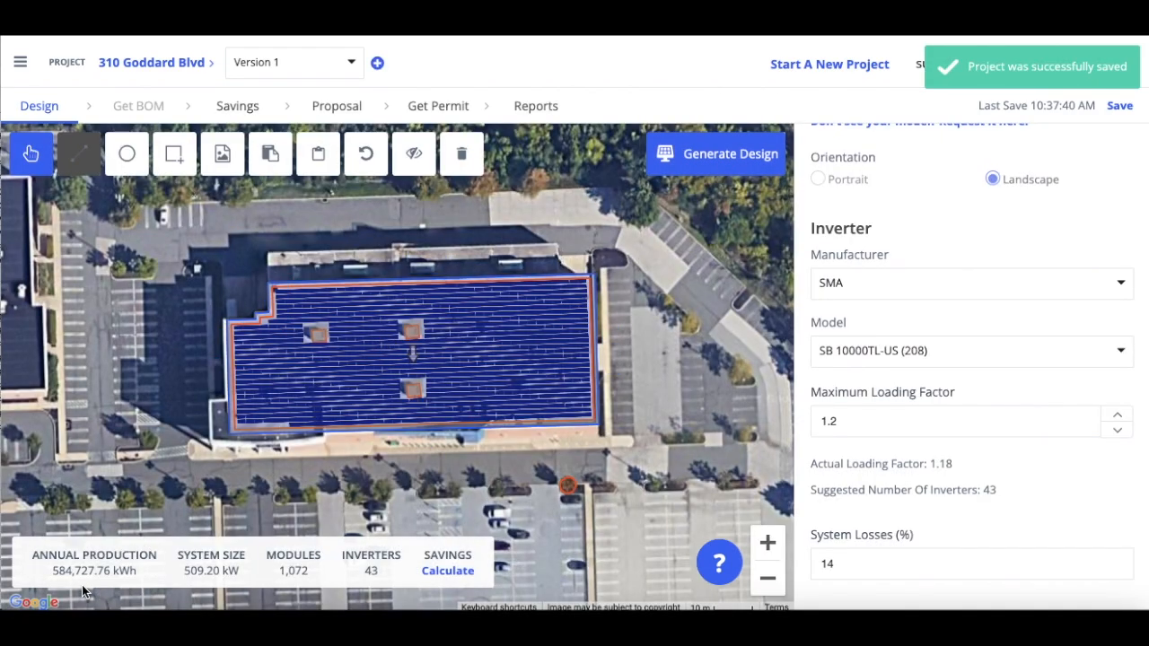
pyautogui.moveTo(160, 574)
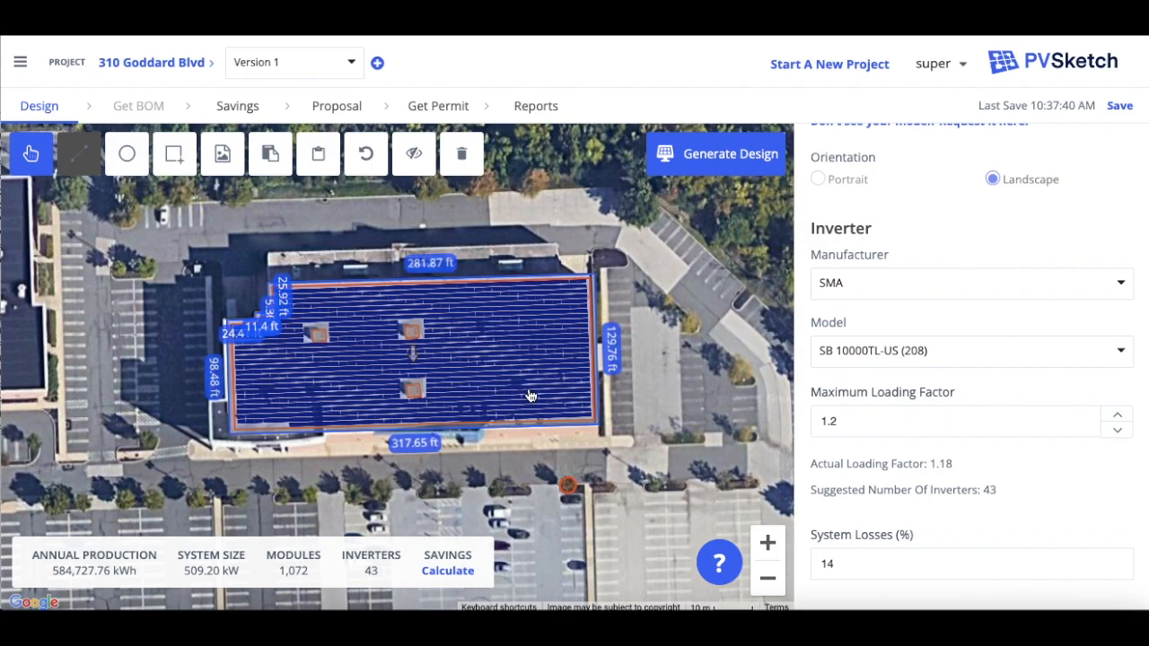
# - Select the easternmost module in each of the three southernmost rows at the roof's southeast corner
pyautogui.scroll(2, 531, 396)
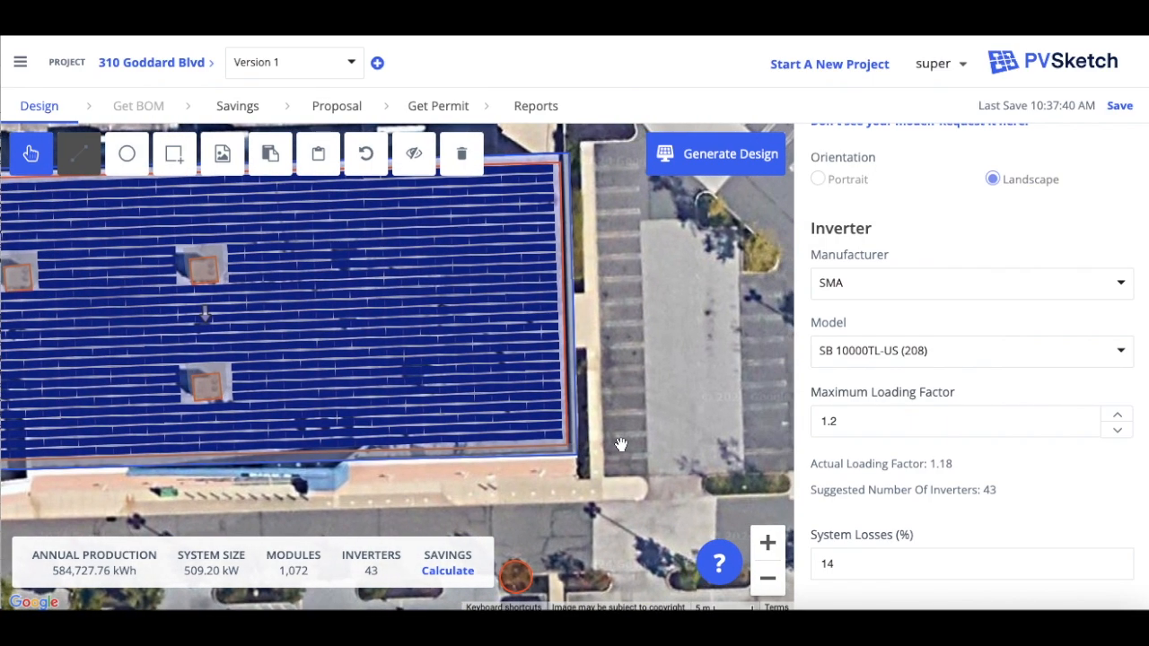
pyautogui.scroll(3, 620, 444)
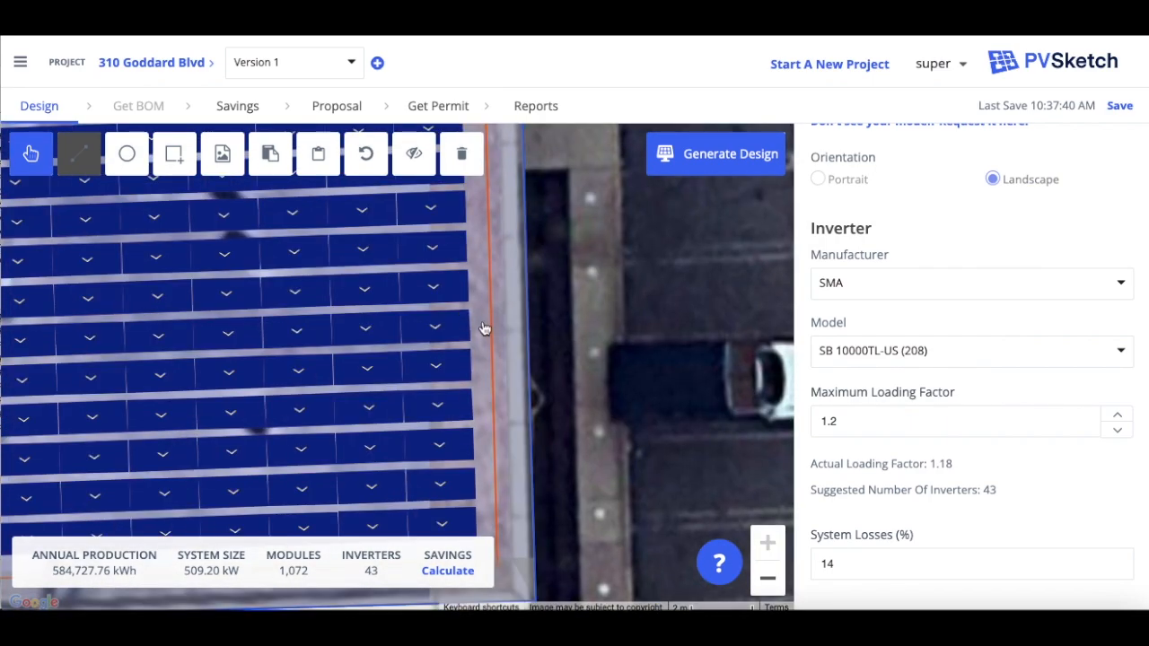
pyautogui.moveTo(539, 356); pyautogui.dragTo(605, 244)
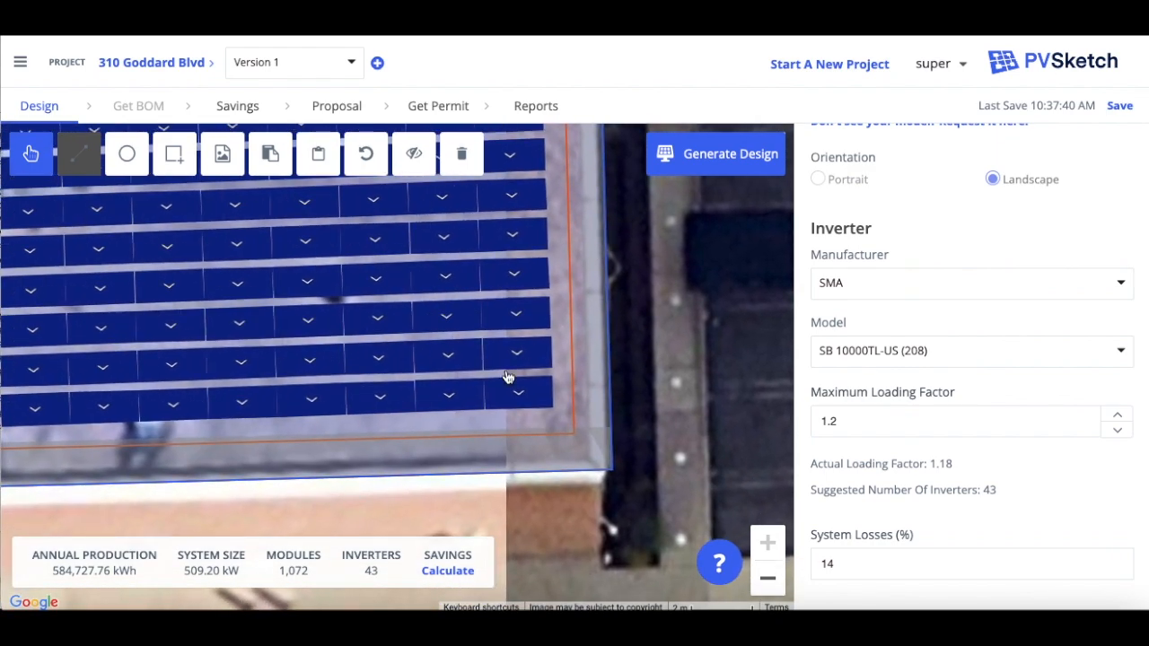
pyautogui.click(520, 399)
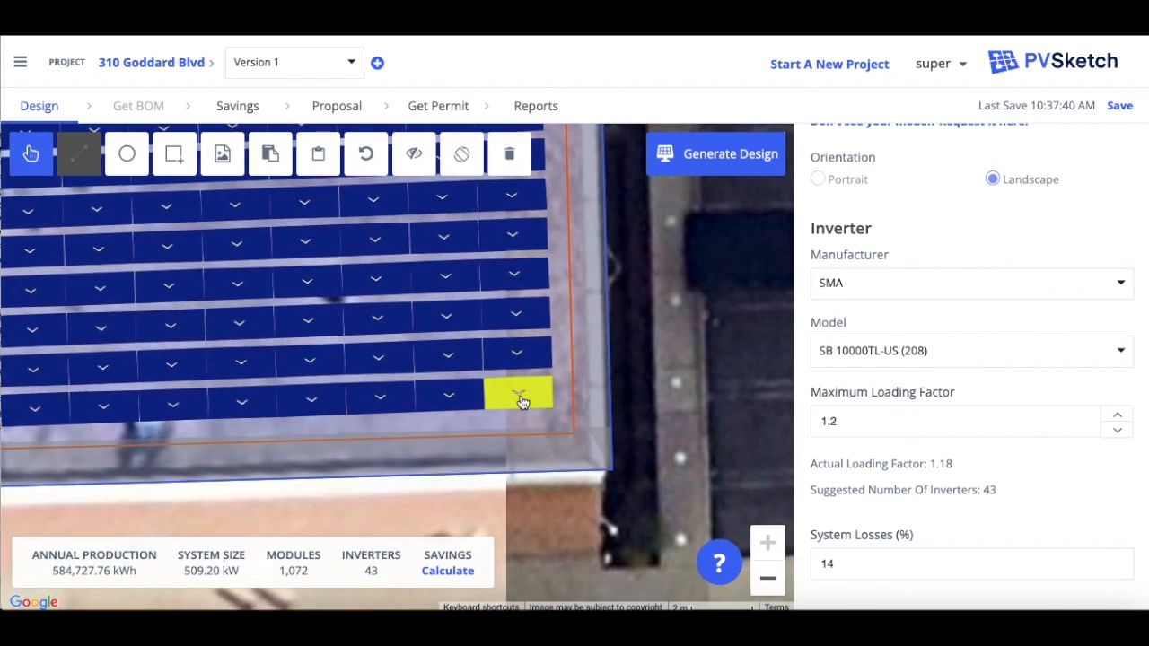
pyautogui.keyDown('shift'); pyautogui.click(527, 363); pyautogui.keyUp('shift')
pyautogui.keyDown('shift'); pyautogui.click(527, 329); pyautogui.keyUp('shift')
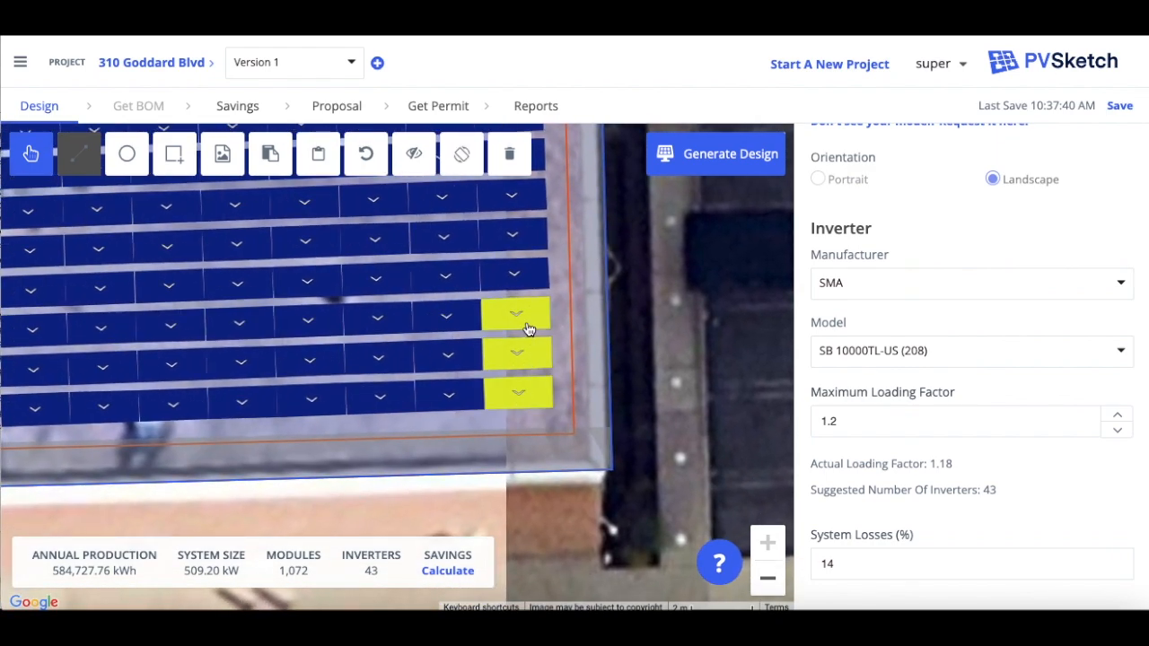
# - Extend the selection to the four easternmost modules of the five southernmost rows and move that block slightly east
pyautogui.click(174, 153)
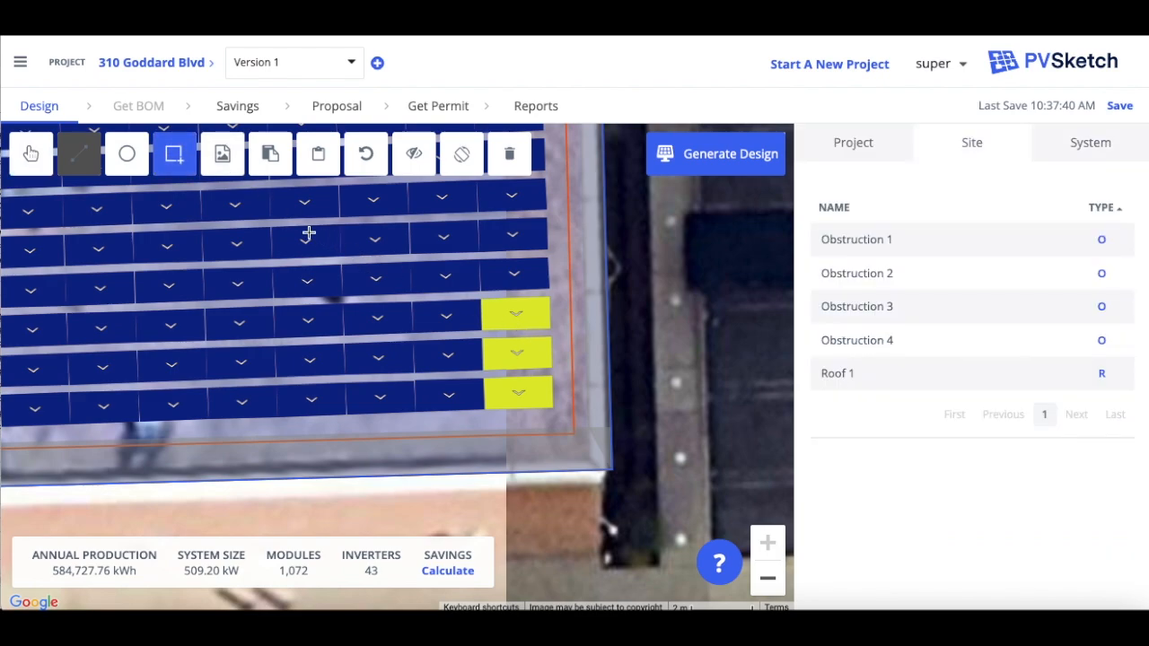
pyautogui.moveTo(302, 242); pyautogui.dragTo(597, 432)
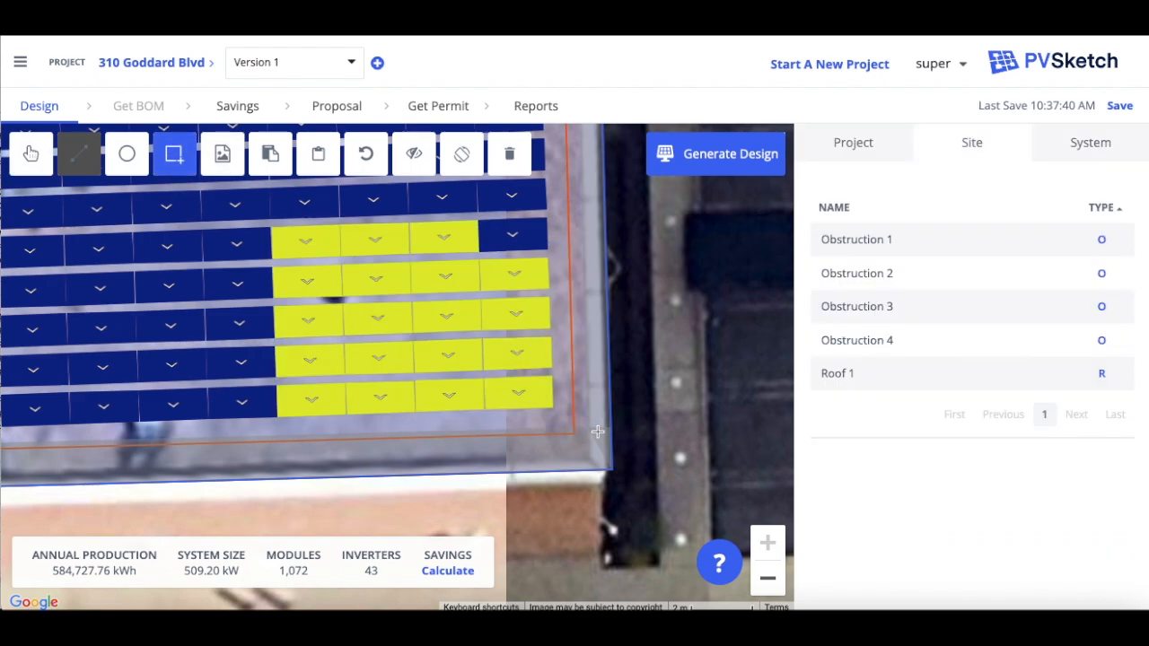
pyautogui.click(513, 233)
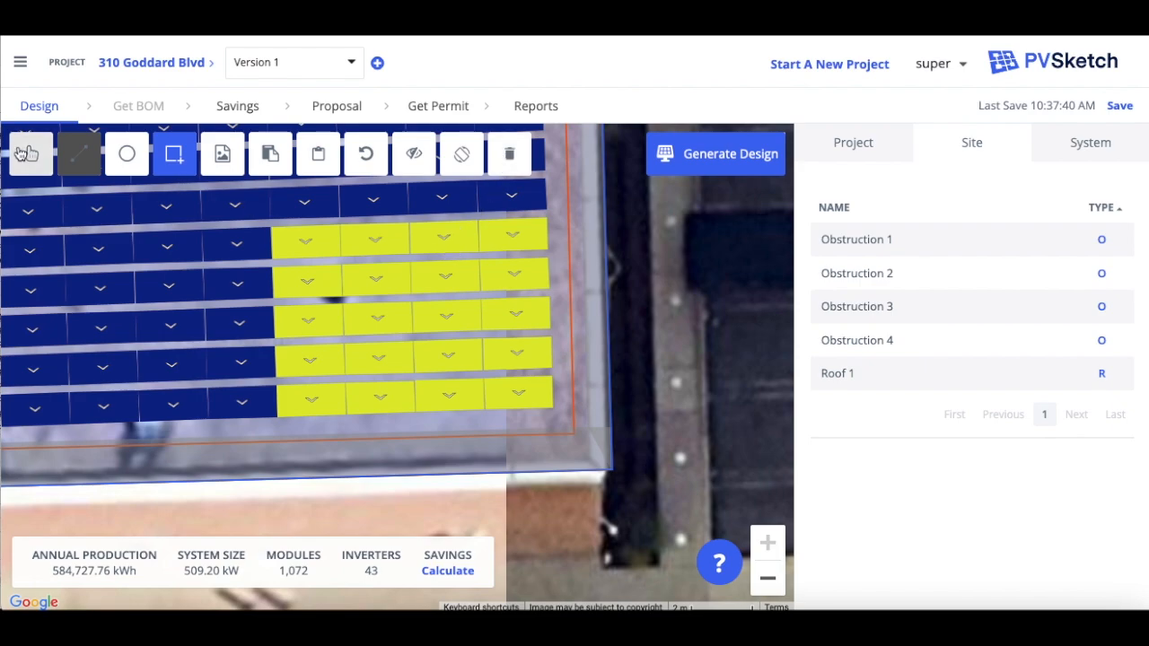
pyautogui.click(30, 154)
pyautogui.moveTo(438, 313); pyautogui.dragTo(461, 320)
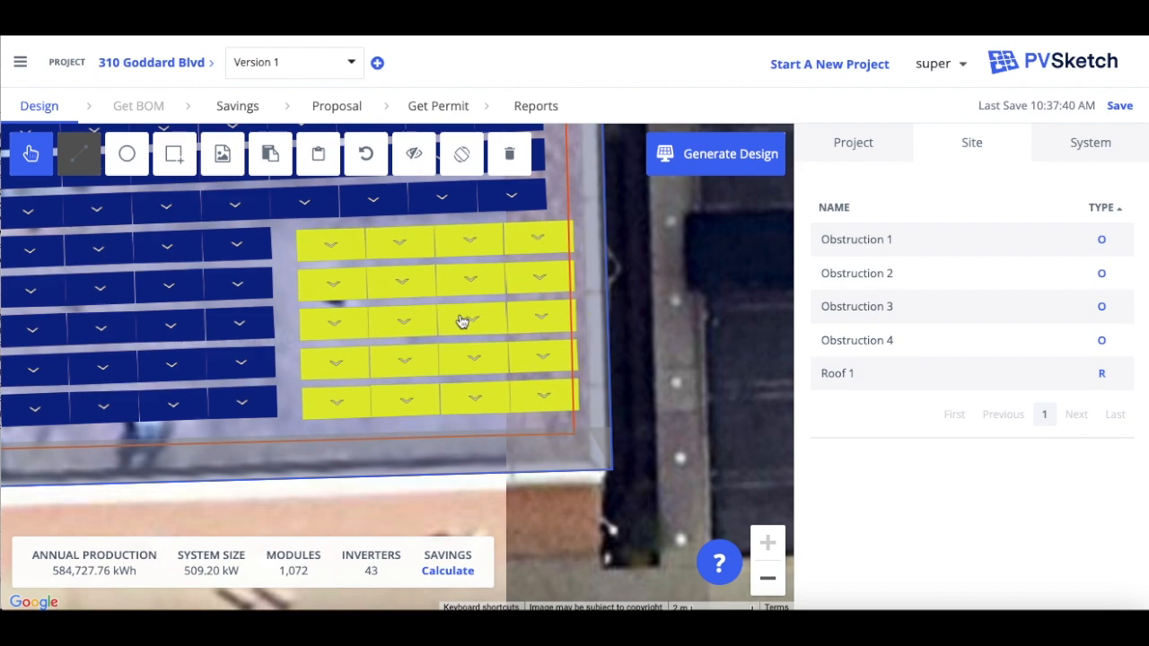
# - Delete the selected block of four modules by five rows at the roof's southeast corner
pyautogui.click(513, 156)
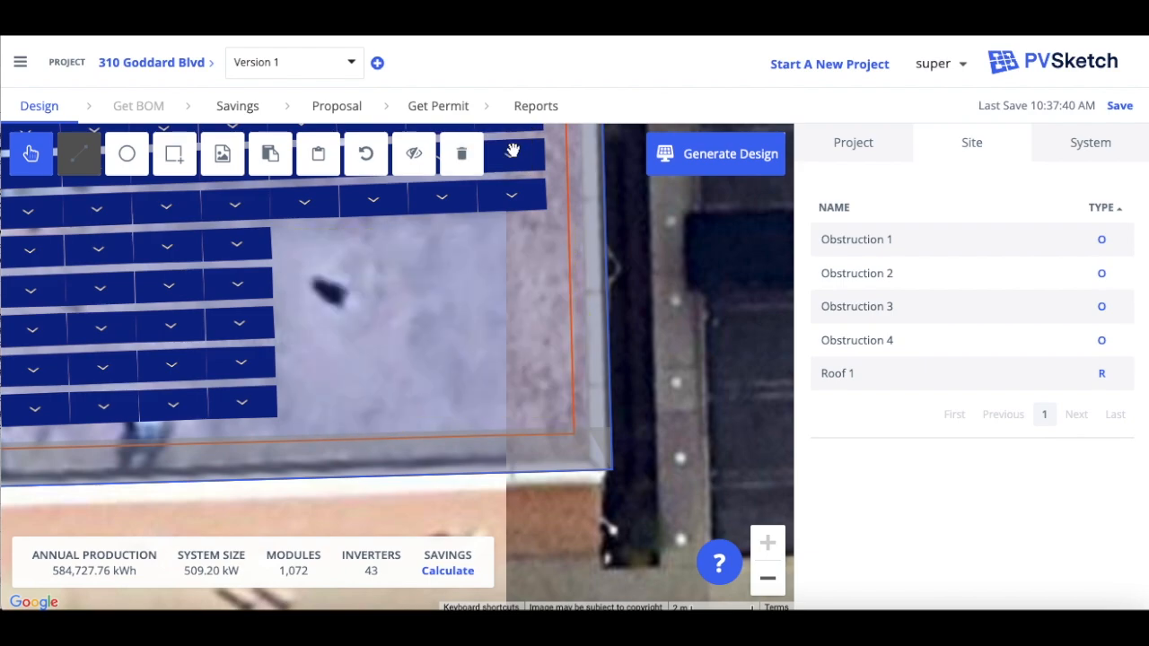
# - Copy the easternmost modules of the two northernmost shortened rows and paste the pair into the cleared southeast area
pyautogui.click(255, 254)
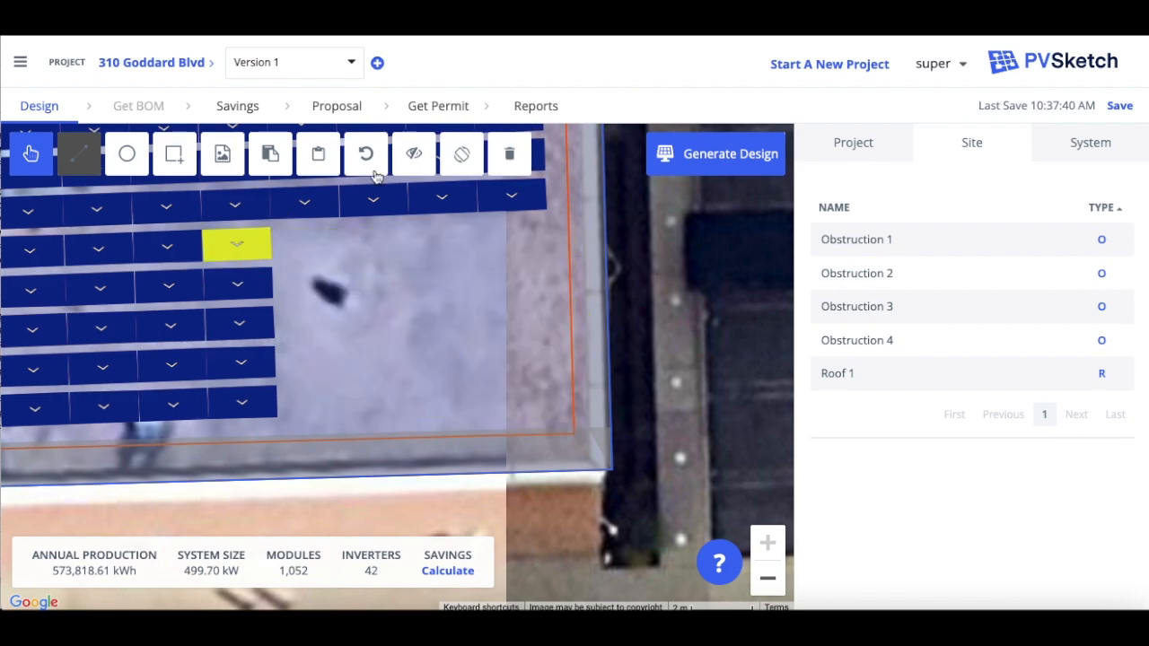
pyautogui.click(469, 160)
pyautogui.click(470, 163)
pyautogui.click(470, 163)
pyautogui.click(470, 163)
pyautogui.click(238, 281)
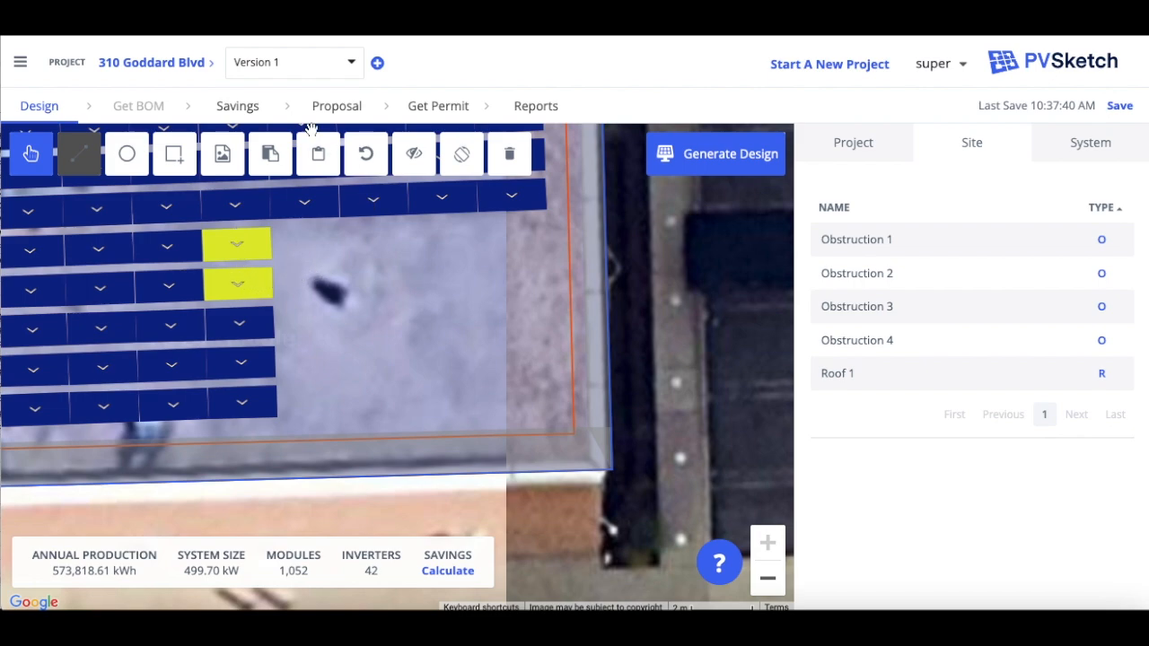
pyautogui.click(278, 157)
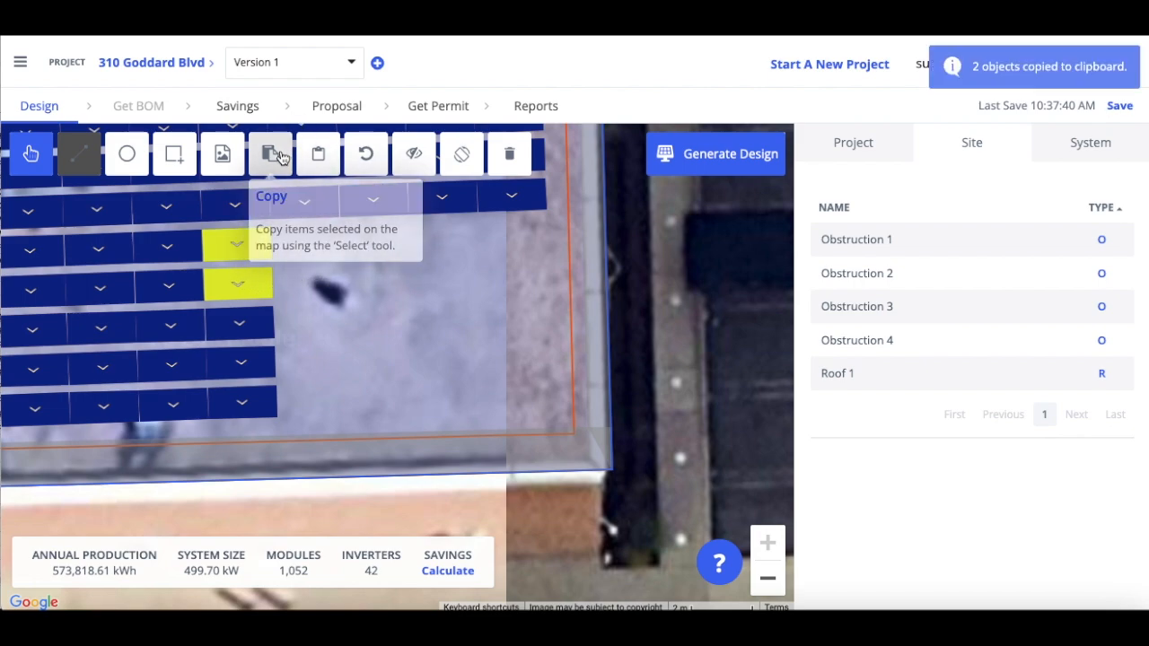
pyautogui.click(323, 156)
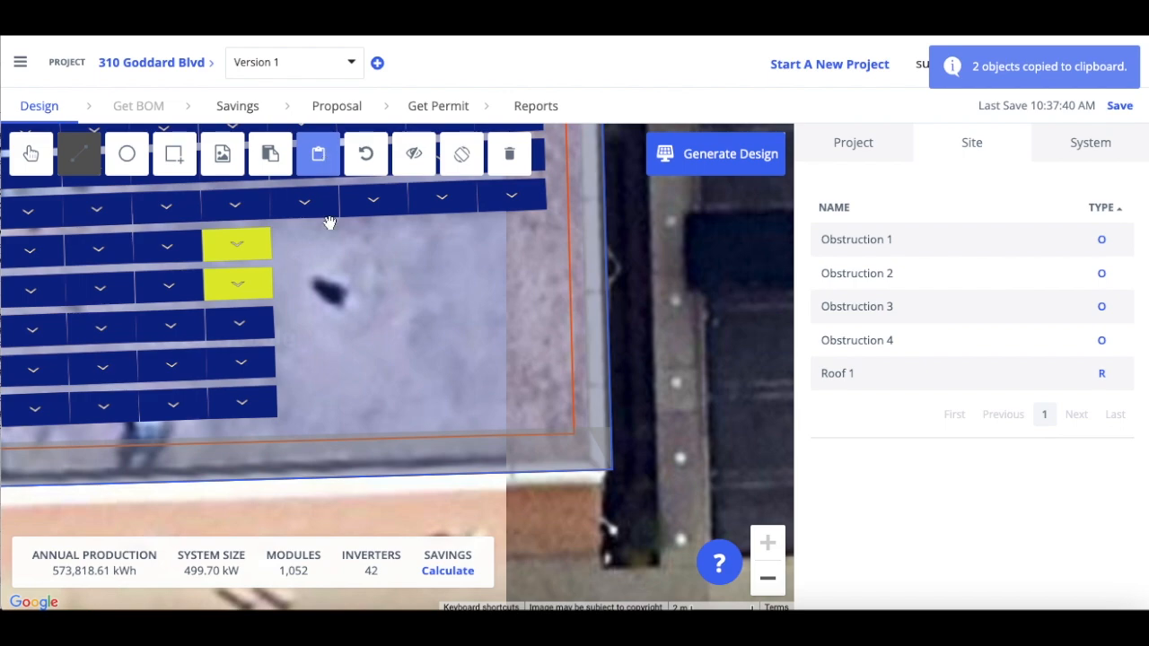
pyautogui.click(342, 299)
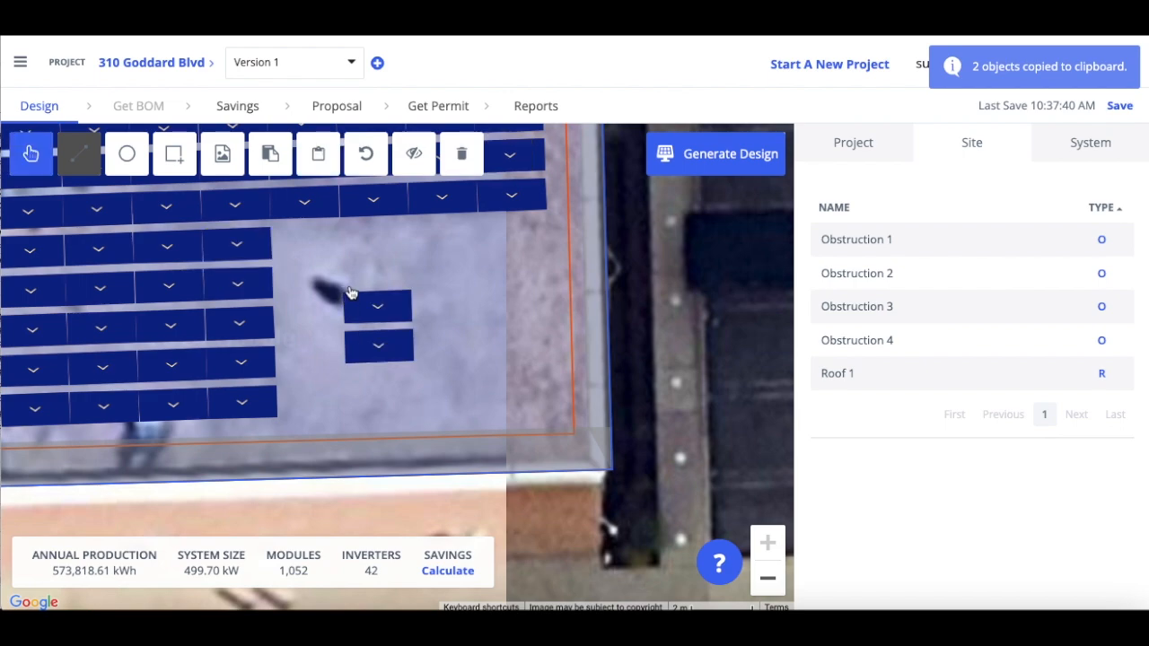
# - Delete the two pasted modules from the cleared southeast area
pyautogui.click(373, 354)
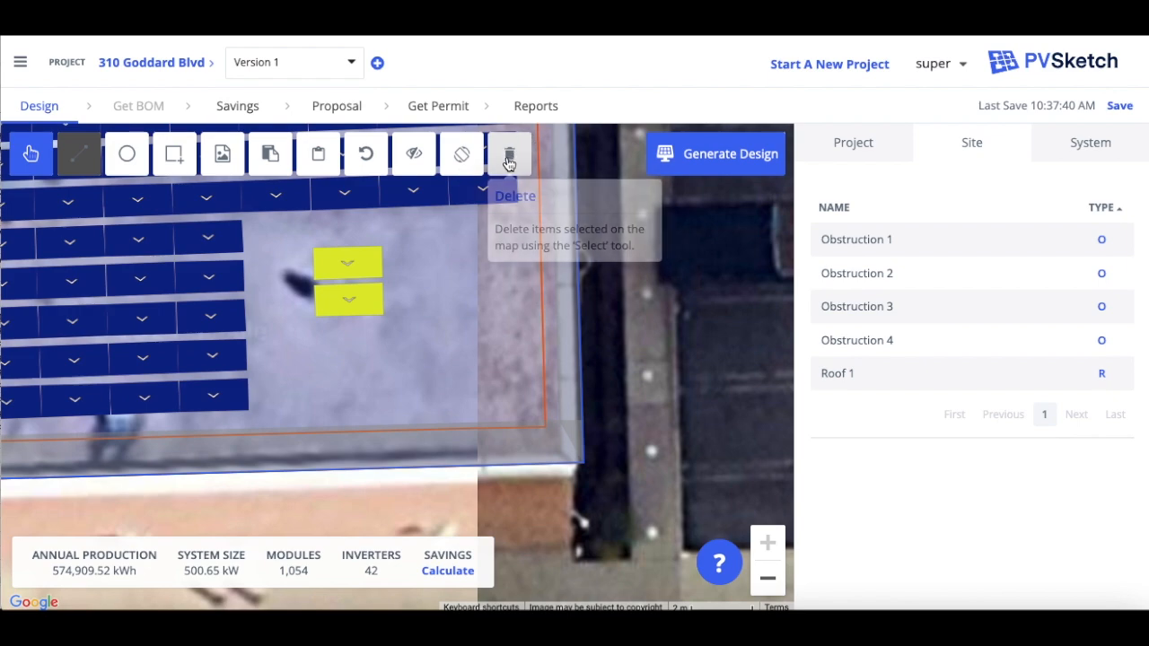
pyautogui.click(509, 161)
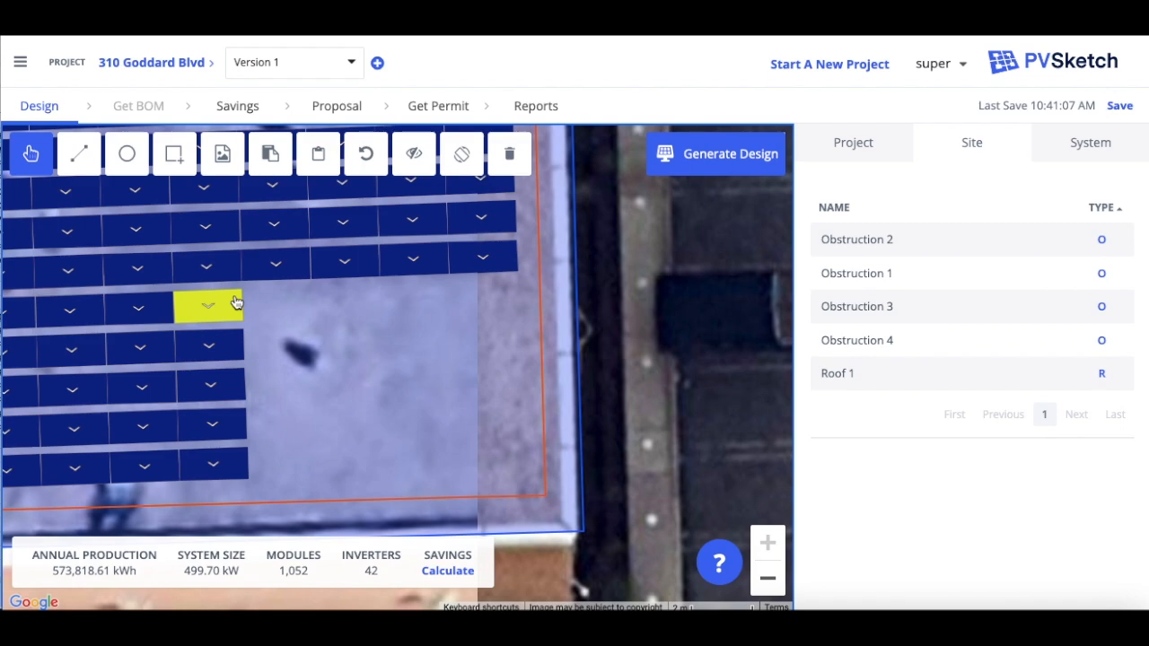
# - Extend the northernmost shortened row by one module to the east and the row below it by two adjoining modules
pyautogui.click(235, 302)
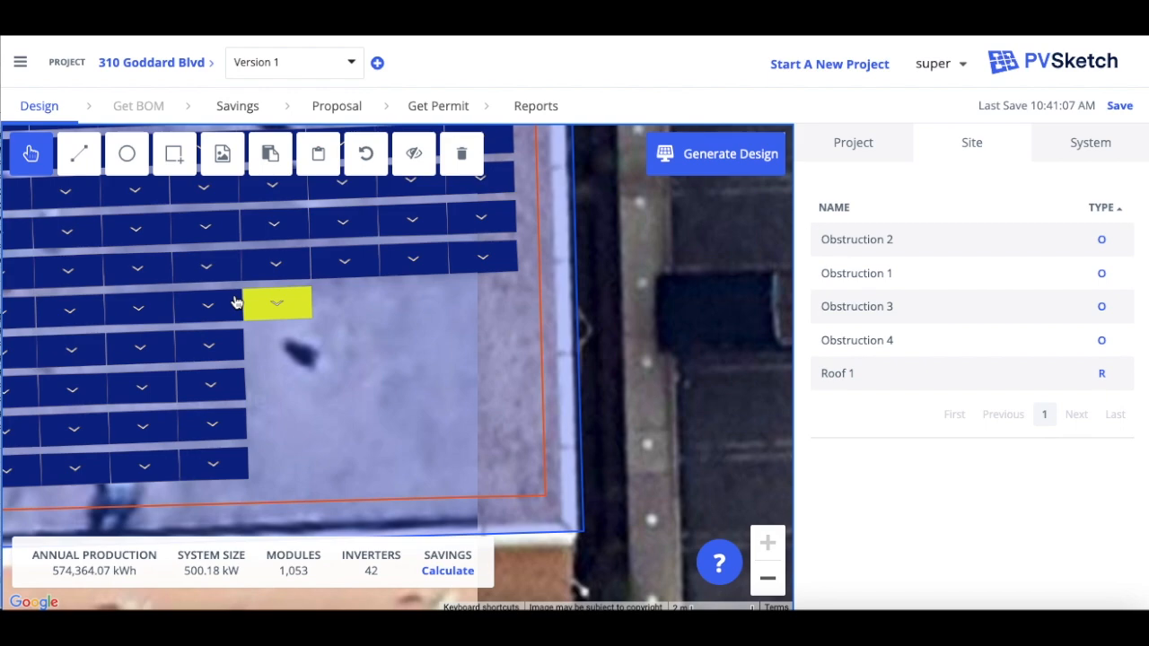
pyautogui.click(235, 302)
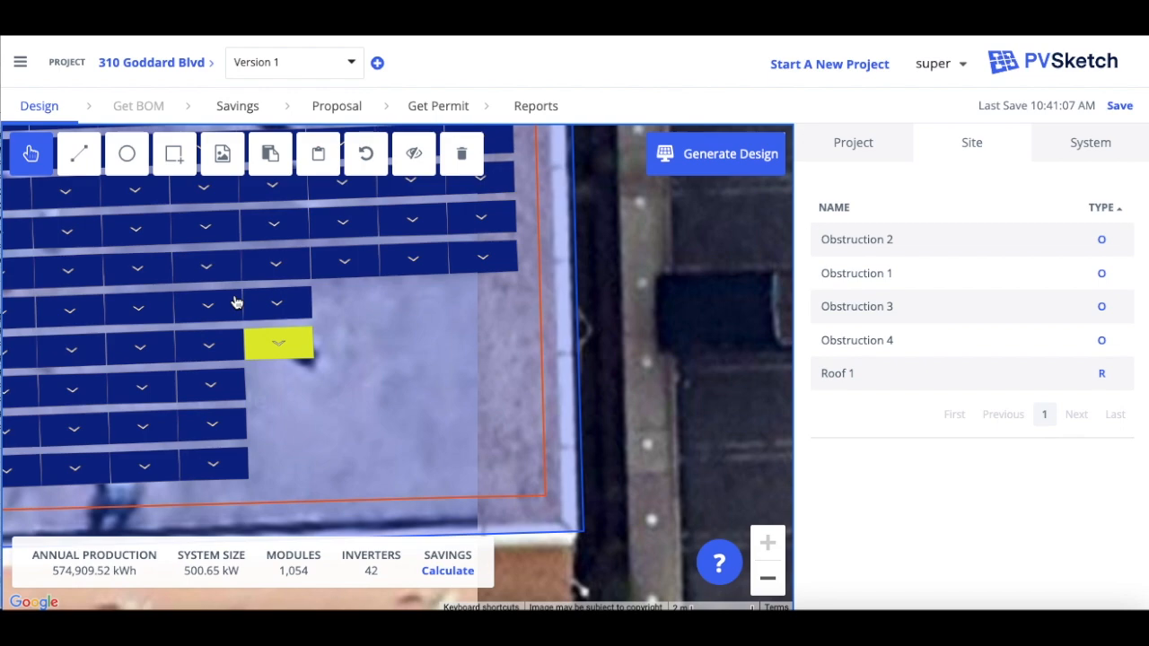
pyautogui.click(235, 301)
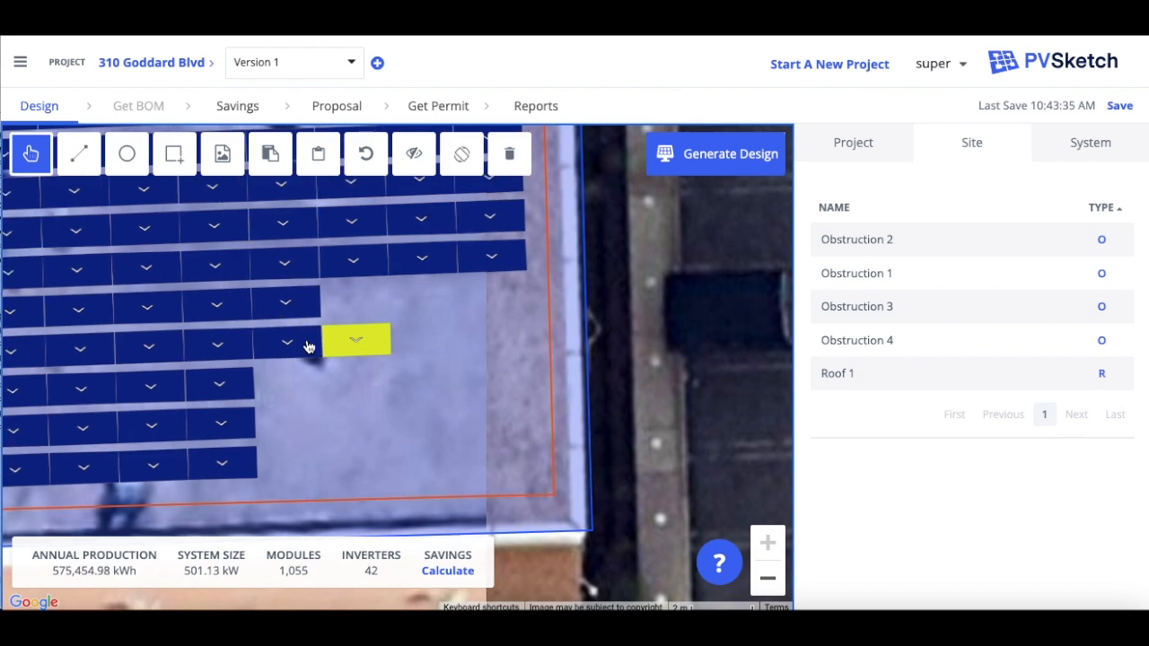
# - Select the three modules added beside the shortened rows and delete them
pyautogui.keyDown('shift'); pyautogui.click(306, 346); pyautogui.keyUp('shift')
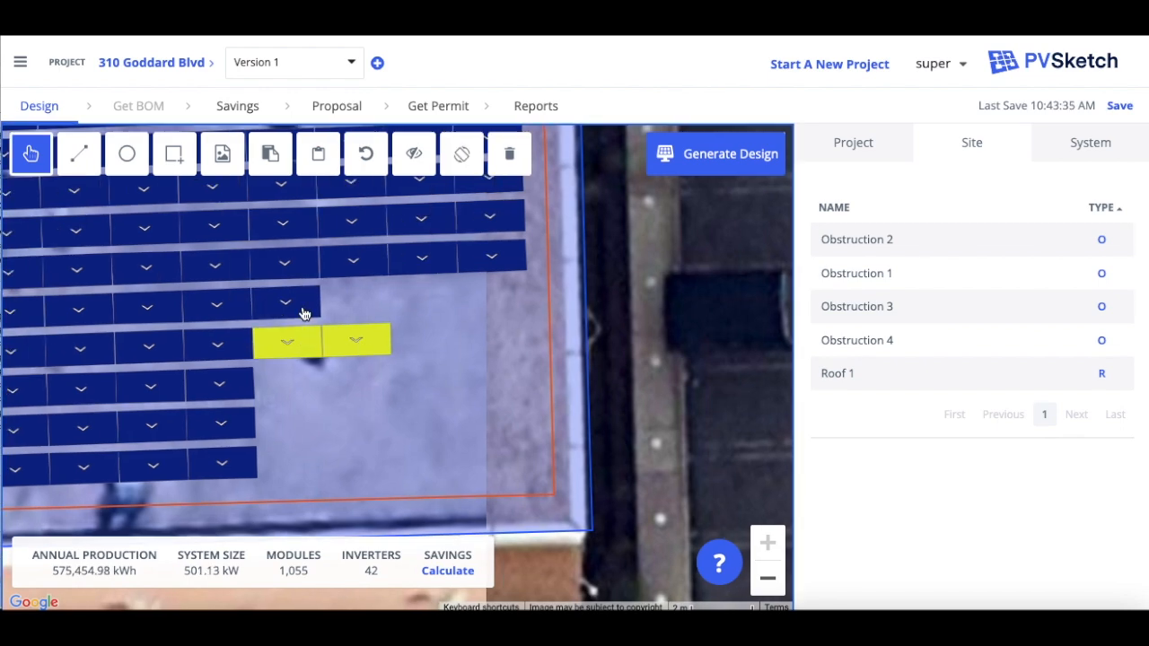
pyautogui.keyDown('shift'); pyautogui.click(303, 311); pyautogui.keyUp('shift')
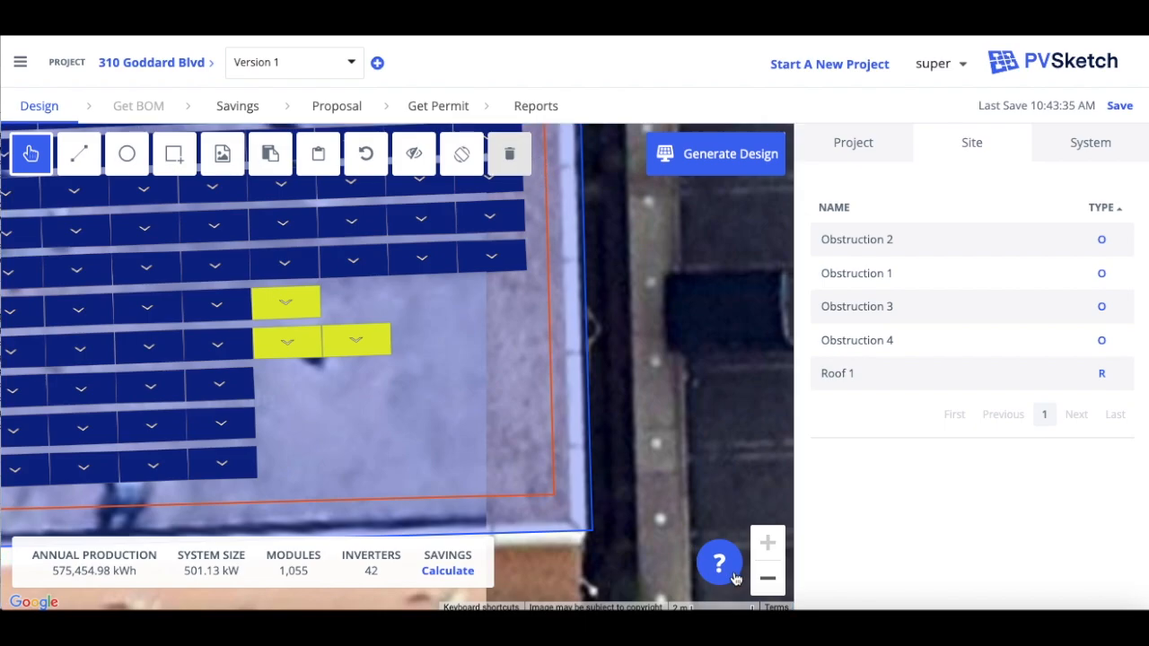
pyautogui.press('Delete')
# - Examine the module layout across the whole roof
pyautogui.click(767, 577)
pyautogui.click(767, 578)
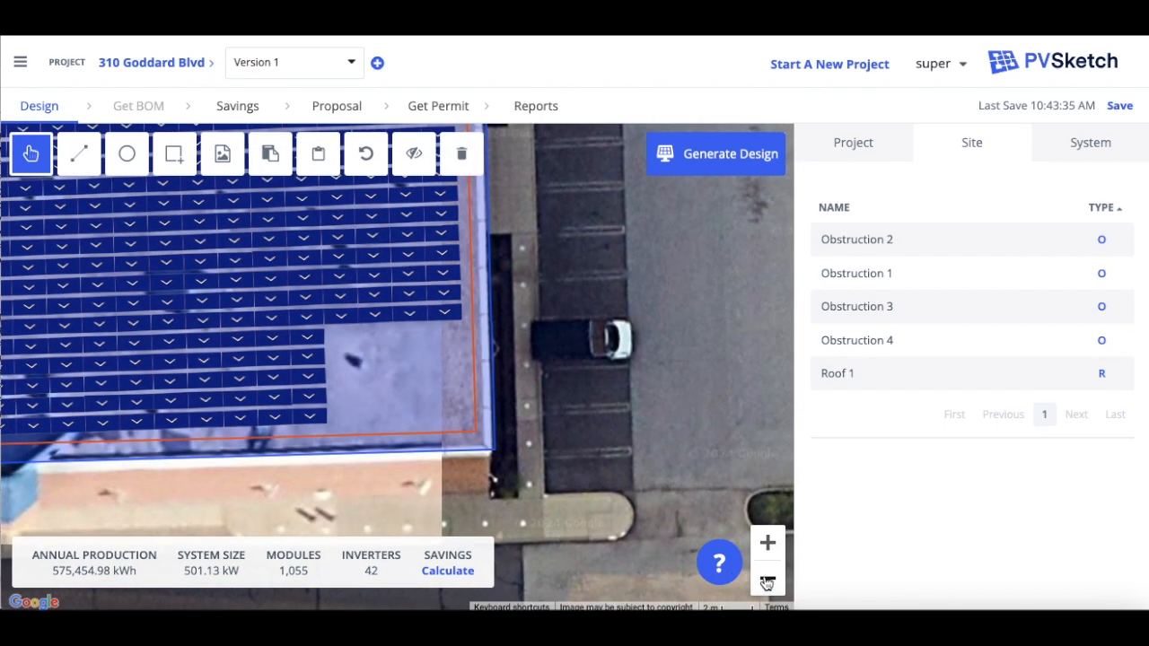
pyautogui.moveTo(583, 453); pyautogui.dragTo(803, 543)
pyautogui.click(767, 578)
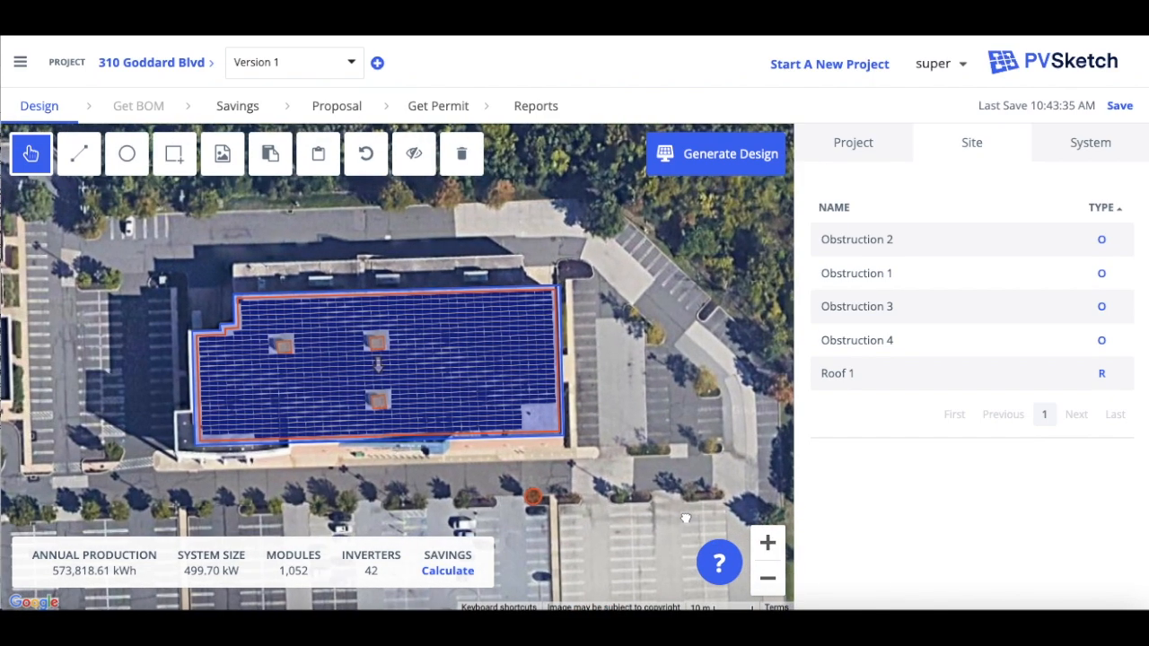
pyautogui.click(767, 542)
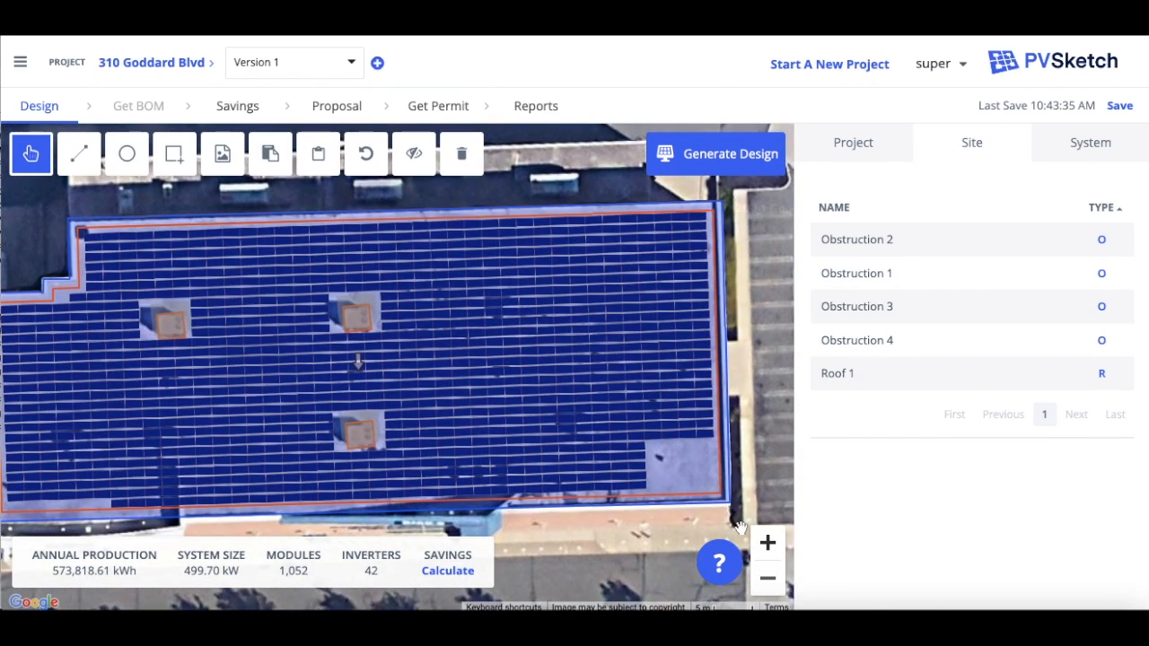
pyautogui.moveTo(661, 536); pyautogui.dragTo(684, 519)
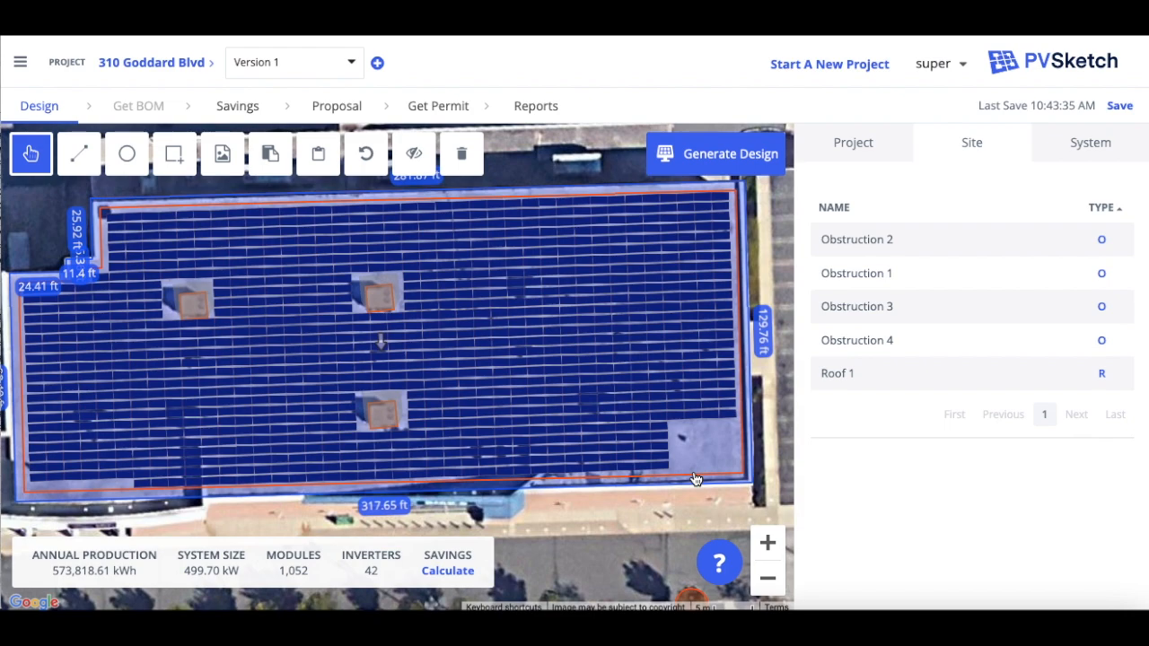
pyautogui.click(460, 151)
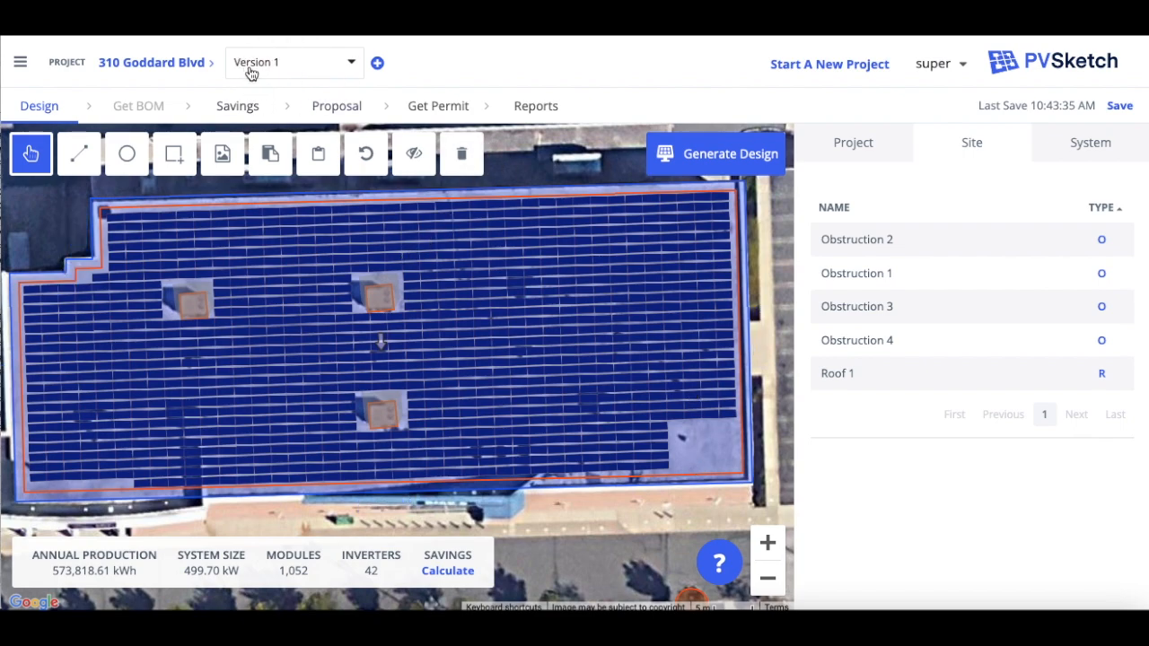
# - Start adding a new project version and save the pending changes to Version 1
pyautogui.click(352, 68)
pyautogui.click(377, 63)
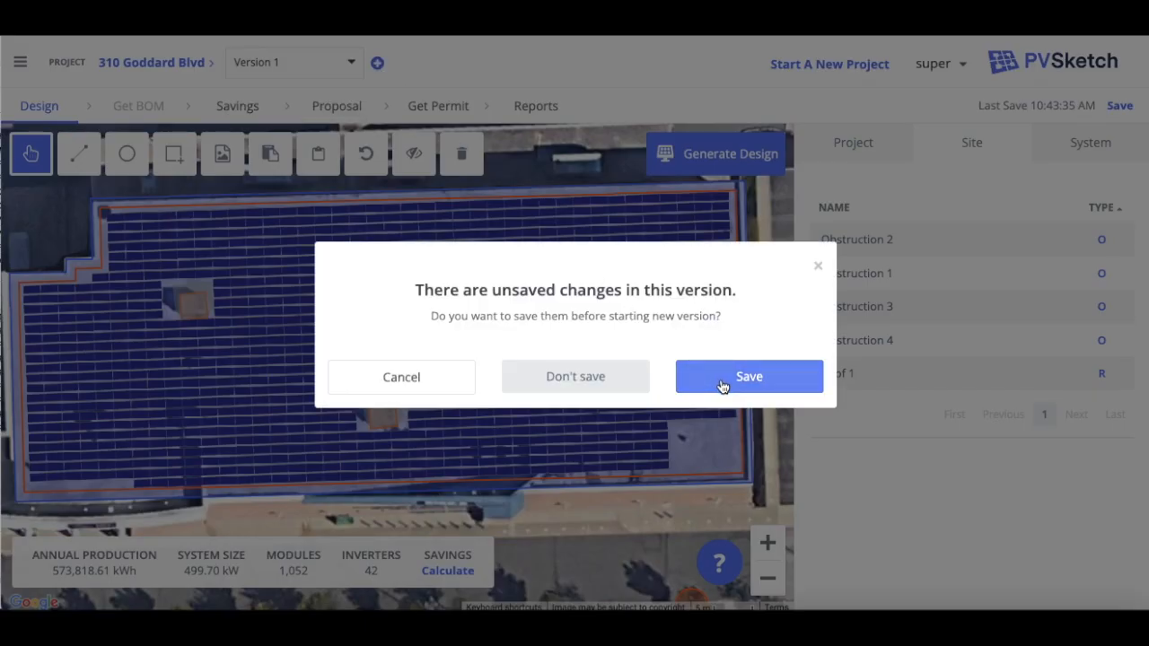
pyautogui.click(754, 380)
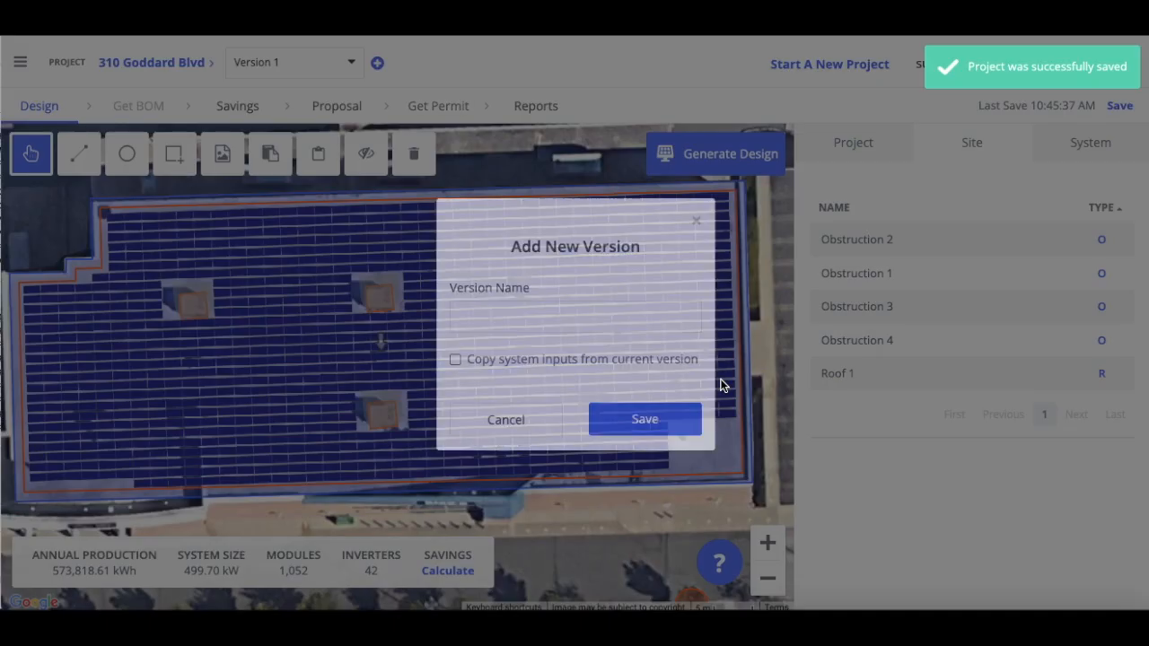
# - Name the new version "version 2" and create it without copying the current version's system inputs
pyautogui.click(650, 315)
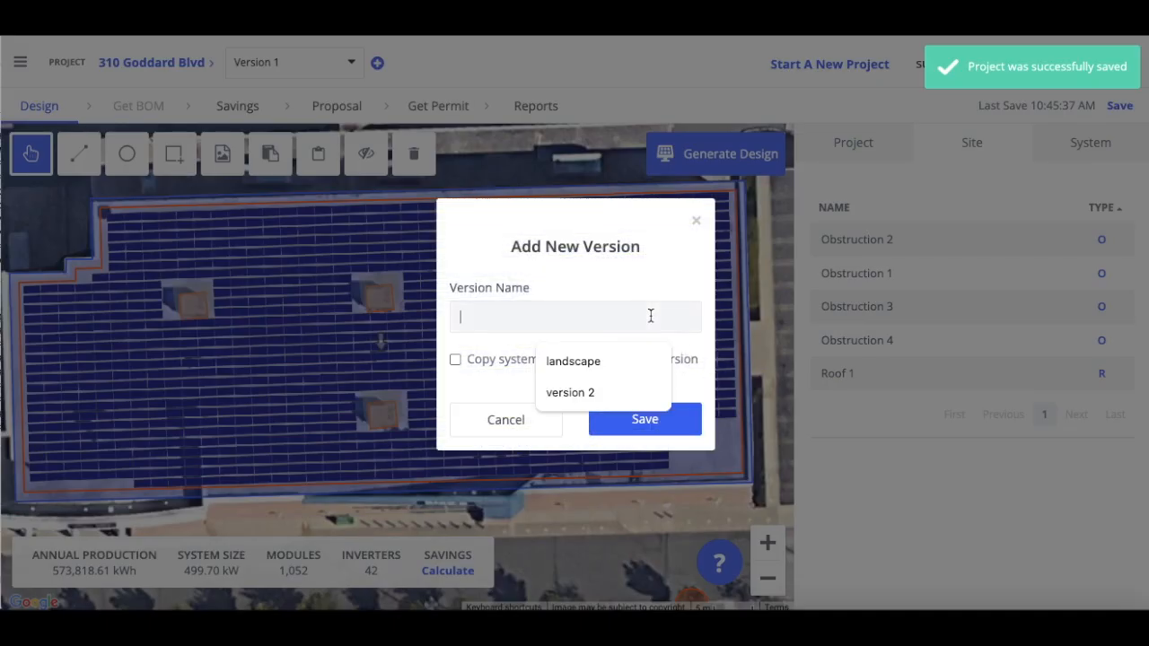
pyautogui.write('verson')
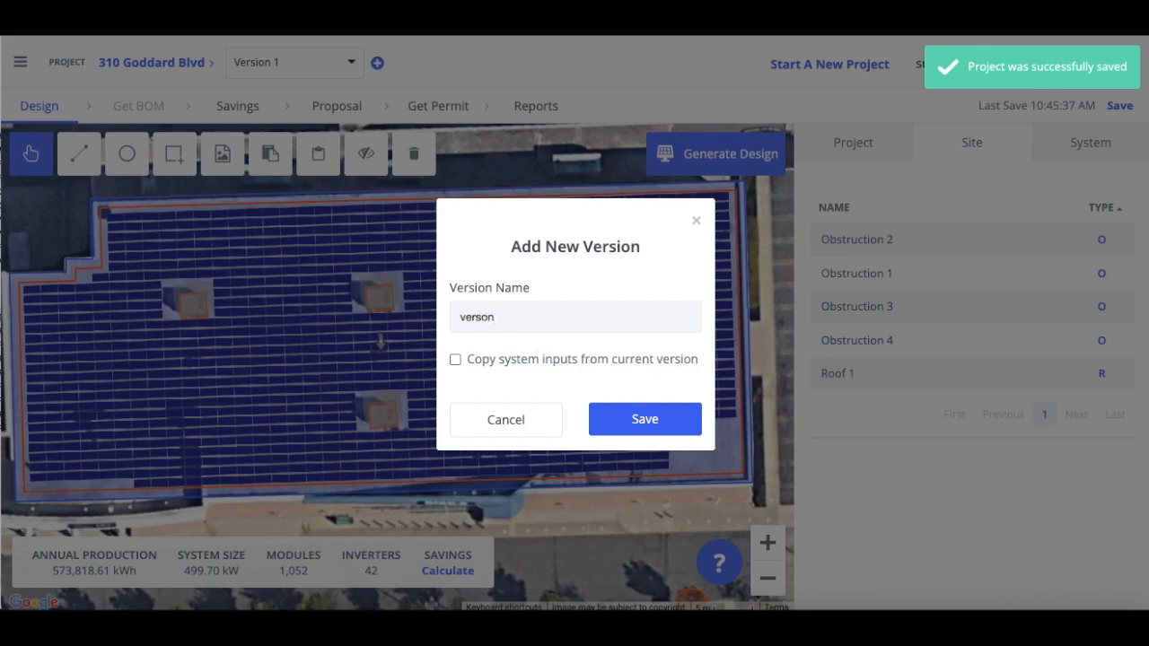
pyautogui.press('BackSpace')
pyautogui.press('BackSpace')
pyautogui.write('ion')
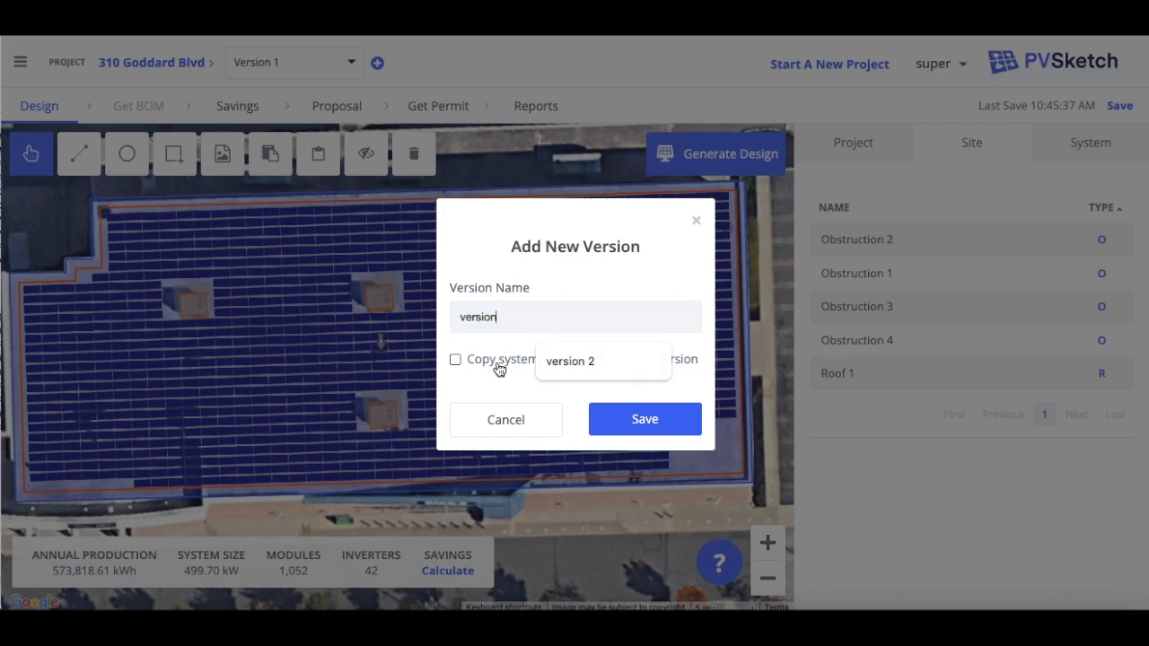
pyautogui.write(' 2')
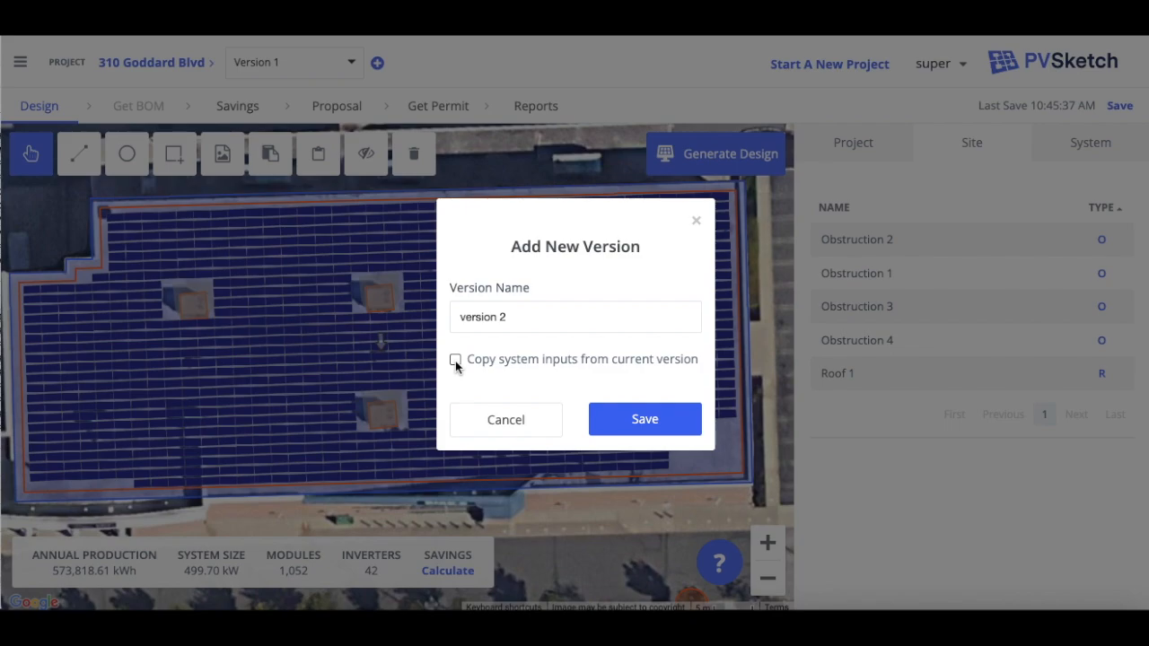
pyautogui.click(675, 424)
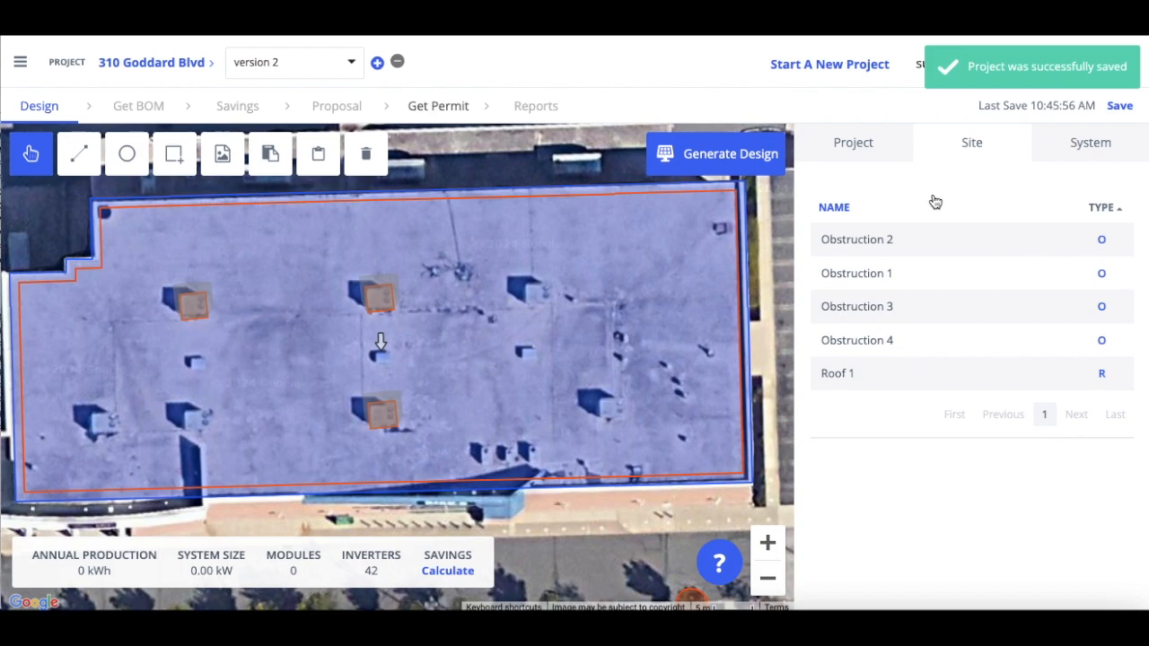
# - Set version 2's Canadian Solar module model to CS1H-320MS with portrait orientation
pyautogui.click(1075, 161)
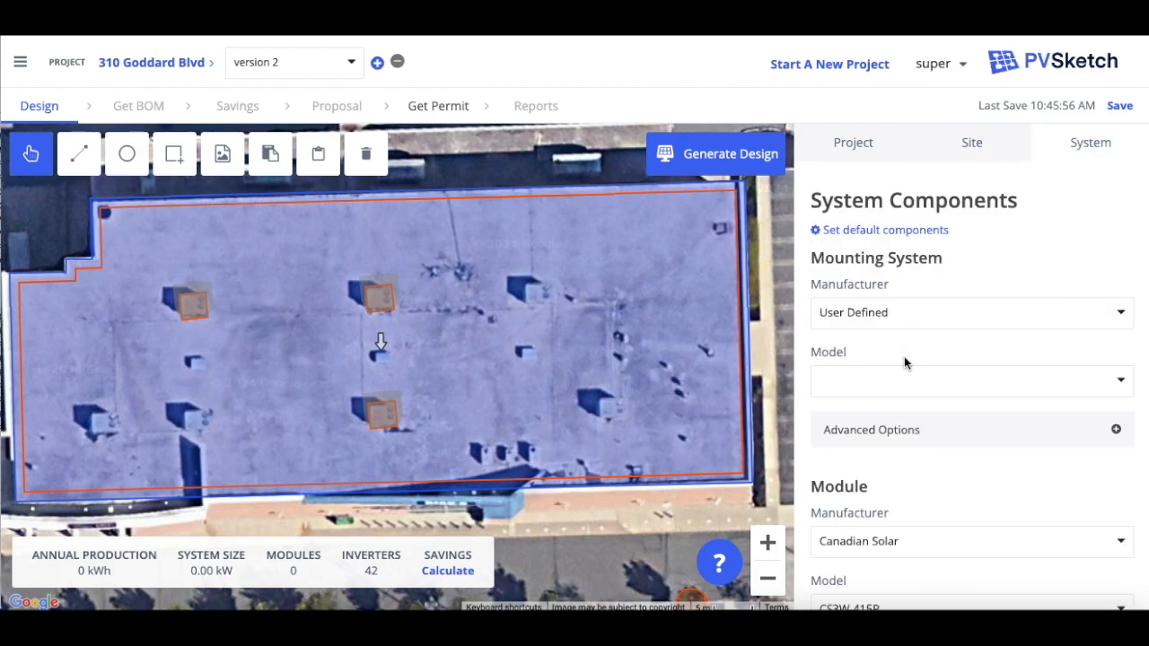
pyautogui.scroll(-1, 903, 356)
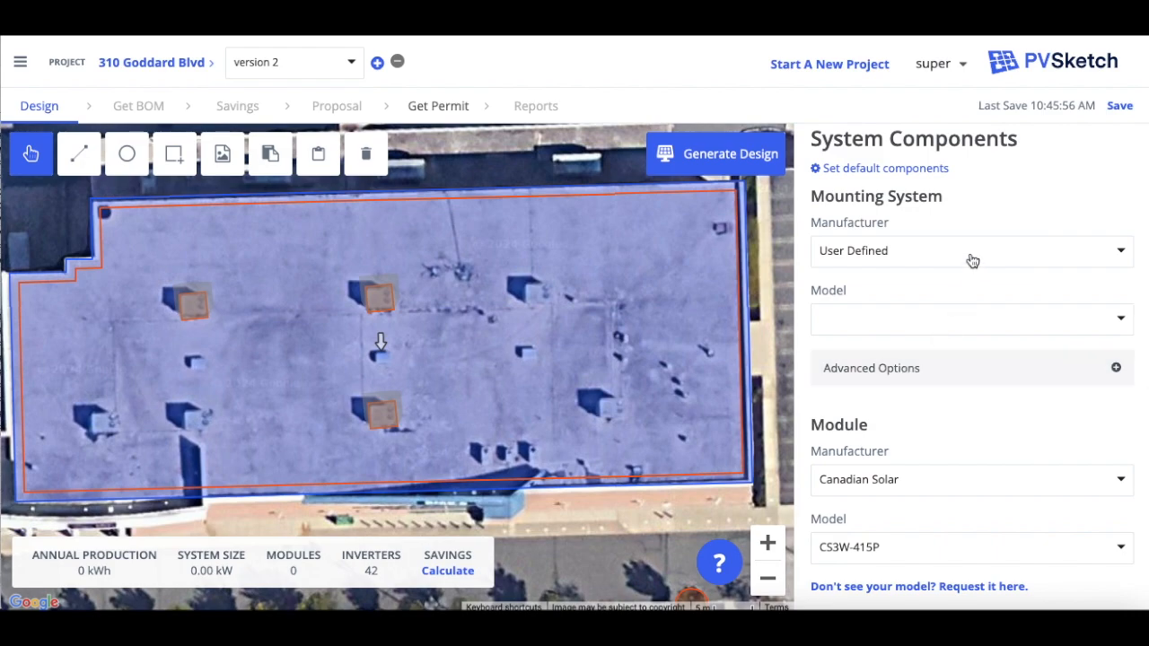
pyautogui.moveTo(974, 260)
pyautogui.scroll(-3, 949, 398)
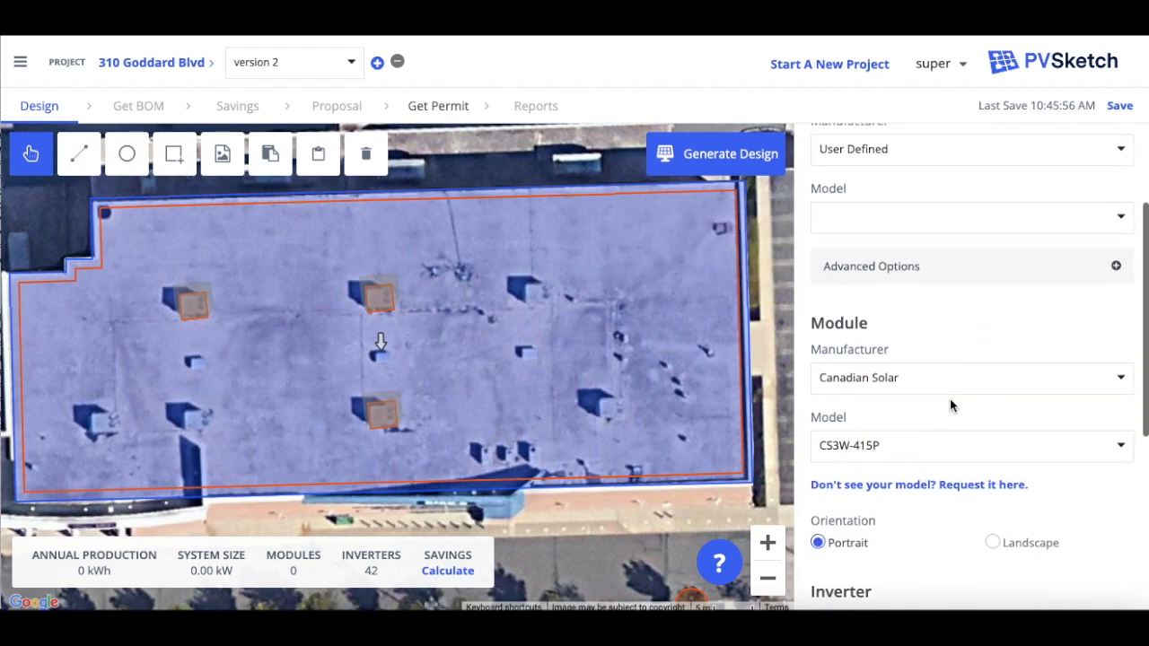
pyautogui.scroll(-2, 952, 407)
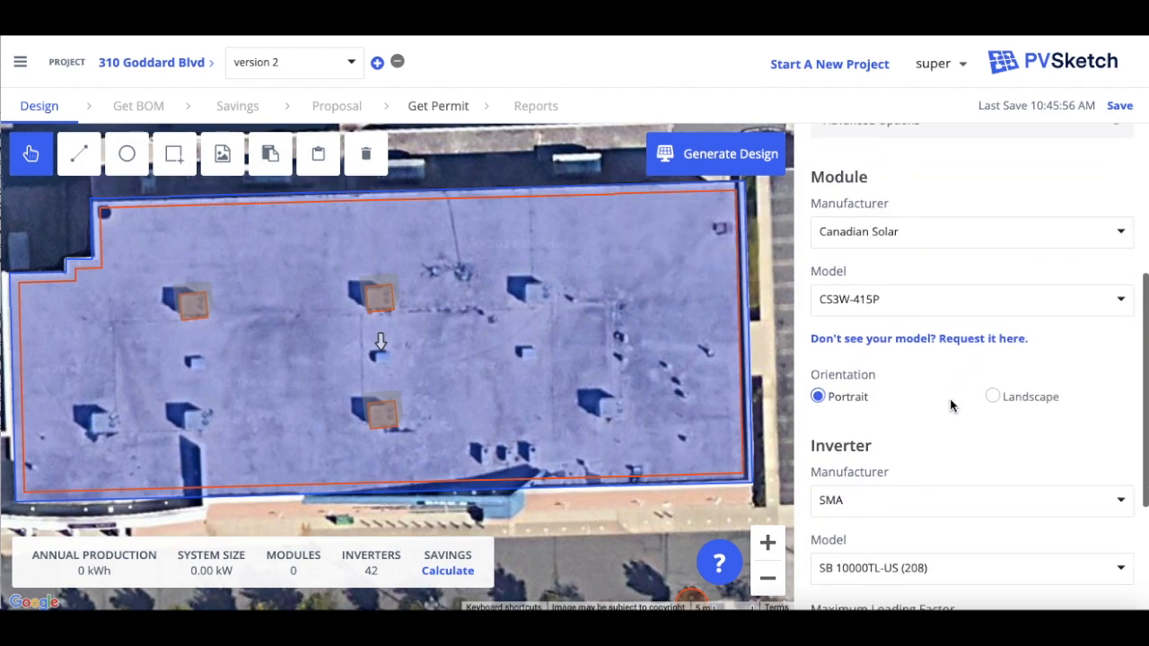
pyautogui.click(989, 369)
pyautogui.click(830, 375)
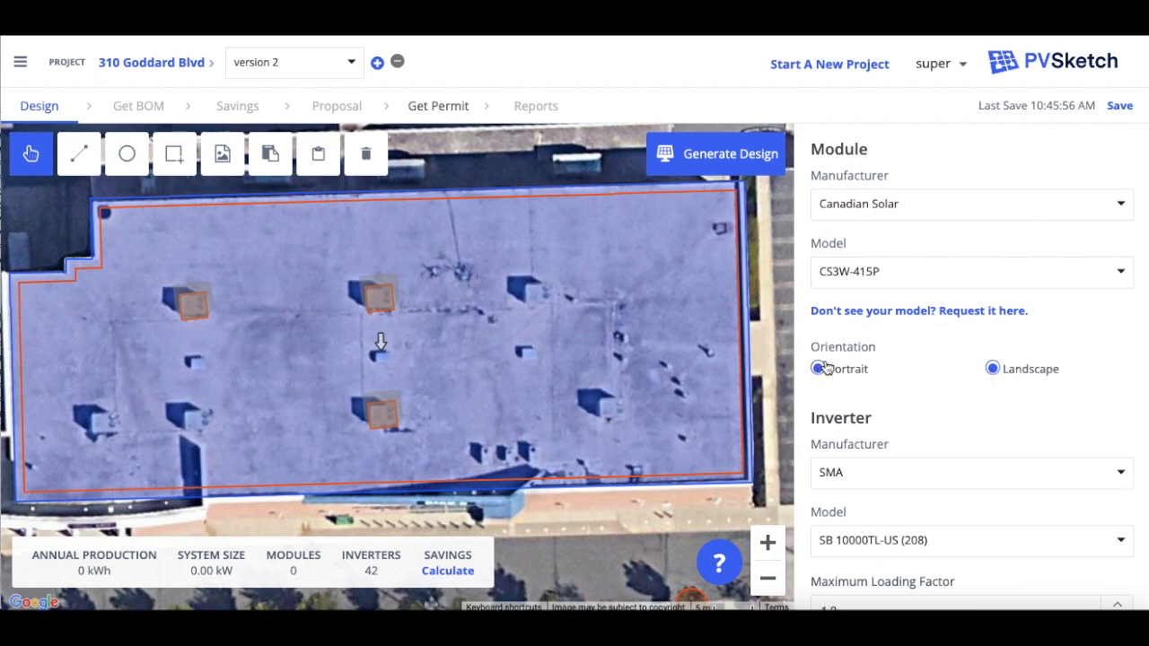
pyautogui.click(928, 271)
pyautogui.click(898, 405)
# - Set the inverter manufacturer to Fronius and generate the PV design for version 2
pyautogui.scroll(-3, 903, 429)
pyautogui.click(903, 361)
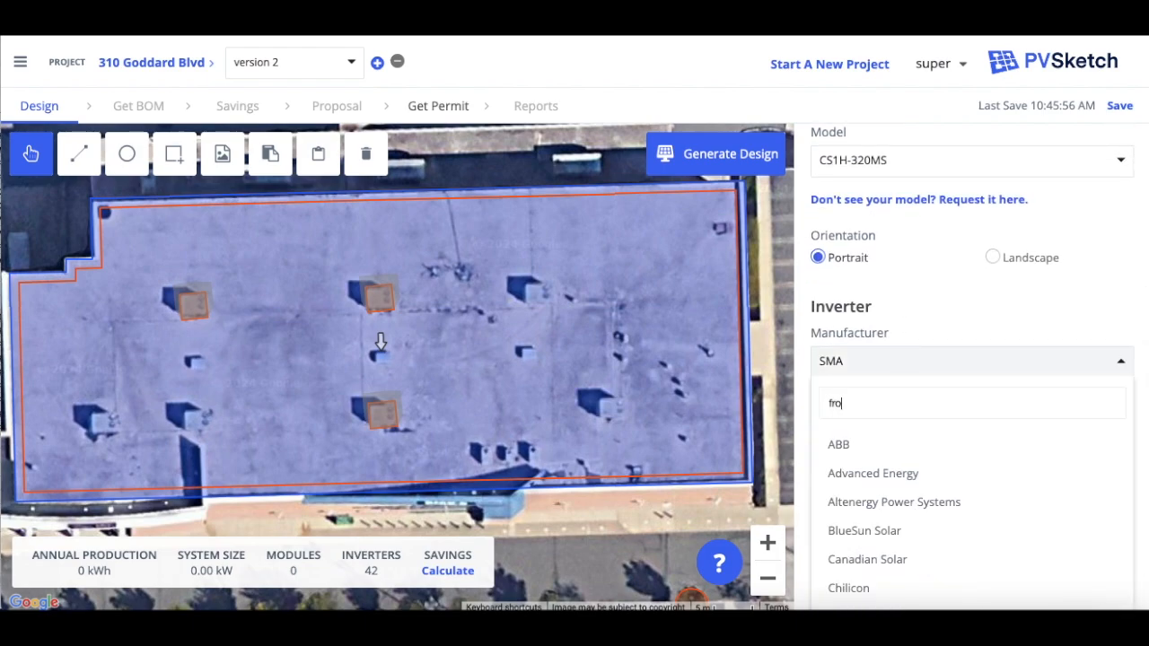
pyautogui.click(885, 447)
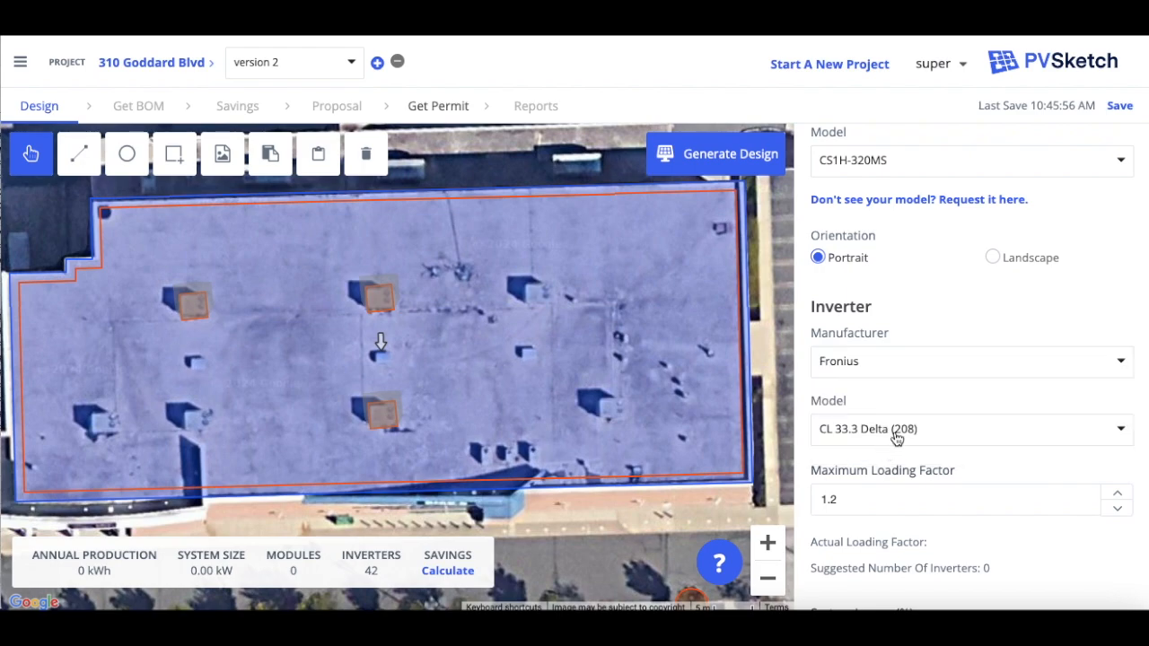
pyautogui.click(718, 162)
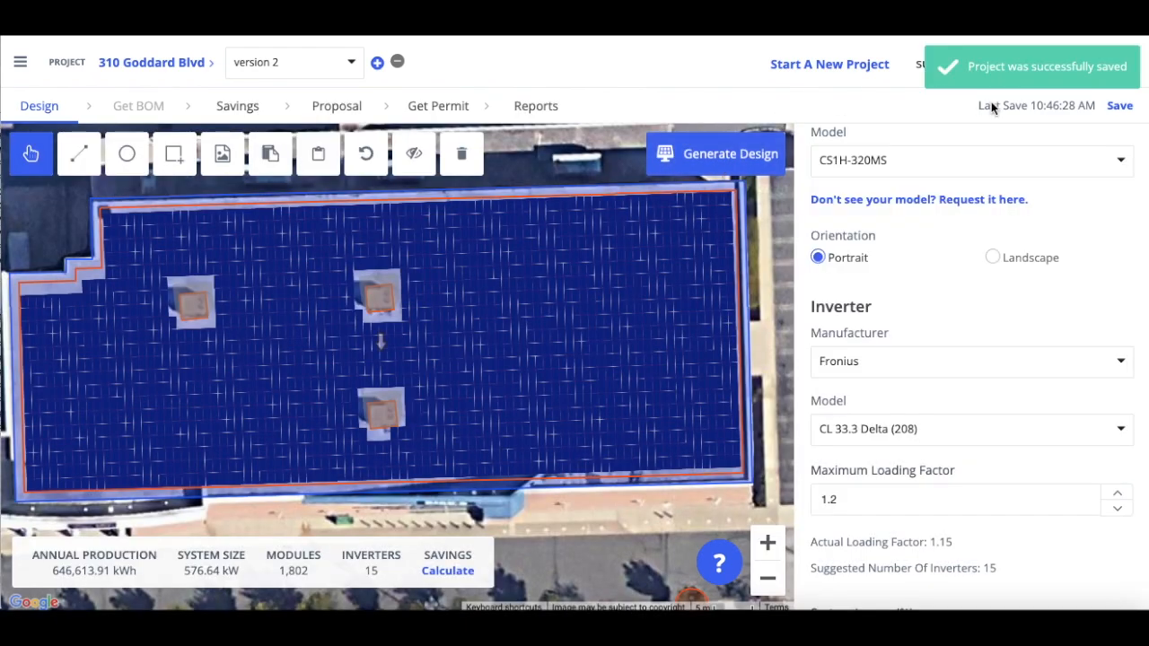
# - Switch the project back to Version 1 to compare its design and components
pyautogui.click(353, 63)
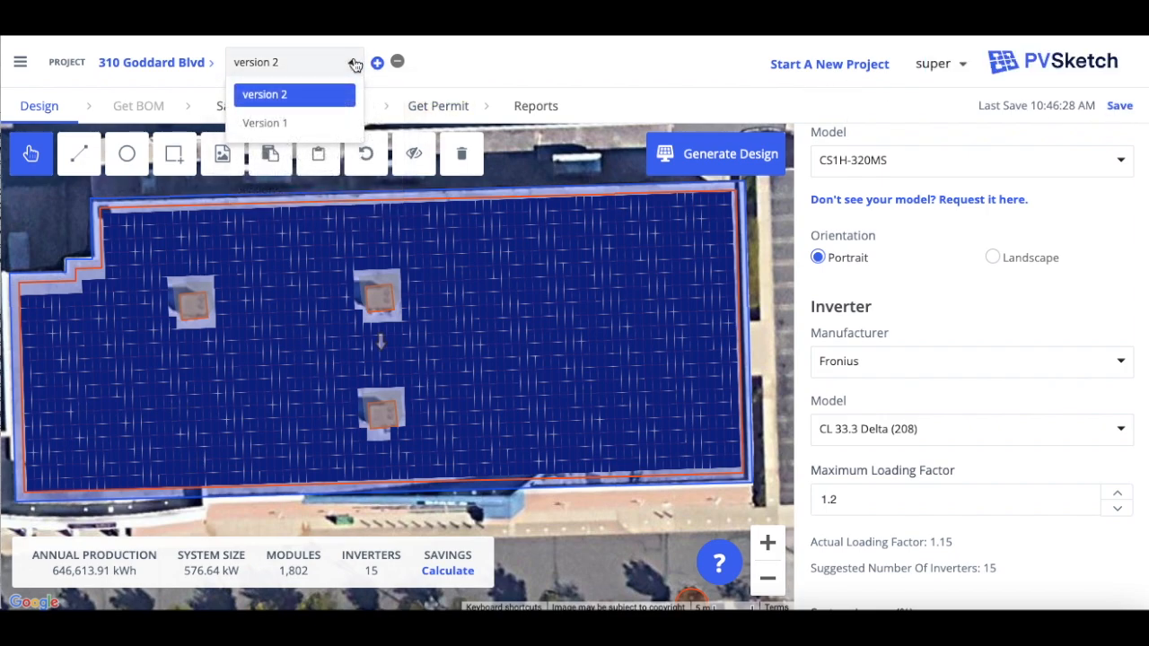
pyautogui.click(305, 124)
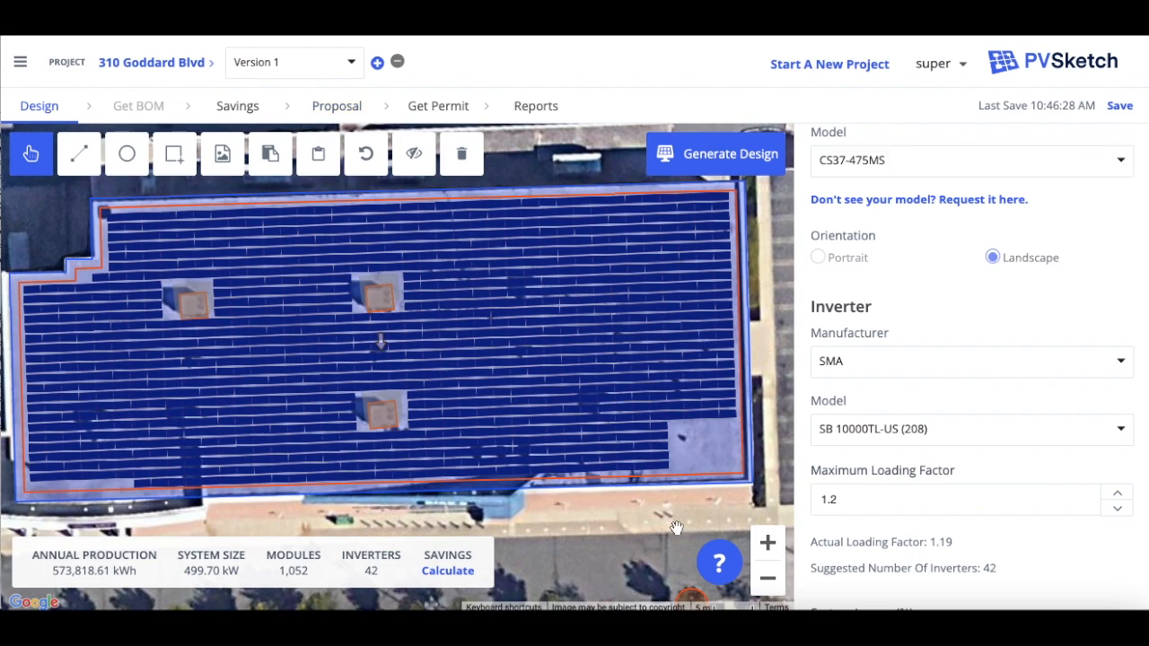
# - Start Version 1's solar savings calculation with a monthly usage profile of 100000 kWh for January, and continue to the energy cost
pyautogui.click(237, 108)
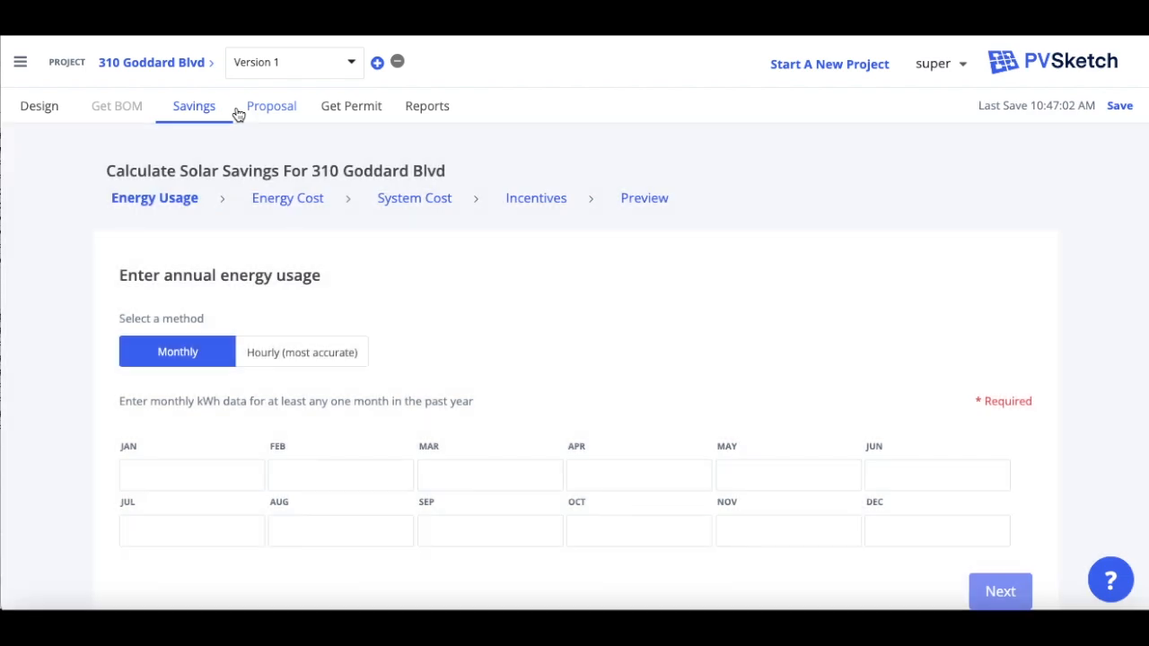
pyautogui.scroll(-1, 557, 341)
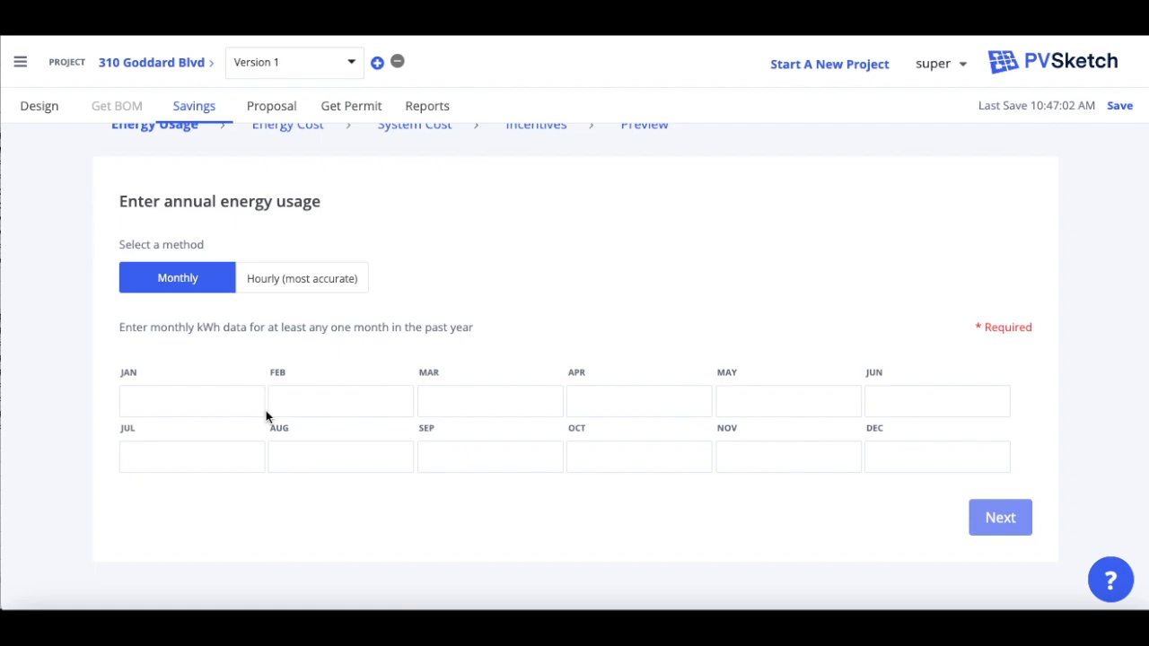
pyautogui.click(237, 396)
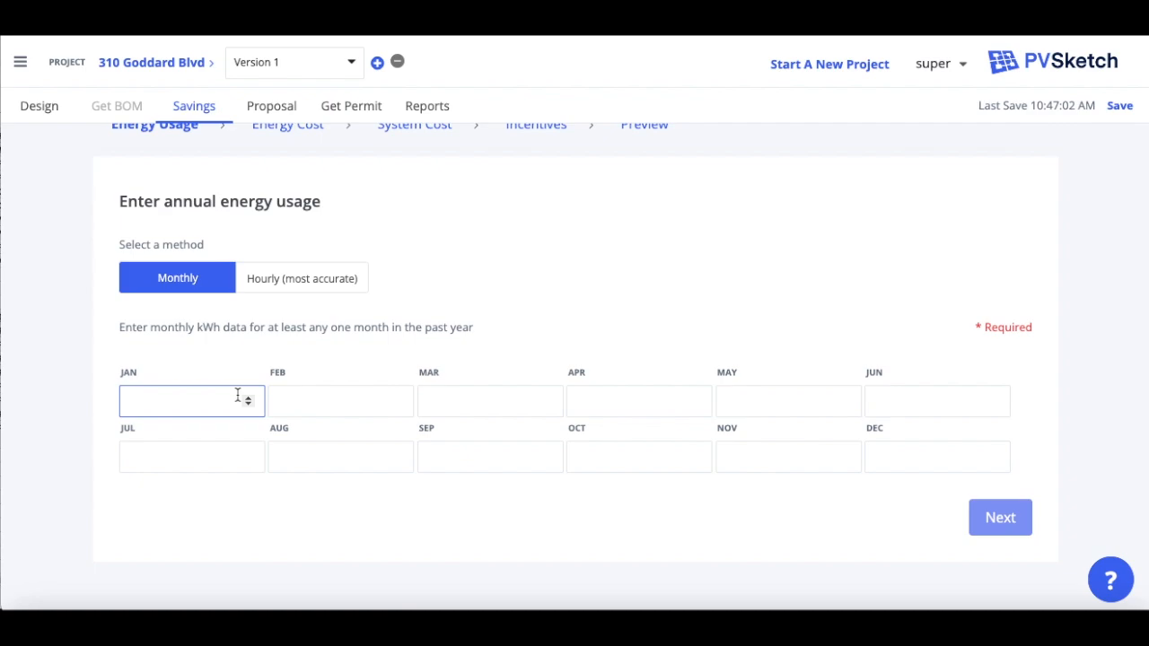
pyautogui.write('10000')
pyautogui.click(638, 505)
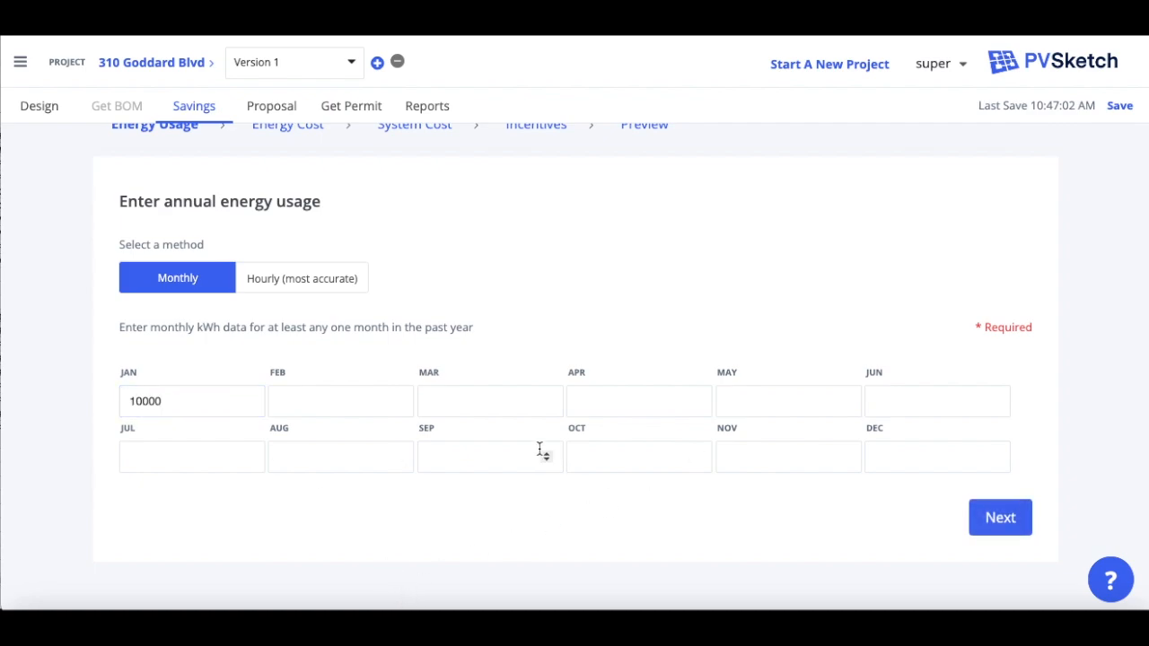
pyautogui.click(173, 404)
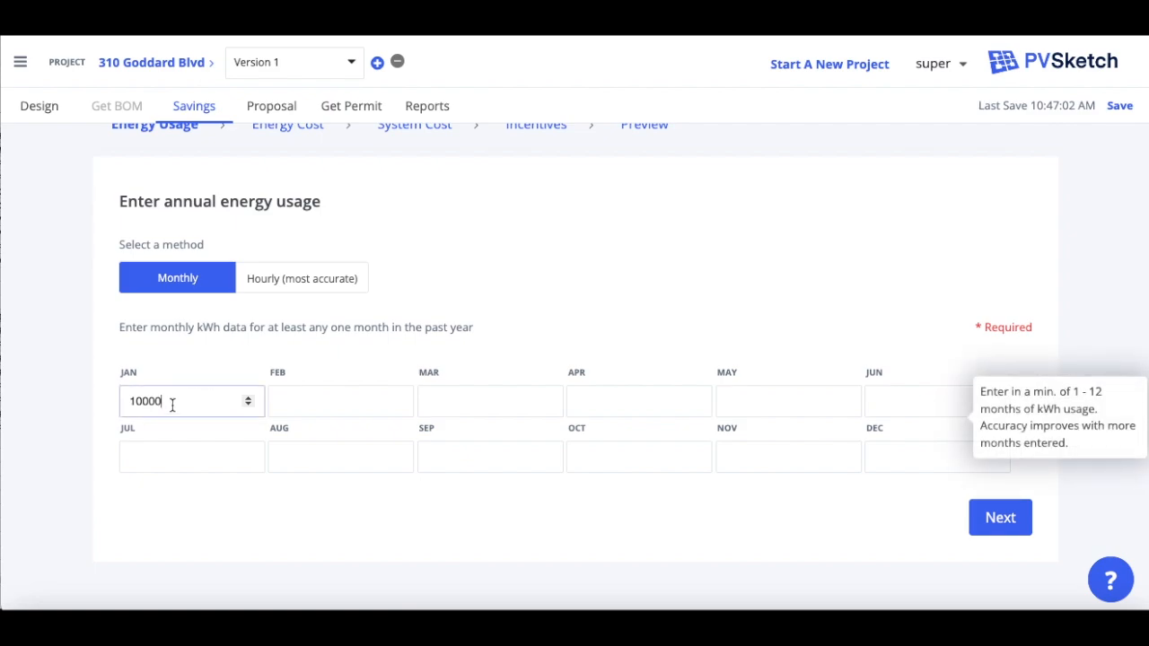
pyautogui.write('0')
pyautogui.click(306, 524)
pyautogui.click(998, 521)
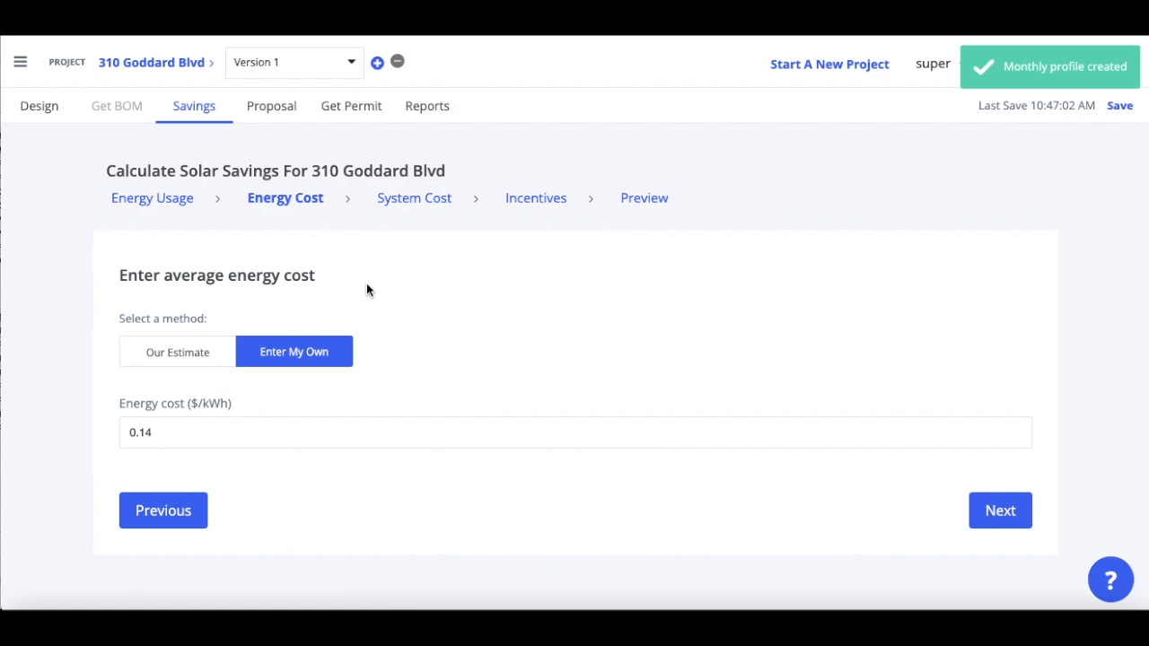
# - Switch the energy cost method to Our Estimate, keeping PECO Energy Co and the General GS rate before solar
pyautogui.click(207, 353)
pyautogui.scroll(-1, 382, 449)
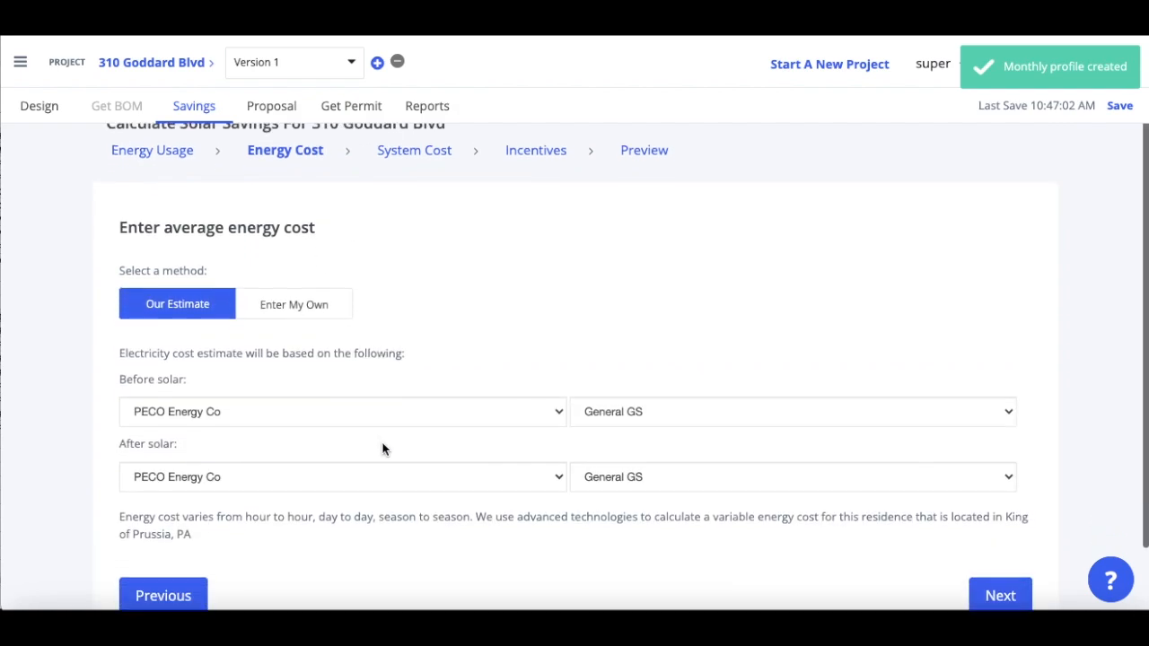
pyautogui.click(550, 411)
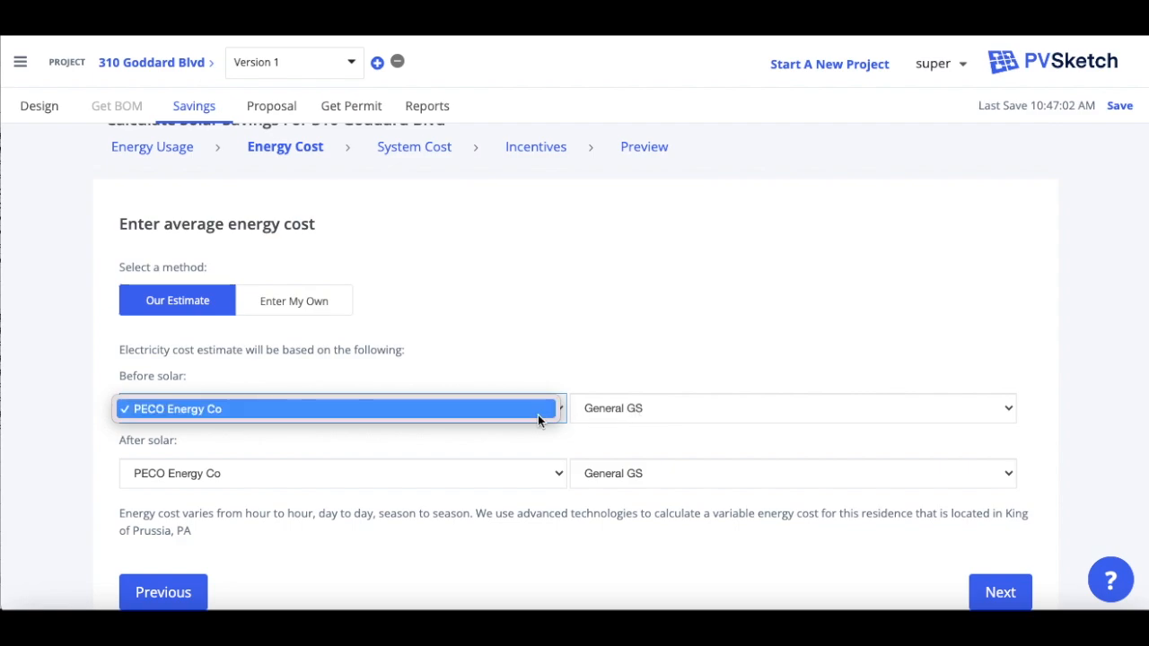
pyautogui.click(539, 415)
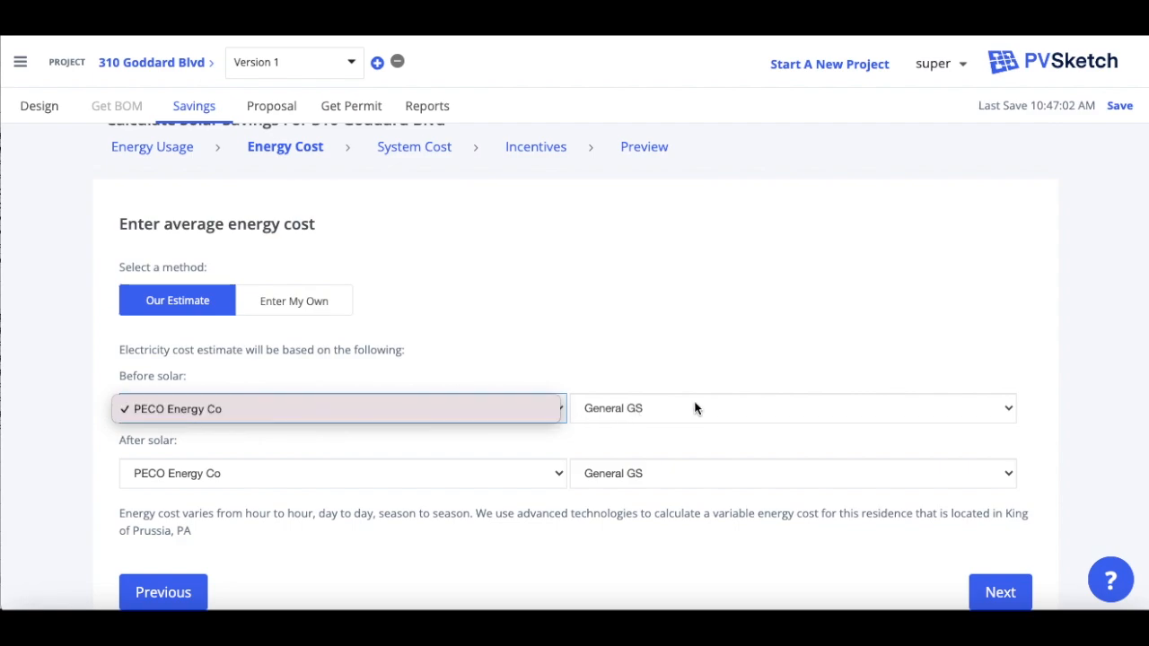
pyautogui.click(694, 413)
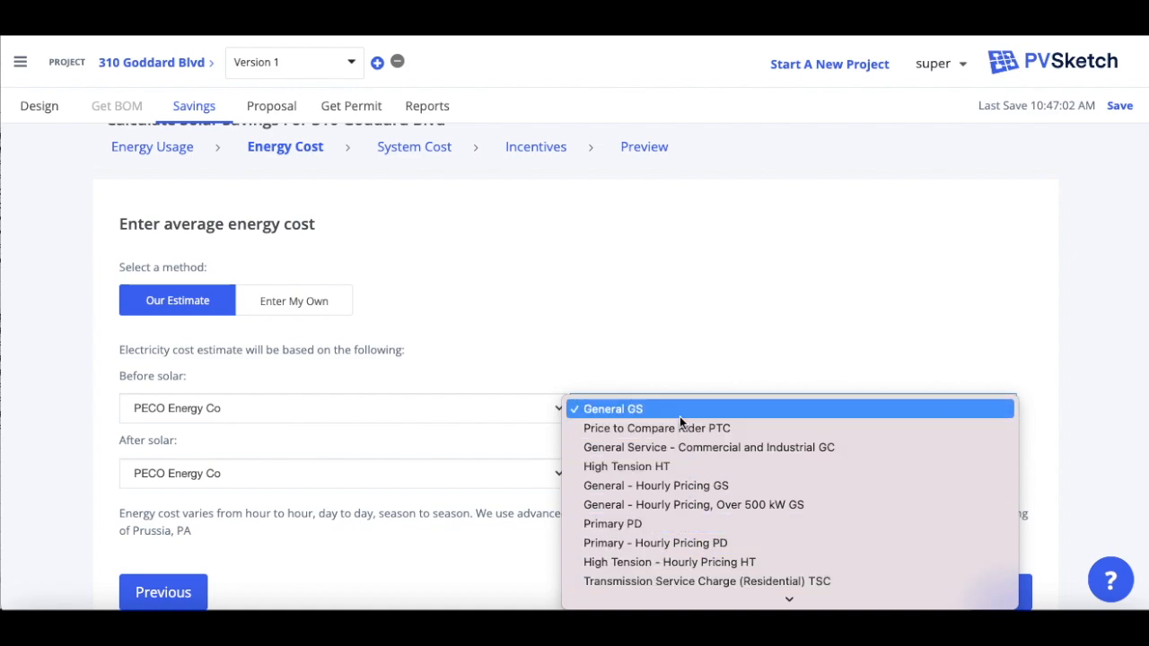
pyautogui.click(681, 357)
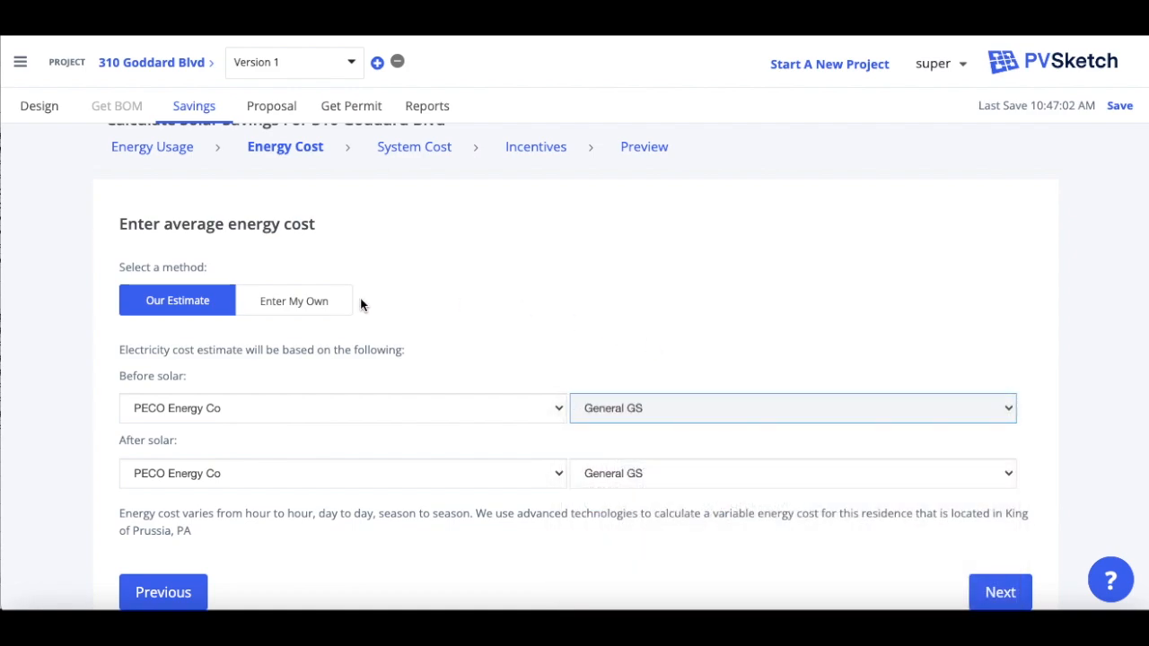
# - Check the Enter My Own cost method, return to Our Estimate, and continue to the system cost
pyautogui.click(316, 303)
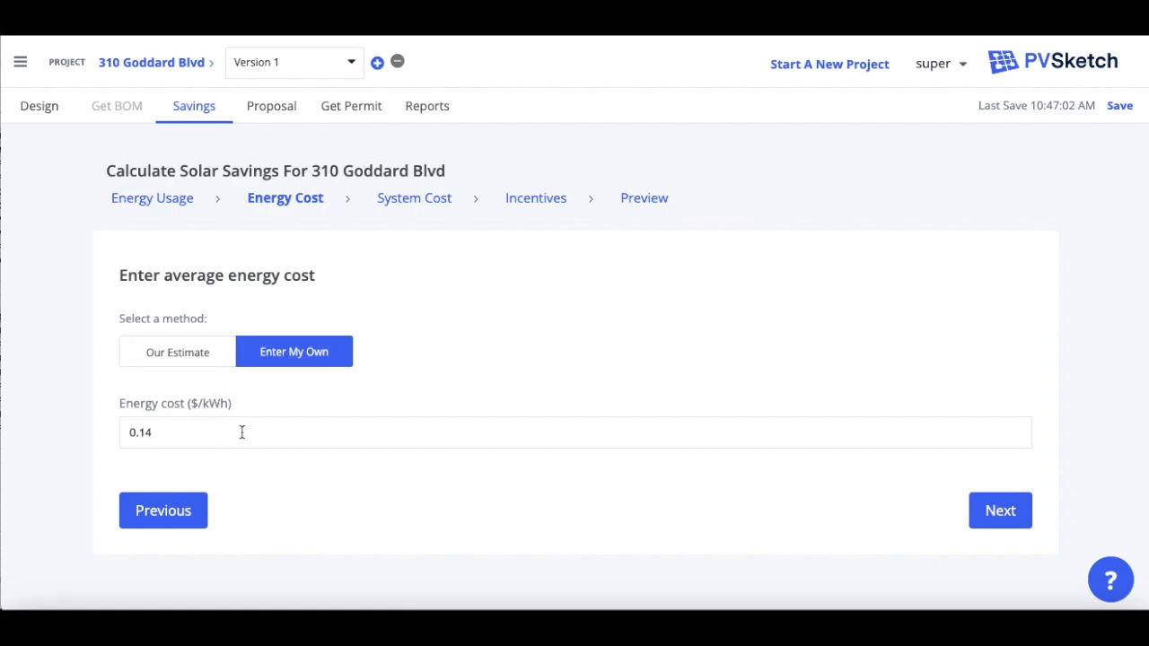
pyautogui.click(206, 358)
pyautogui.scroll(-1, 530, 431)
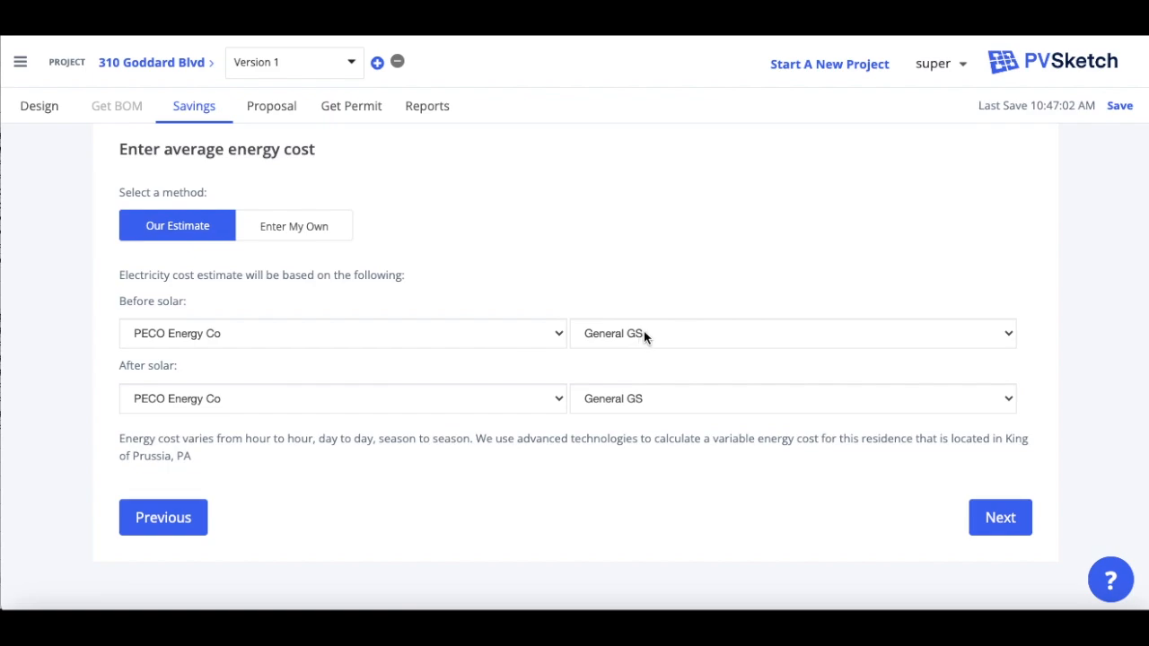
pyautogui.click(1000, 518)
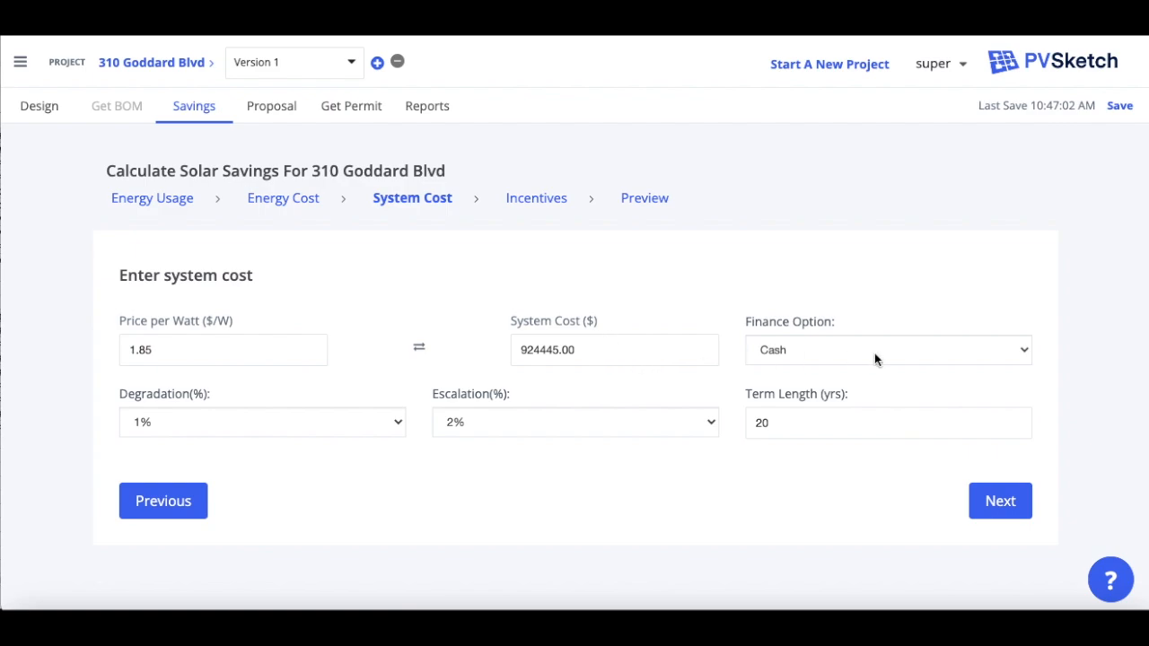
# - Try the Lease, Loan and PPA finance options for the system cost
pyautogui.click(987, 351)
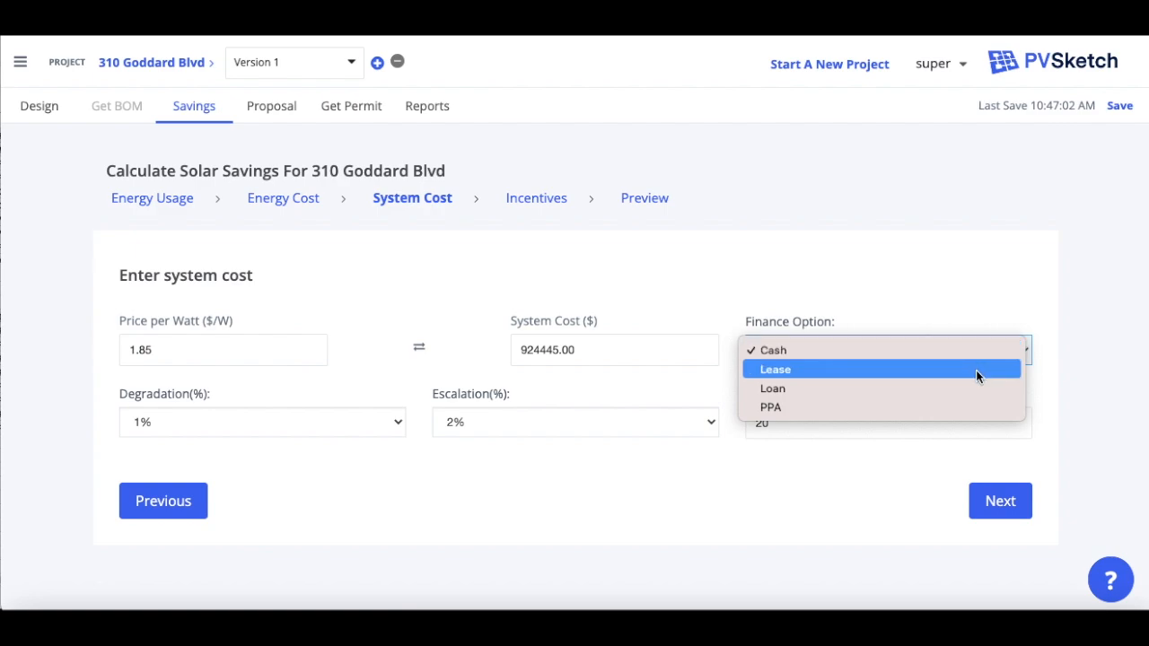
pyautogui.click(975, 369)
pyautogui.click(977, 355)
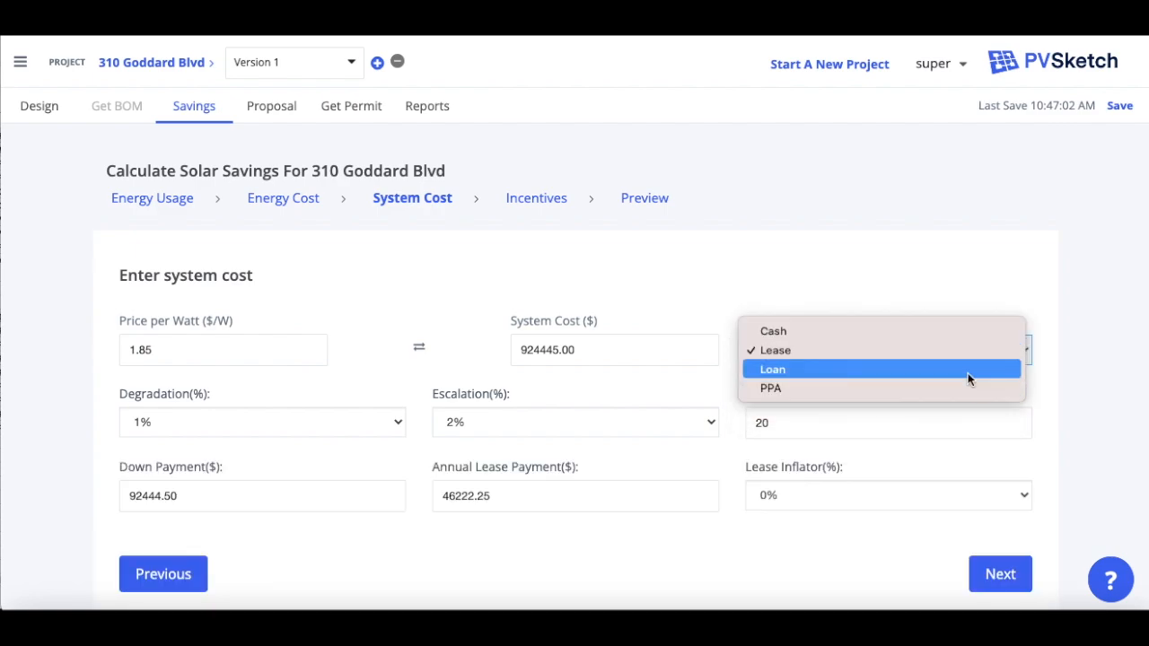
pyautogui.click(967, 371)
pyautogui.click(959, 360)
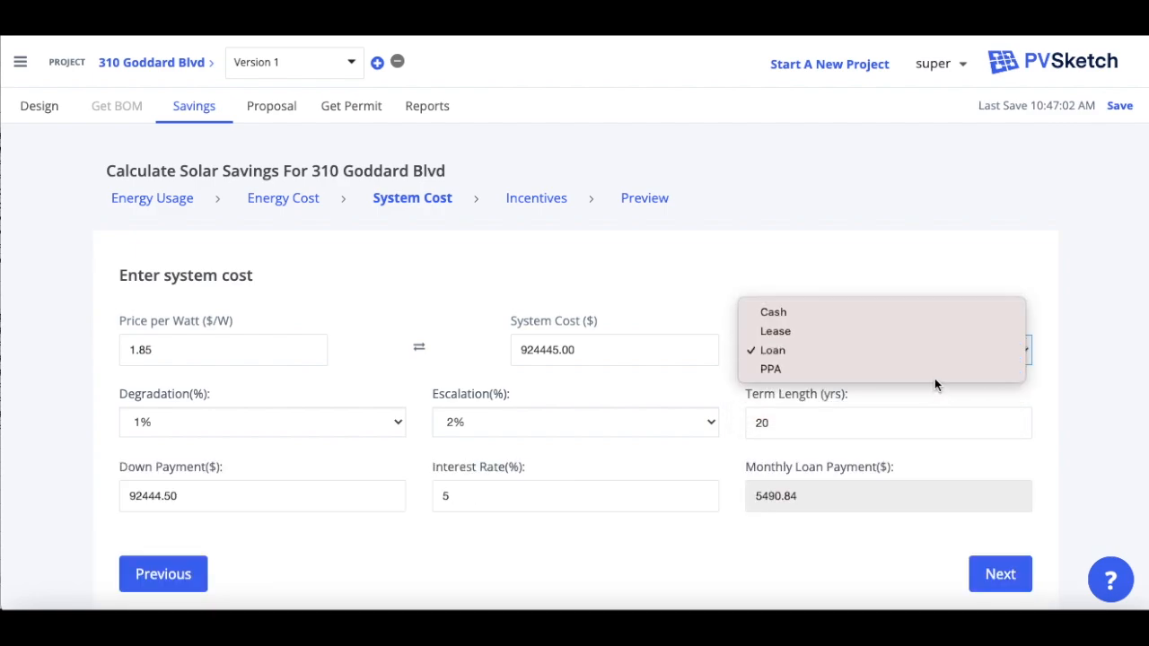
pyautogui.click(934, 377)
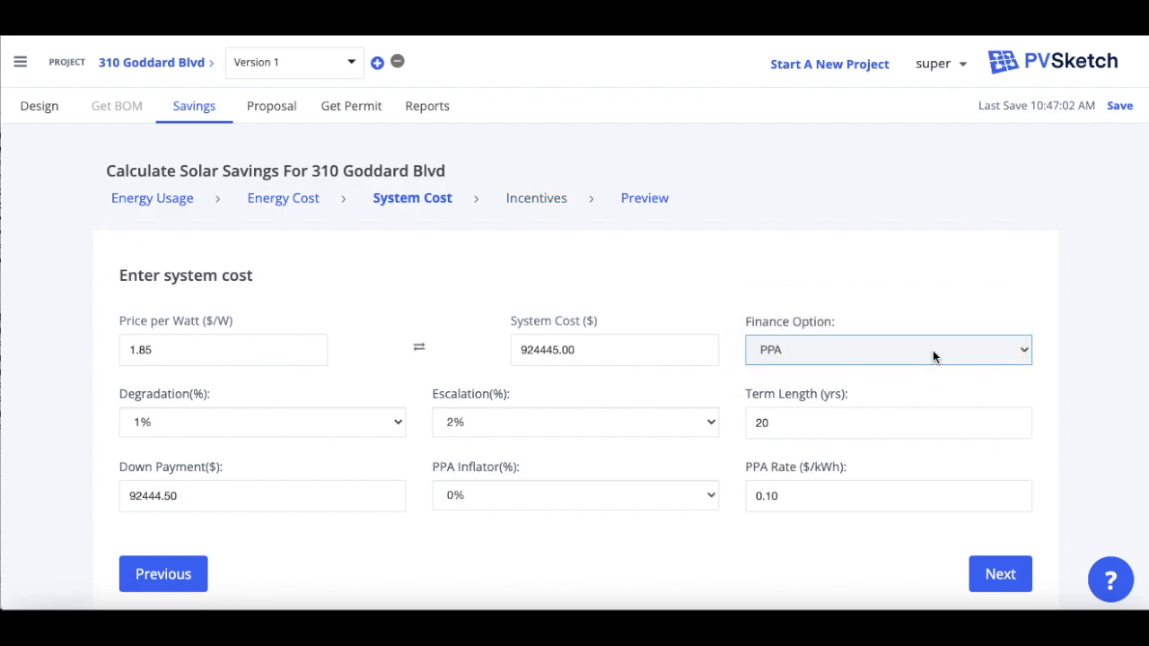
# - Set the finance option back to Cash and continue to the incentives
pyautogui.click(932, 356)
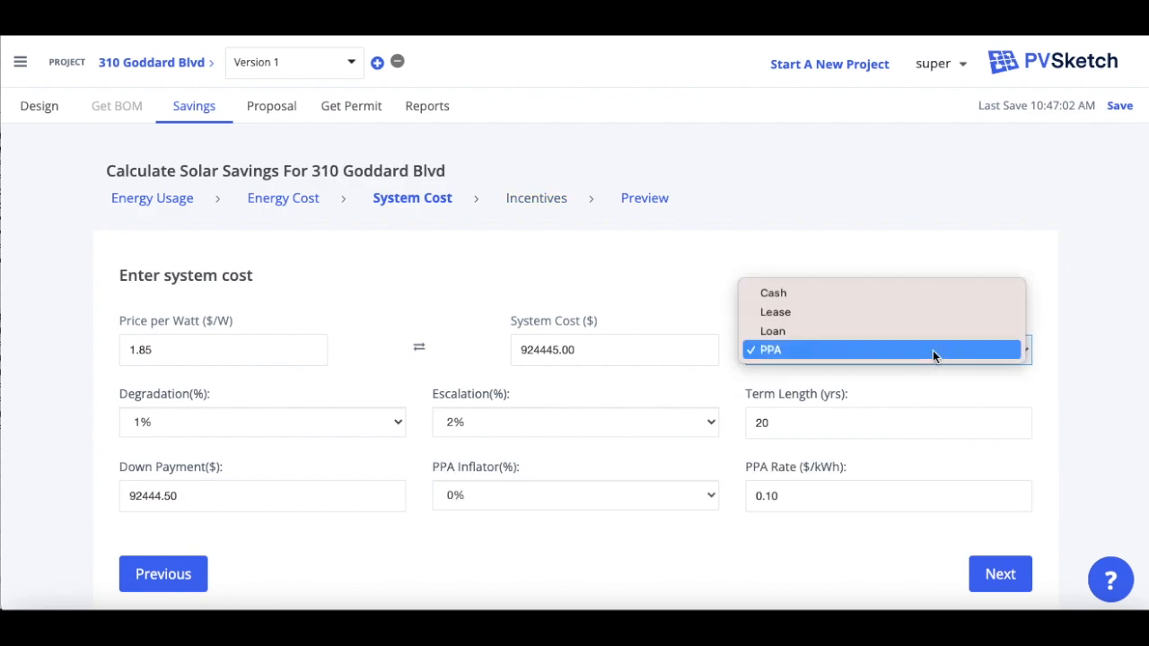
pyautogui.click(919, 293)
pyautogui.click(1003, 507)
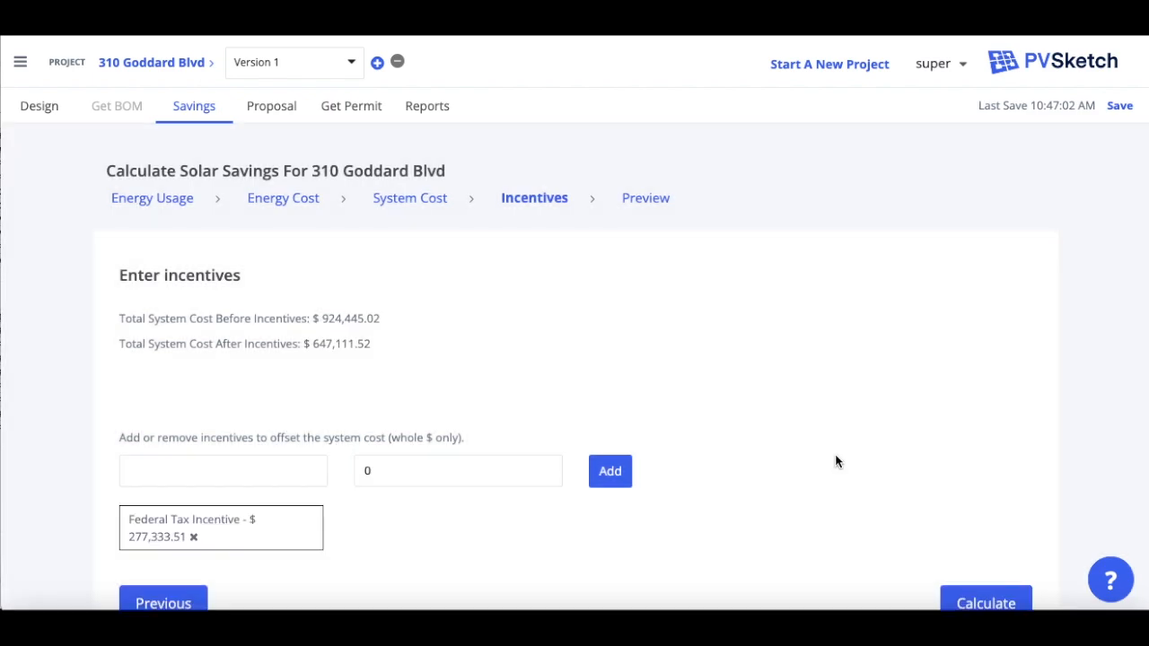
# - Add an incentive named "state incentives" worth $10000 and calculate the solar savings
pyautogui.scroll(-1, 835, 461)
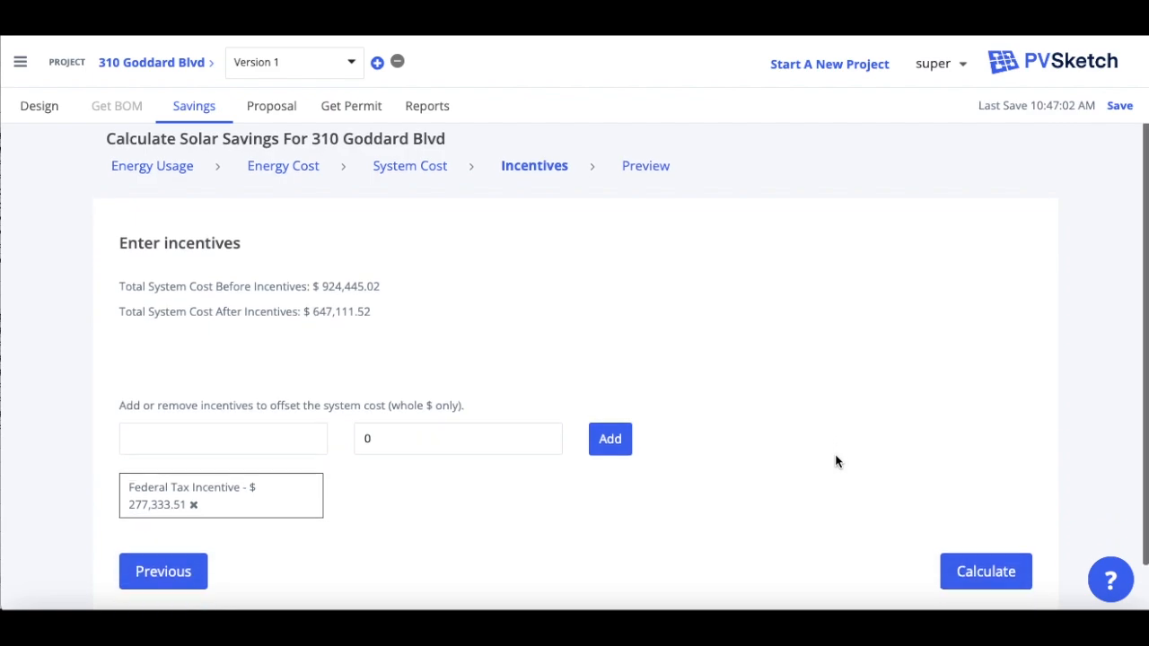
pyautogui.click(225, 435)
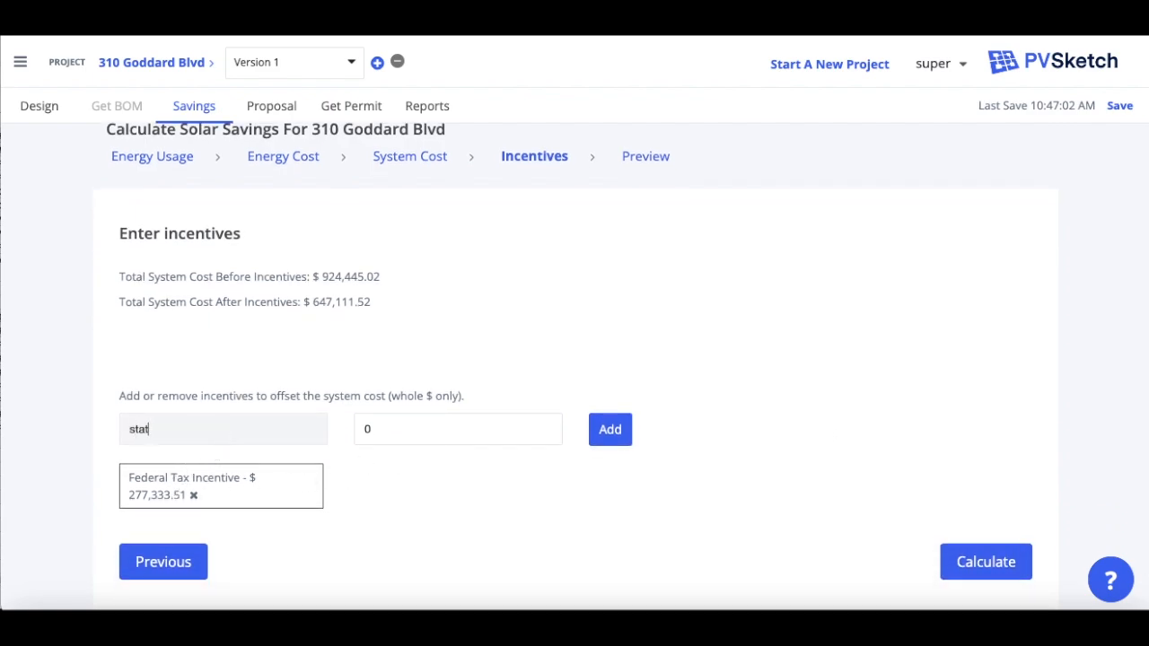
pyautogui.write('state incentives')
pyautogui.click(401, 431)
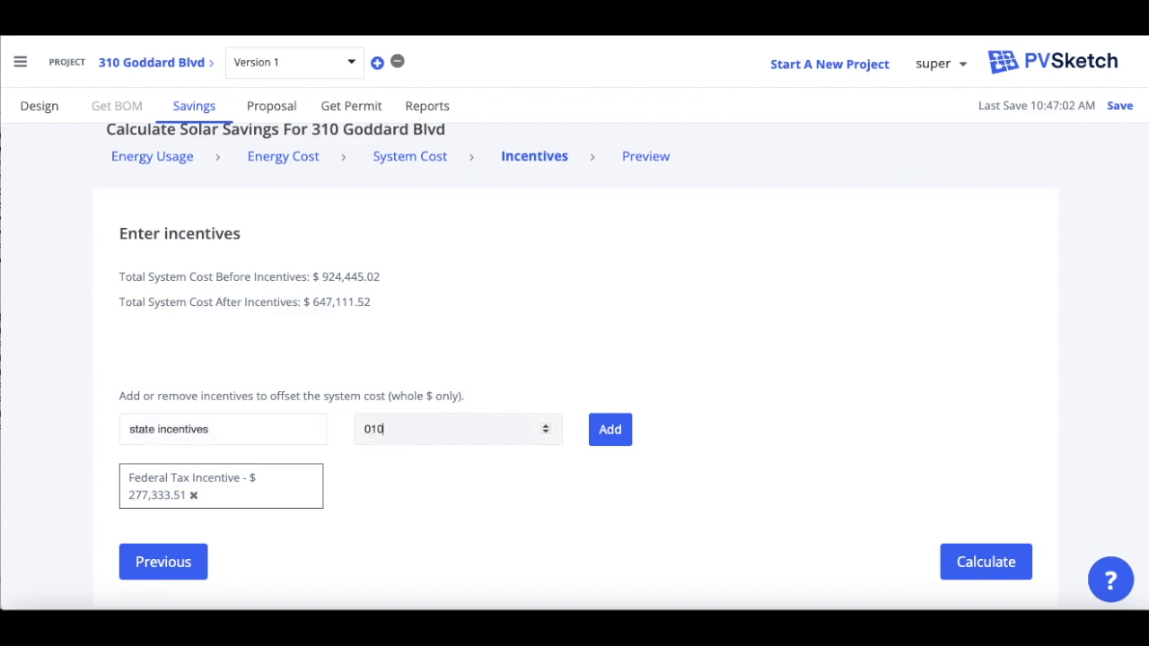
pyautogui.write('10000')
pyautogui.click(387, 468)
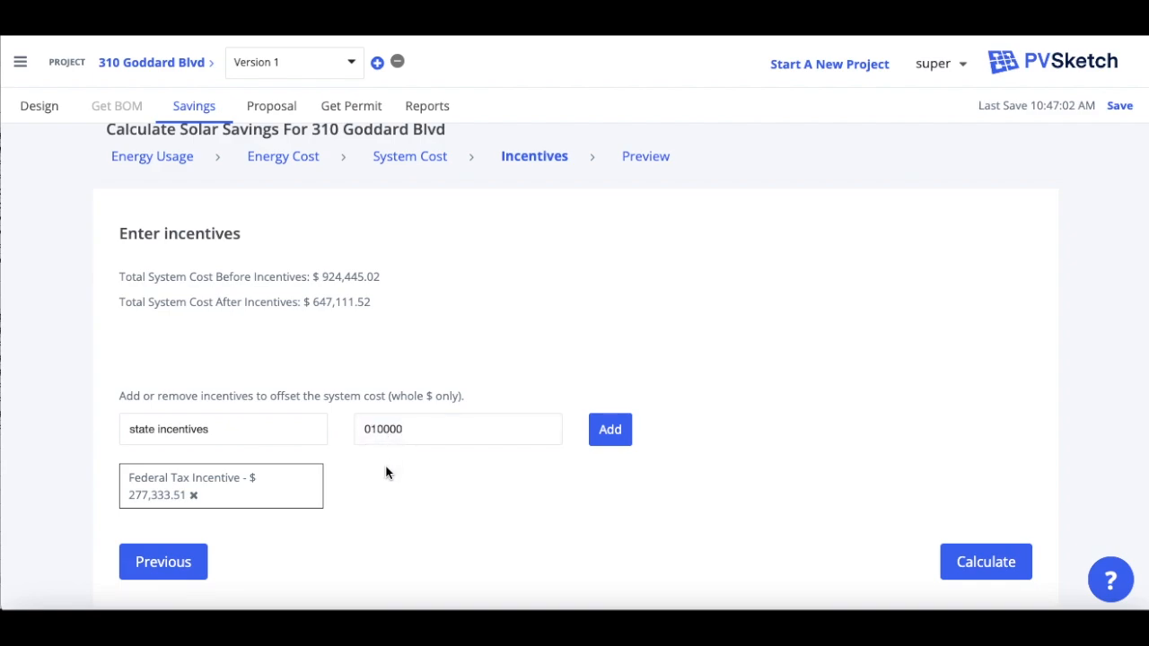
pyautogui.click(617, 431)
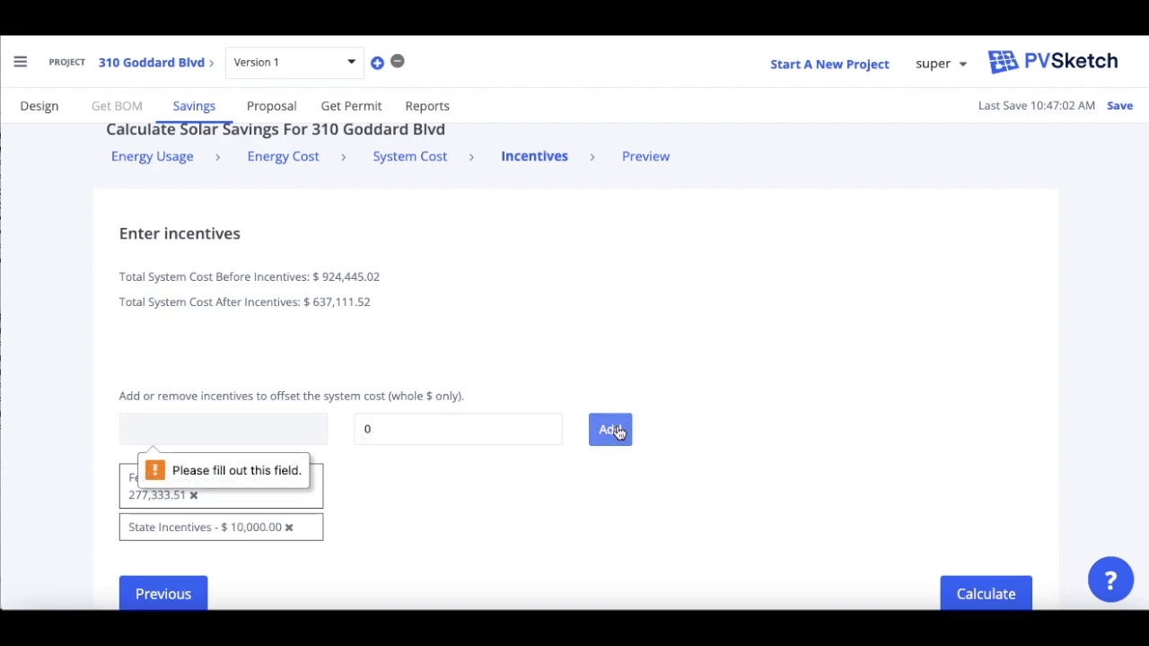
pyautogui.click(977, 592)
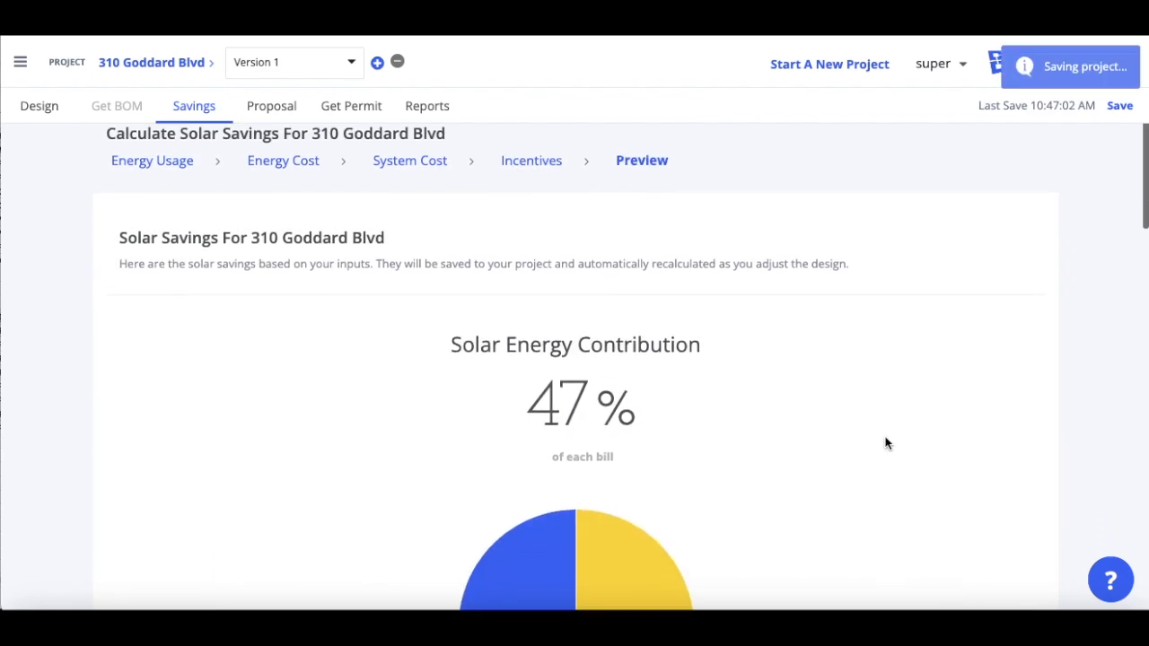
# - Review the solar contribution, savings over time and system cost, and download the savings report to Excel
pyautogui.scroll(-3, 885, 444)
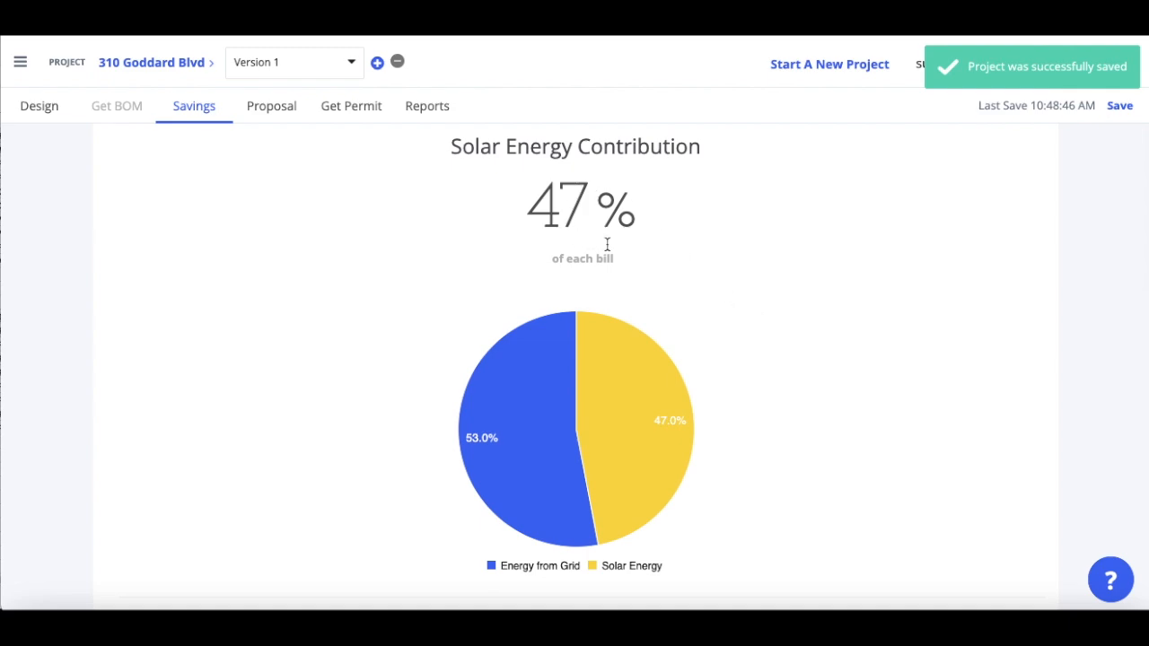
pyautogui.scroll(-6, 671, 236)
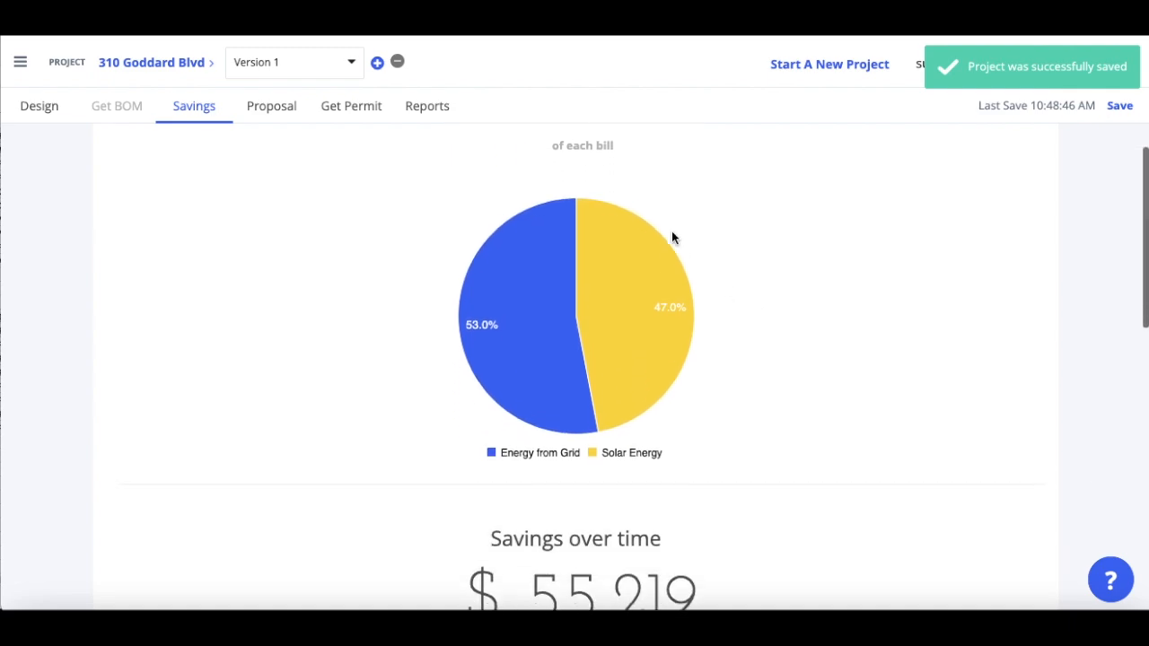
pyautogui.scroll(-1, 671, 237)
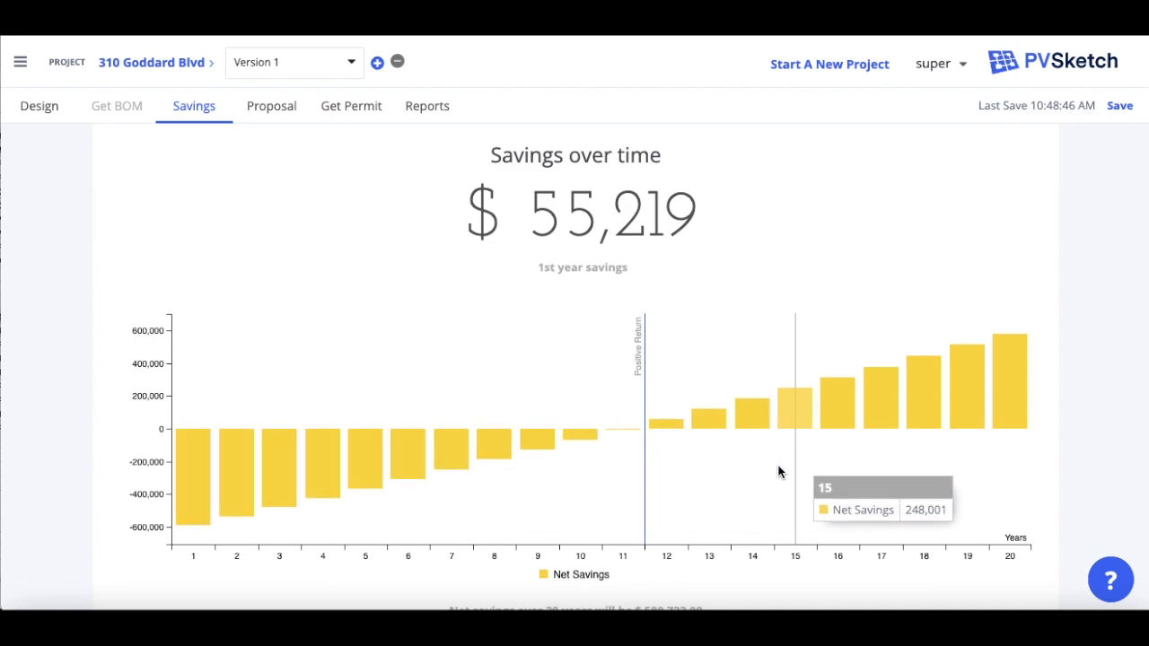
pyautogui.scroll(-3, 777, 470)
pyautogui.scroll(-3, 778, 471)
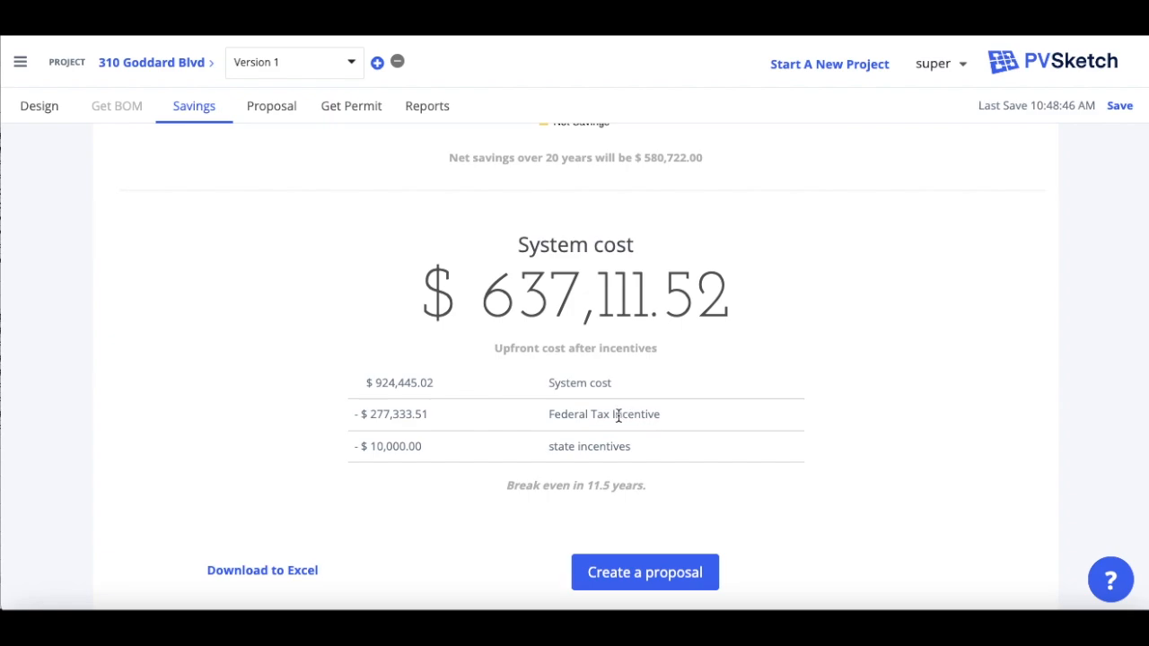
pyautogui.click(287, 569)
pyautogui.scroll(-1, 305, 547)
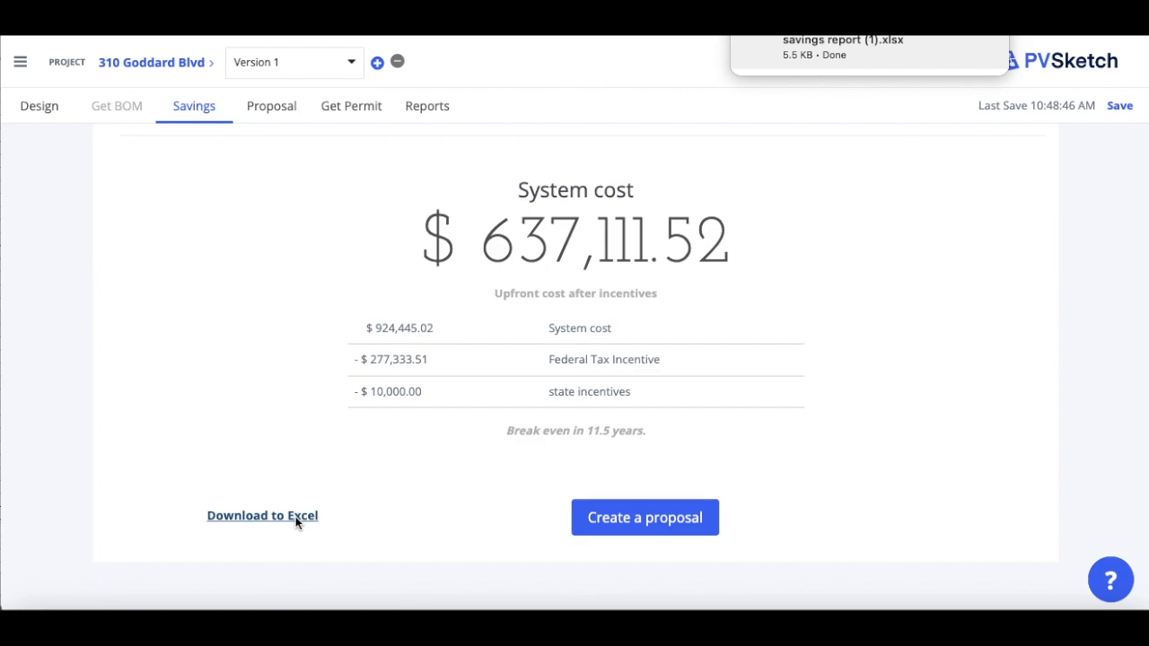
# - Examine the annual and monthly savings in the downloaded Excel report, close it, and return to the system cost summary in PVSketch
pyautogui.scroll(6, 396, 484)
pyautogui.scroll(5, 397, 489)
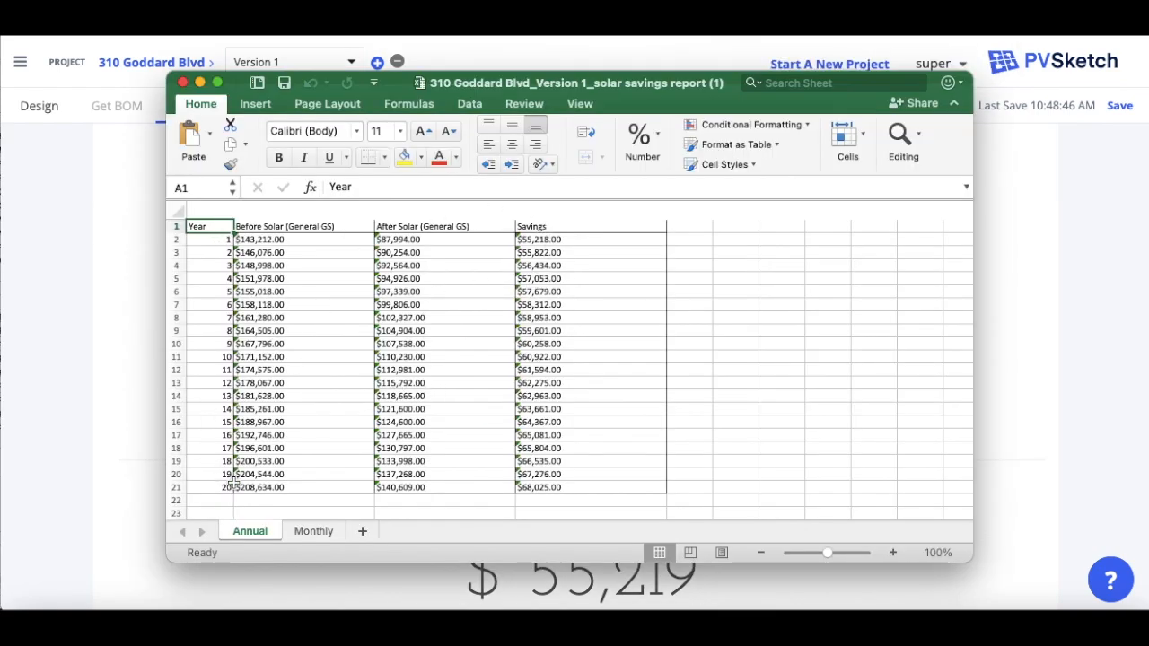
pyautogui.click(307, 530)
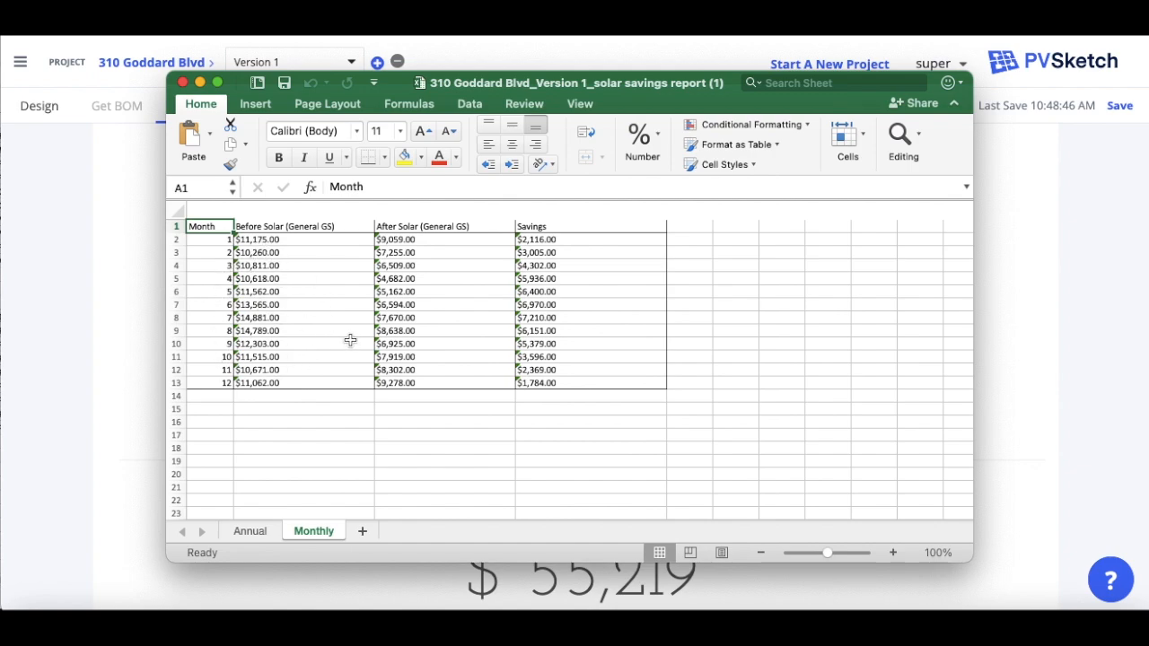
pyautogui.click(183, 83)
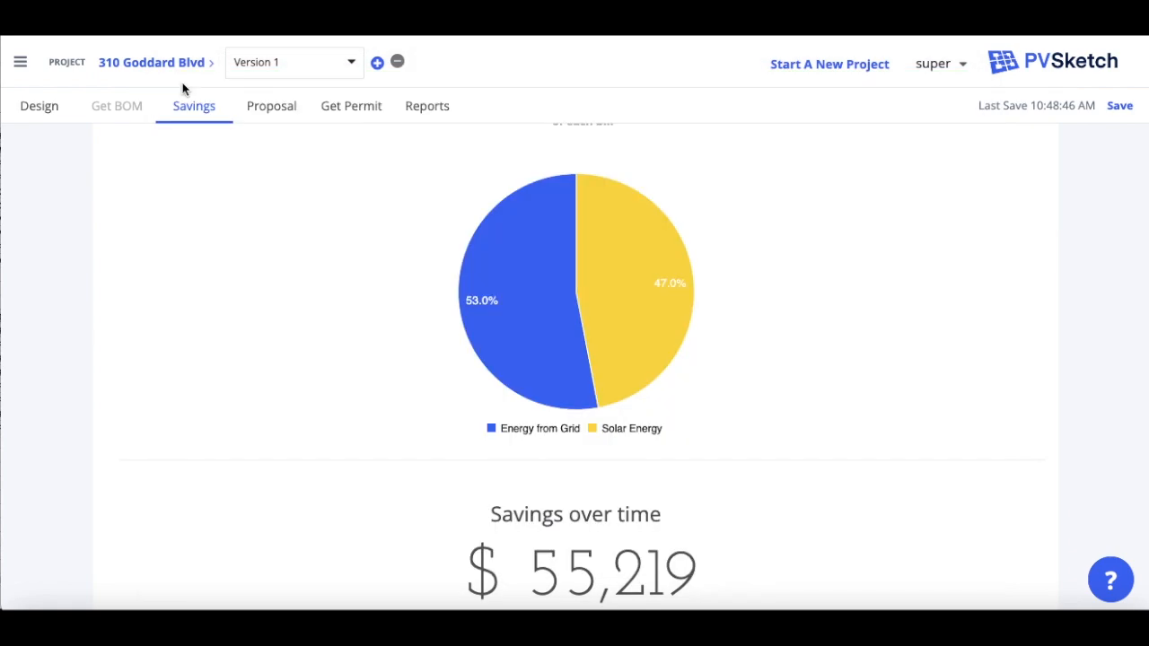
pyautogui.scroll(-10, 553, 327)
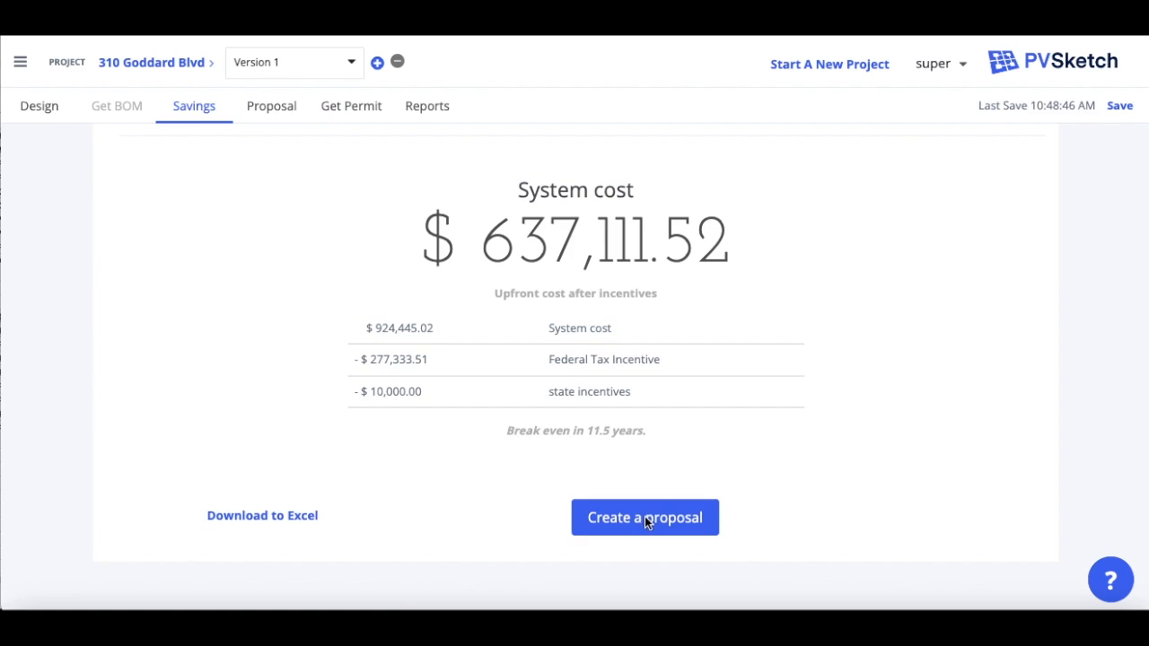
# - Start the sales proposal for Version 1 and enter "owner" as the building host's name
pyautogui.click(277, 110)
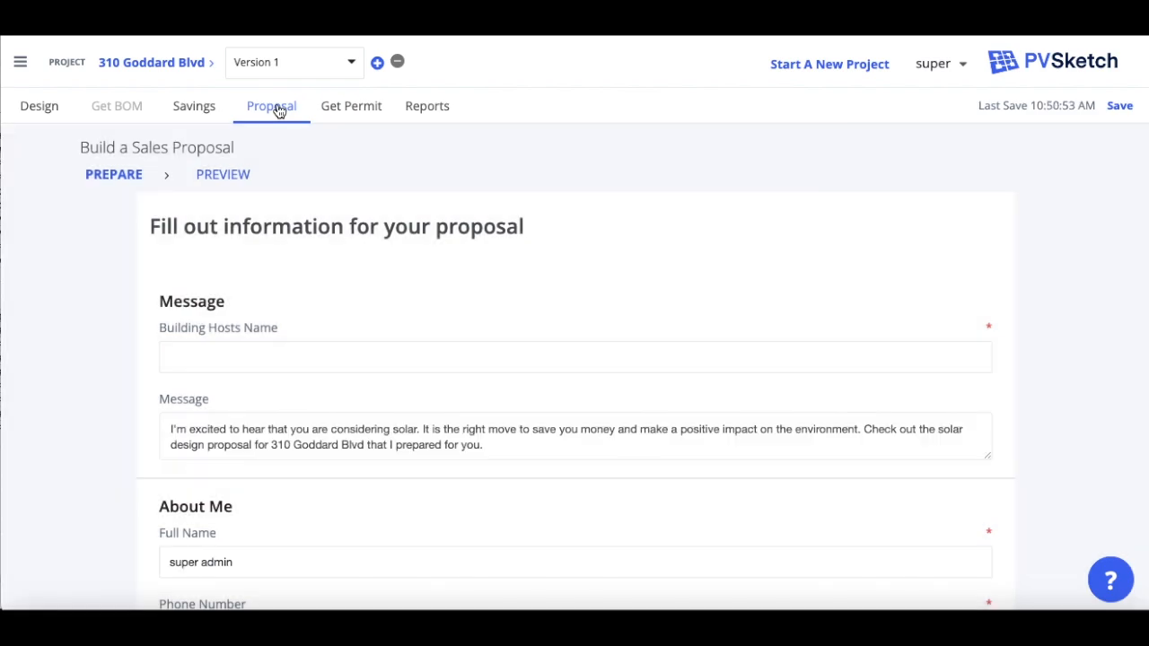
pyautogui.scroll(-1, 446, 346)
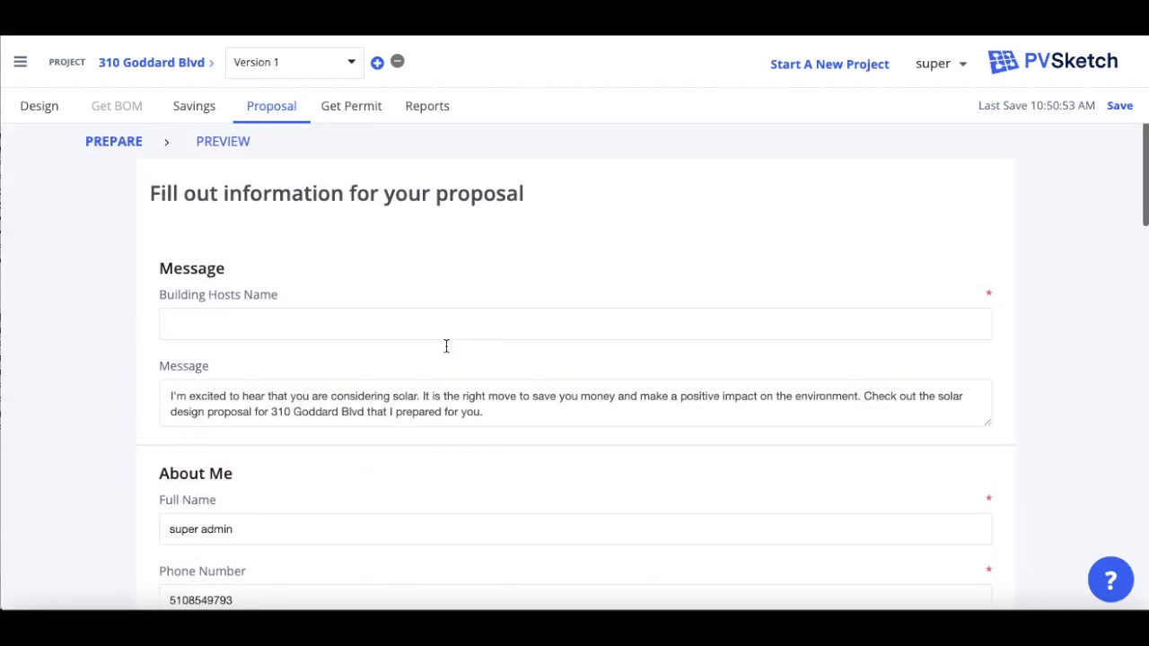
pyautogui.click(472, 269)
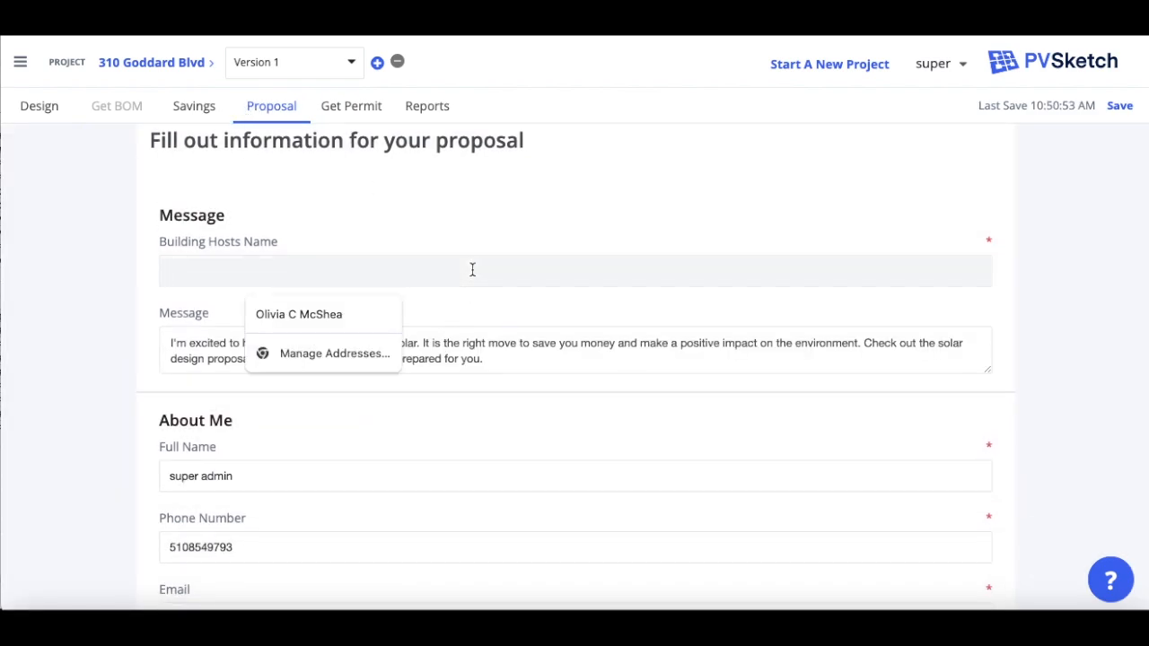
pyautogui.write('owner')
pyautogui.click(642, 226)
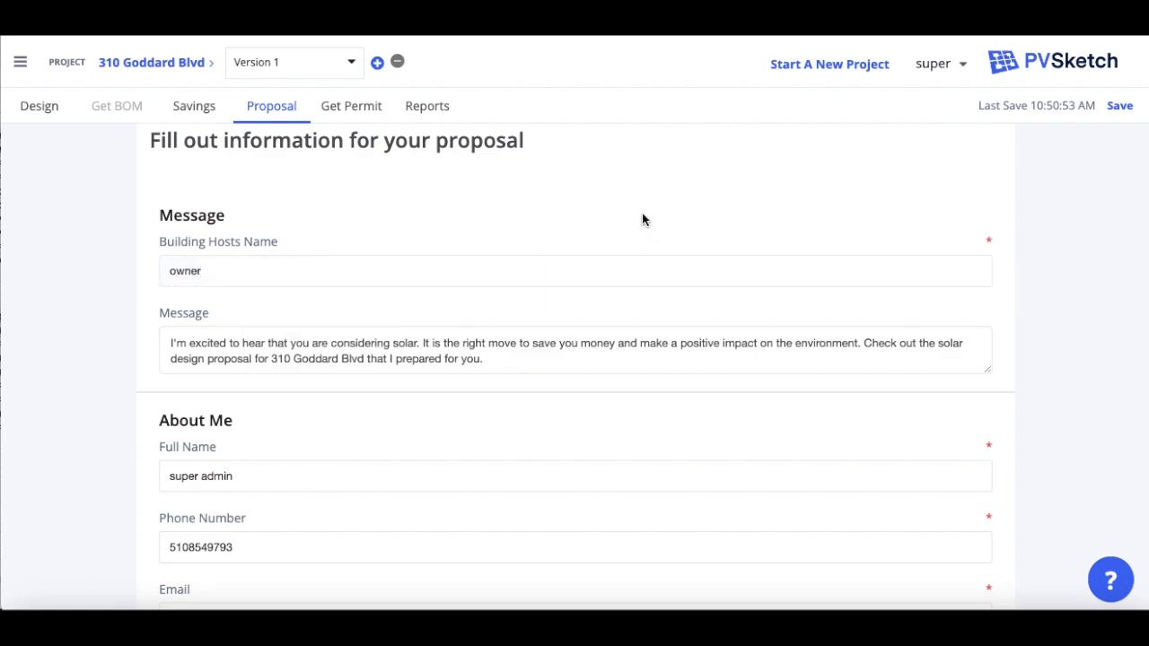
pyautogui.click(957, 64)
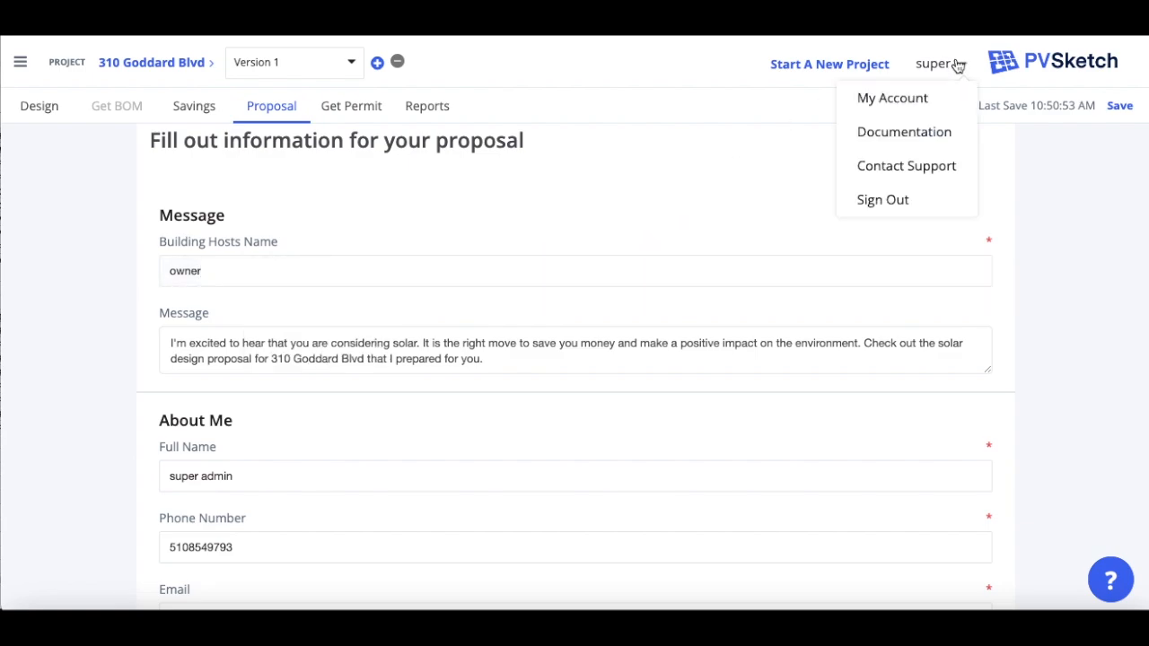
pyautogui.click(674, 195)
# - Replace the company logo in the proposal information with the downloaded file "logo here.png"
pyautogui.scroll(-1, 650, 233)
pyautogui.scroll(-5, 650, 231)
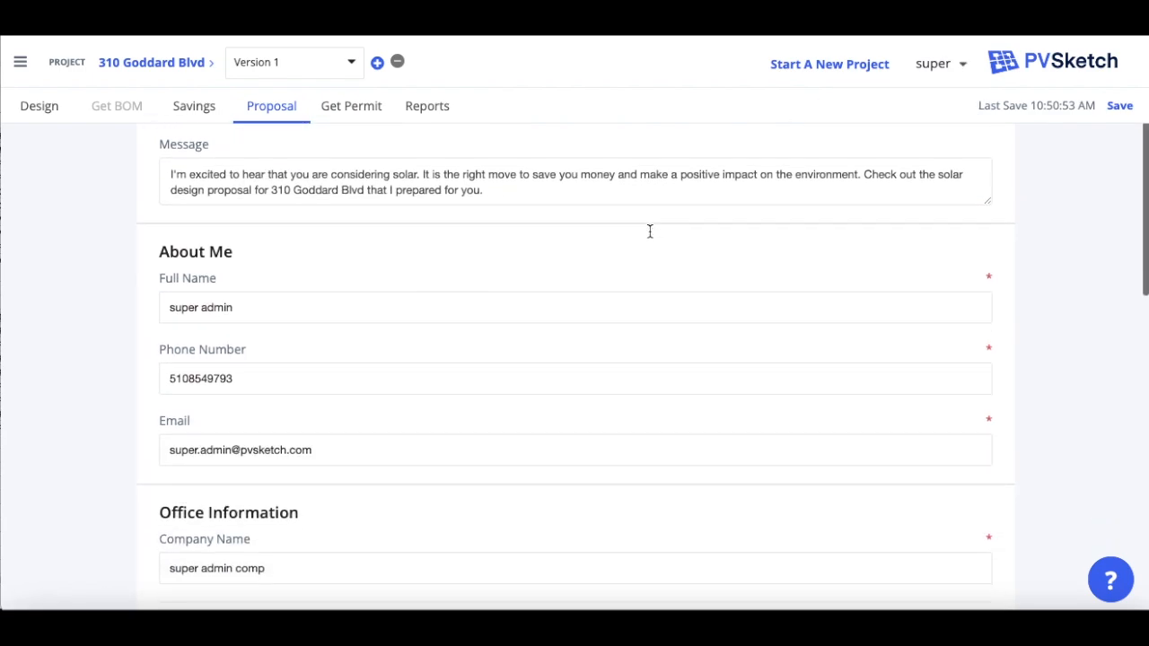
pyautogui.scroll(-3, 650, 232)
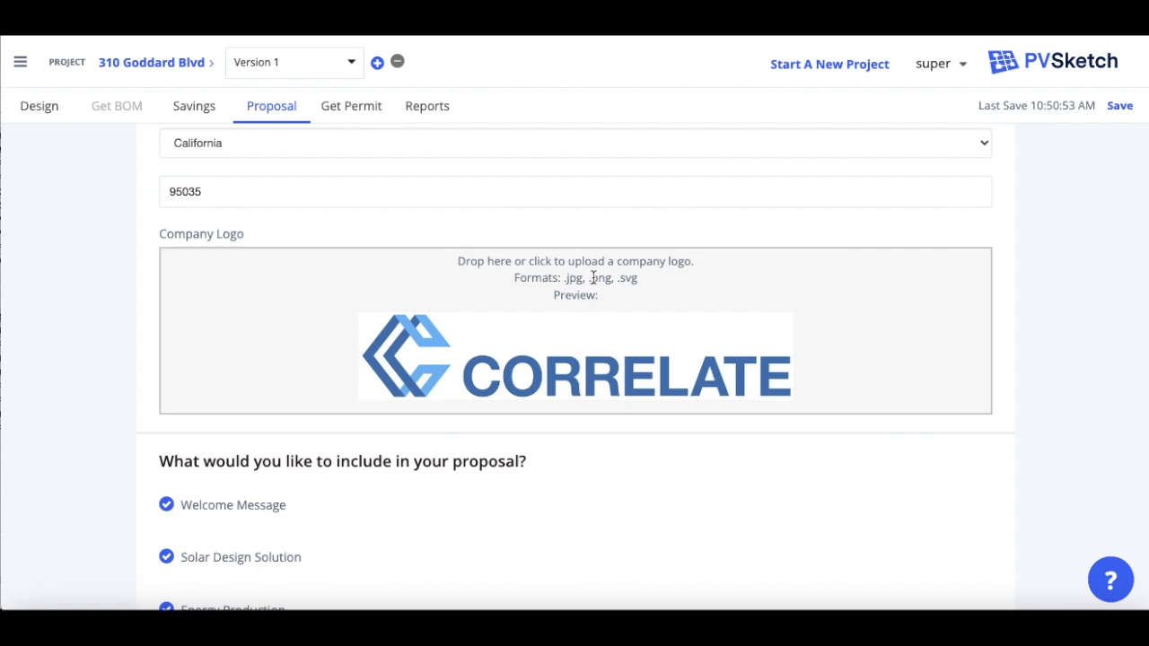
pyautogui.click(626, 330)
pyautogui.click(782, 356)
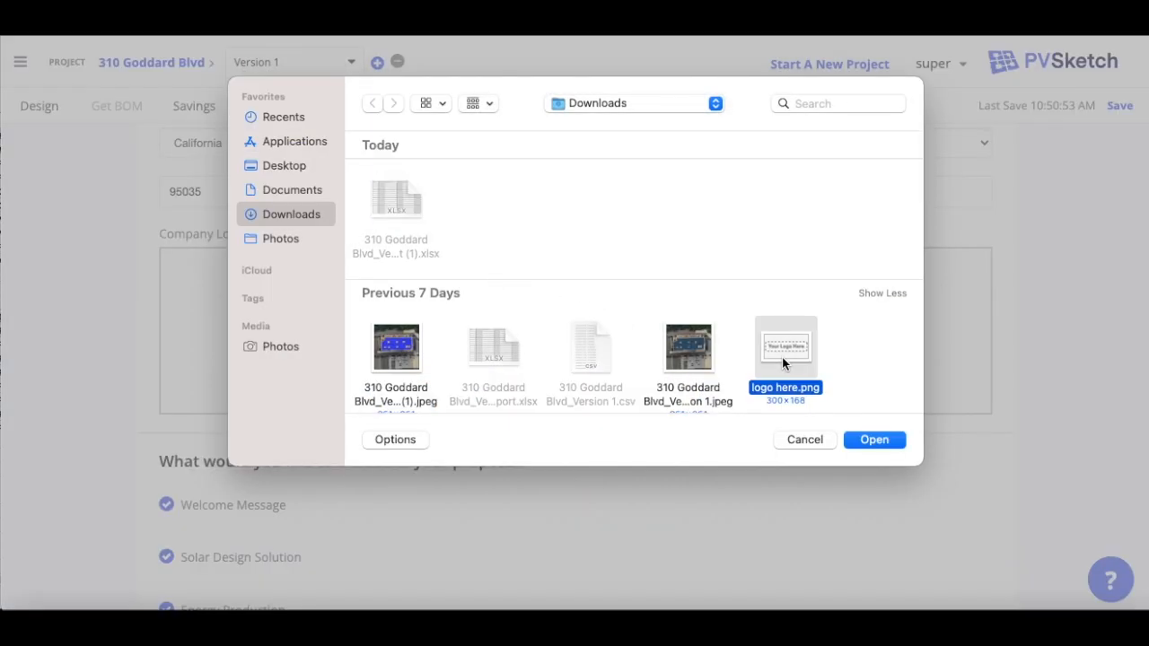
pyautogui.click(874, 439)
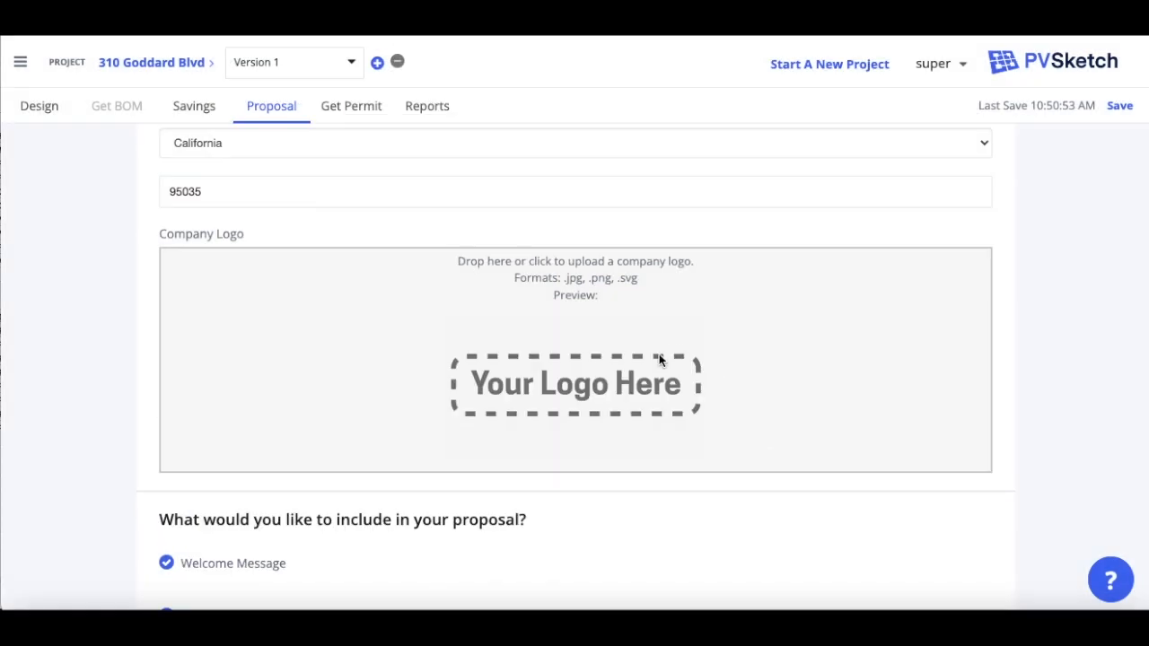
# - Keep all seven content sections, from Welcome Message to Detail Sheet, included in the proposal and preview it
pyautogui.scroll(-5, 699, 423)
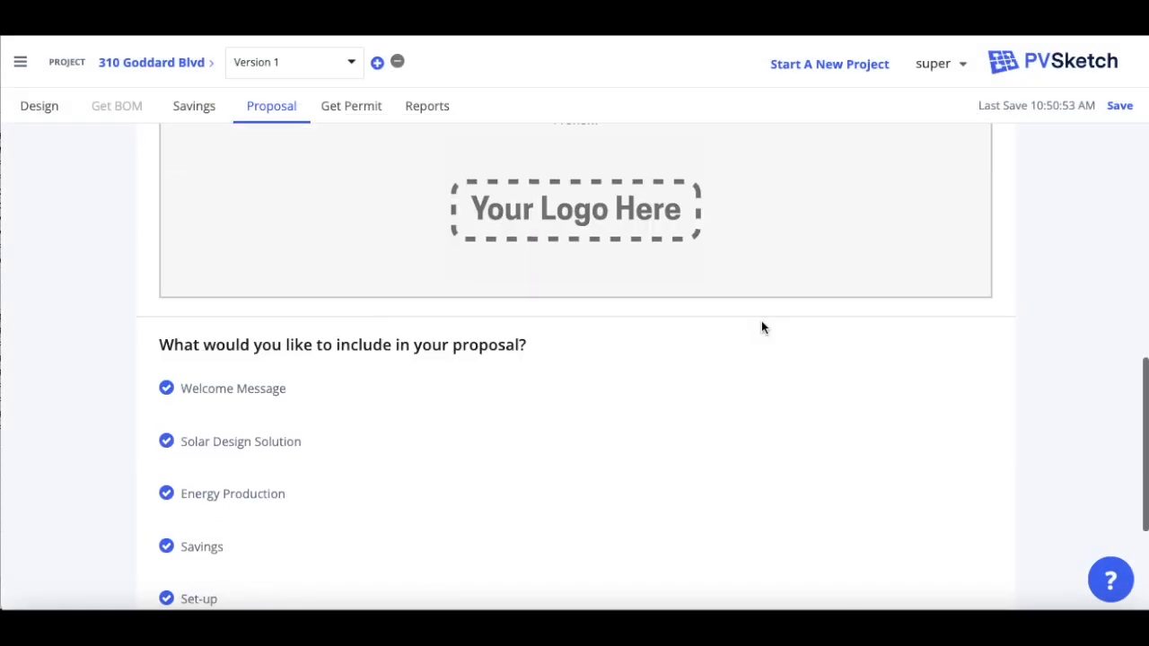
pyautogui.scroll(-1, 761, 327)
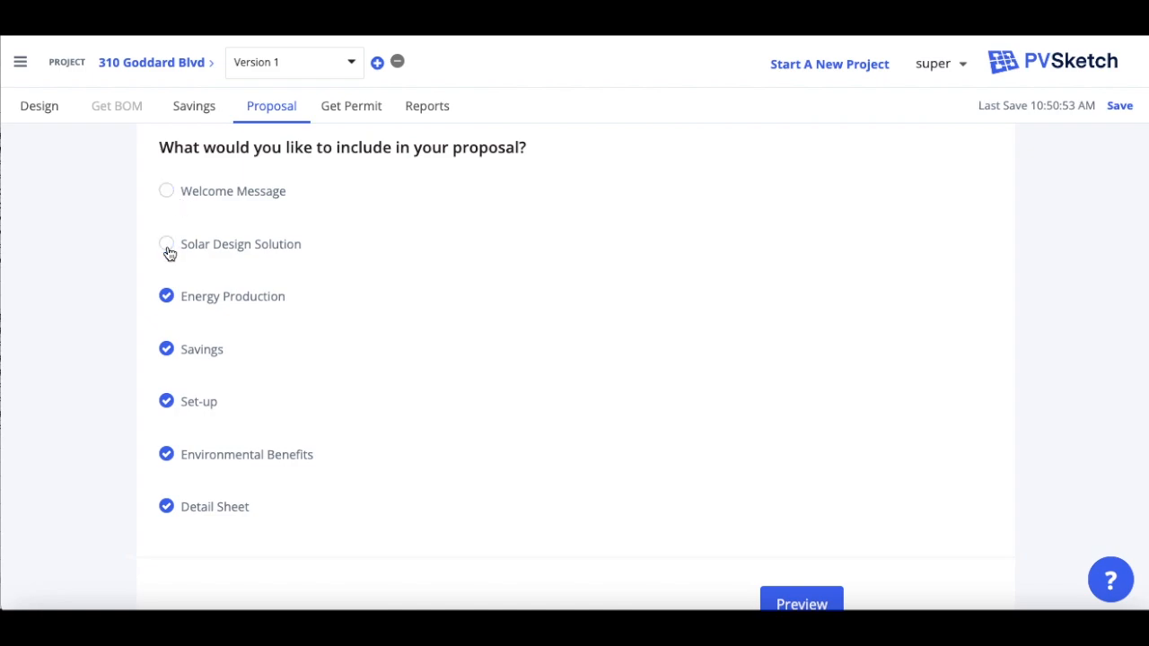
pyautogui.click(166, 295)
pyautogui.click(167, 297)
pyautogui.scroll(-1, 709, 525)
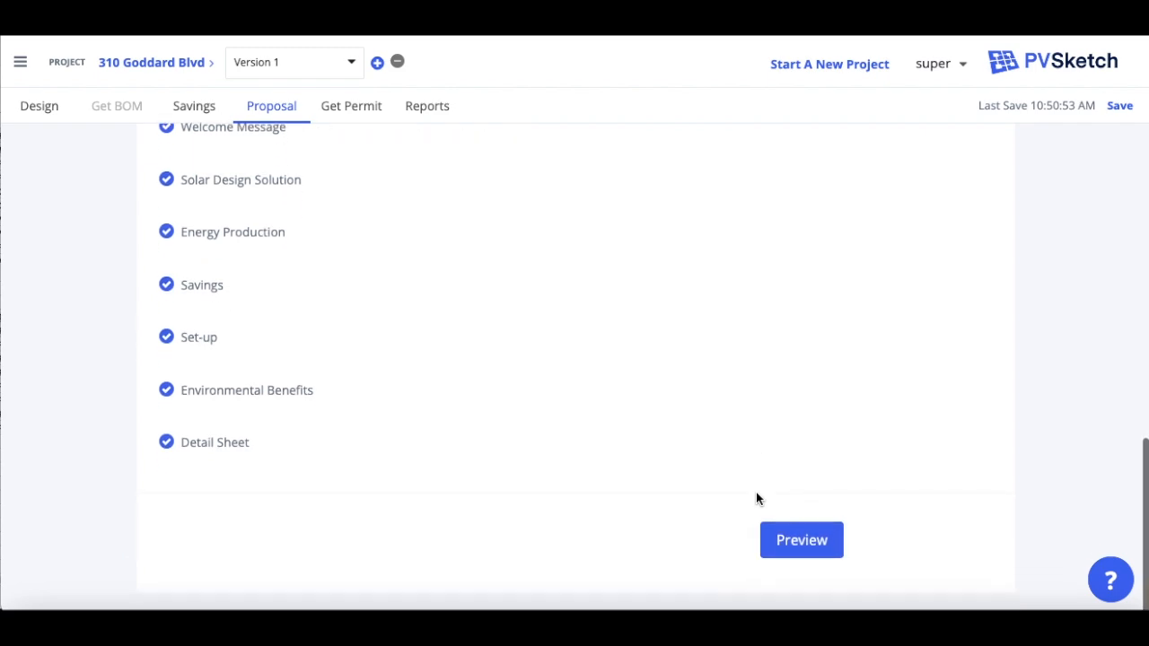
pyautogui.click(814, 540)
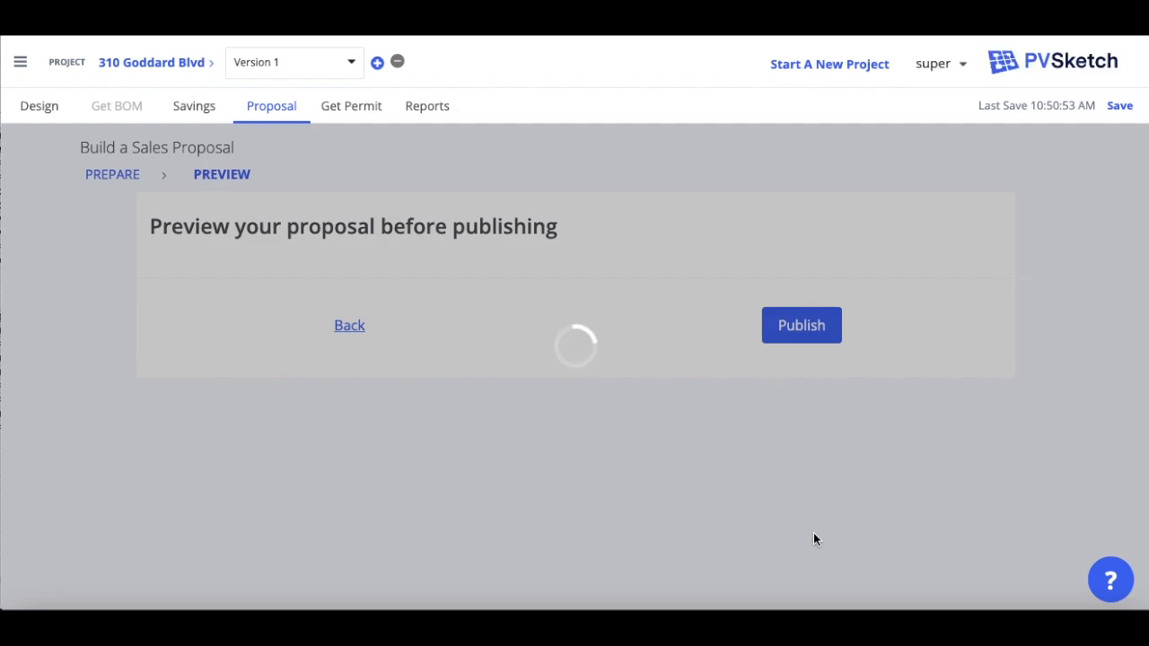
# - Review the proposal preview's welcome message, summary and solar design solution with its panel, inverter and system size figures
pyautogui.scroll(-2, 813, 534)
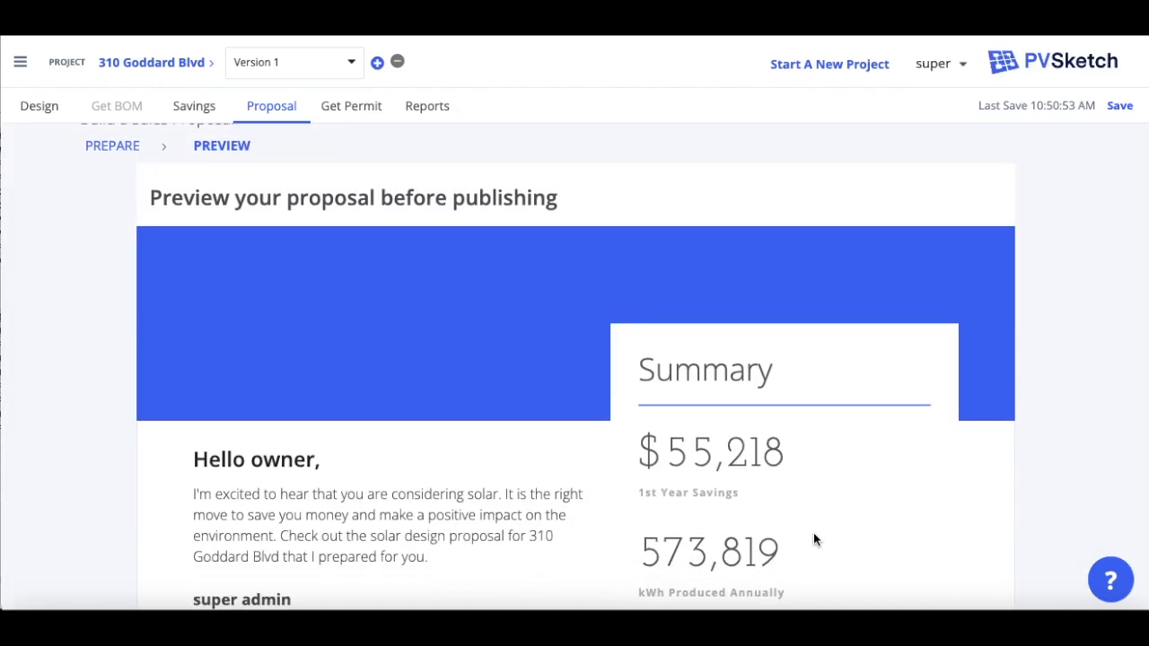
pyautogui.scroll(-3, 815, 538)
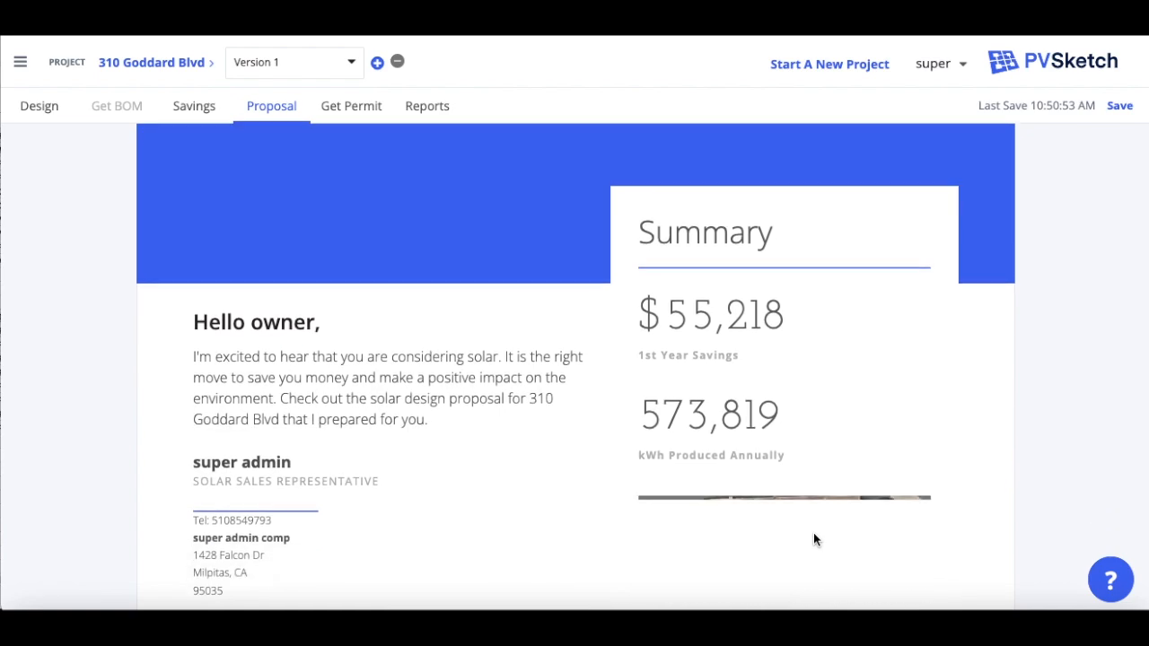
pyautogui.scroll(-1, 812, 535)
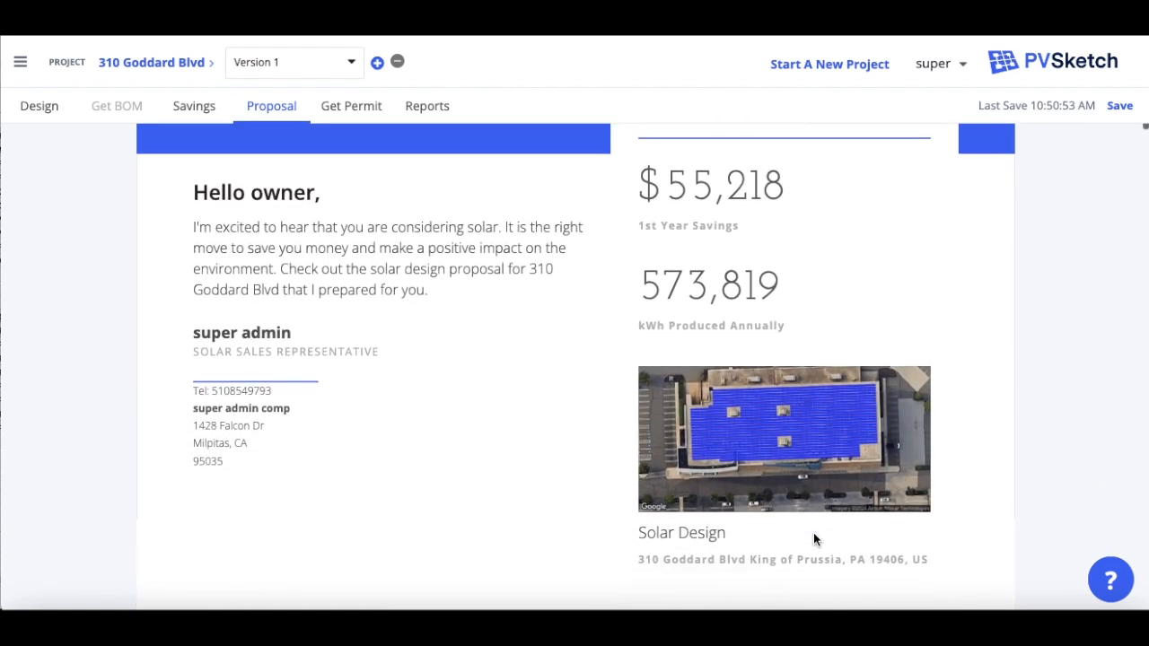
pyautogui.scroll(-6, 813, 538)
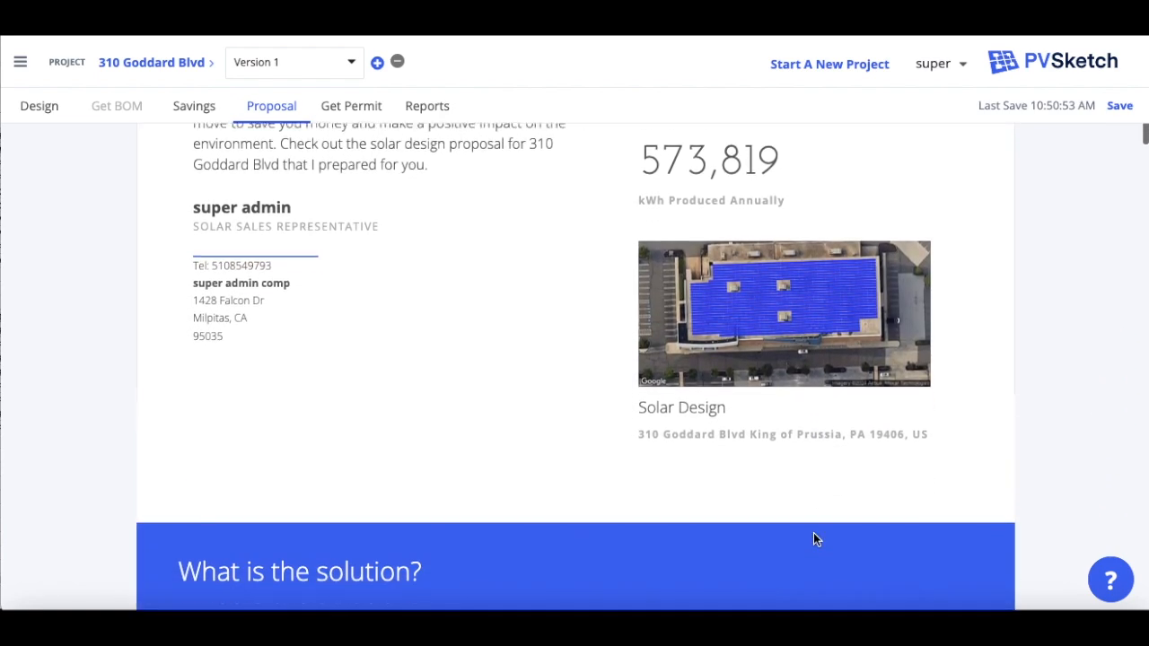
pyautogui.scroll(-5, 813, 538)
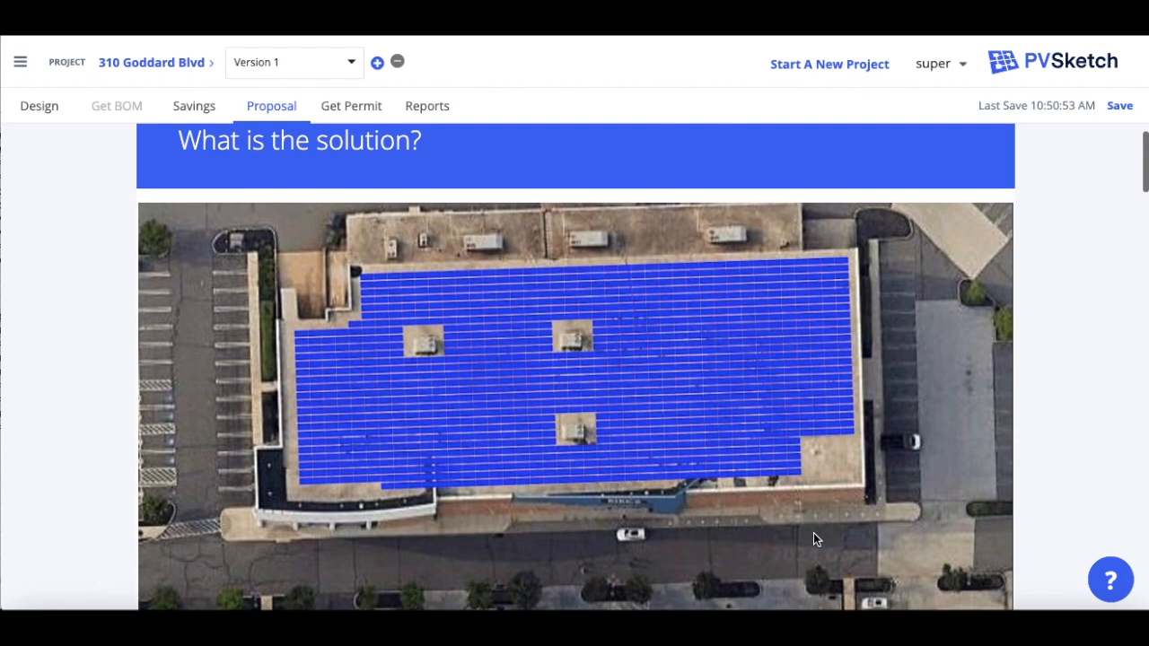
pyautogui.scroll(-3, 813, 538)
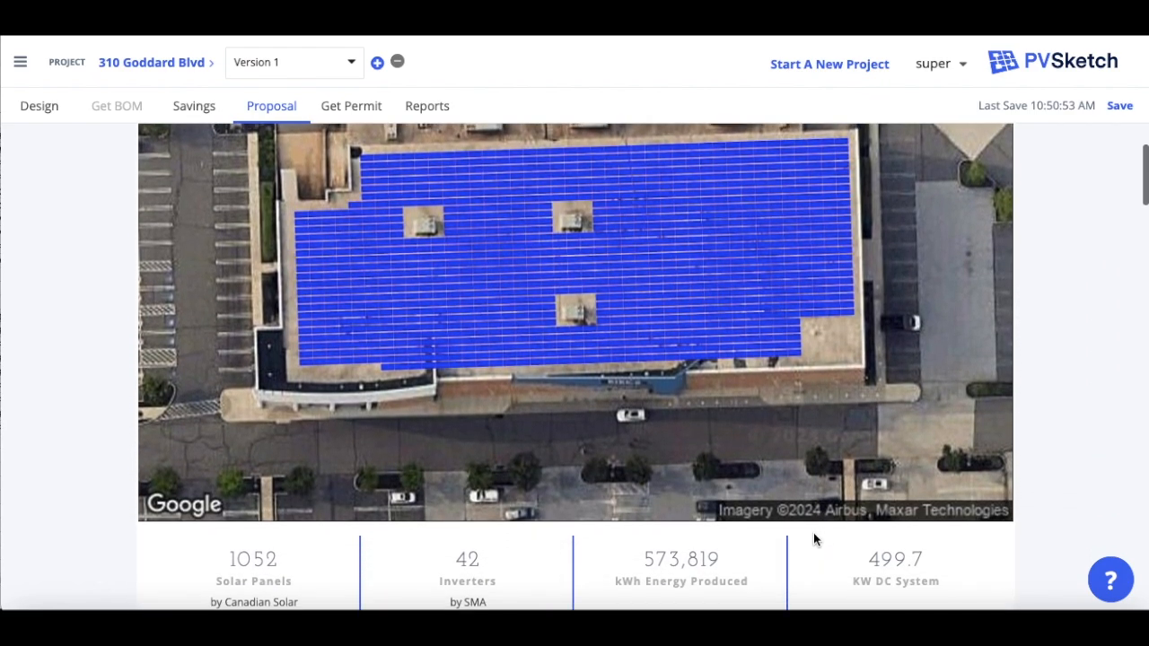
pyautogui.scroll(-1, 813, 539)
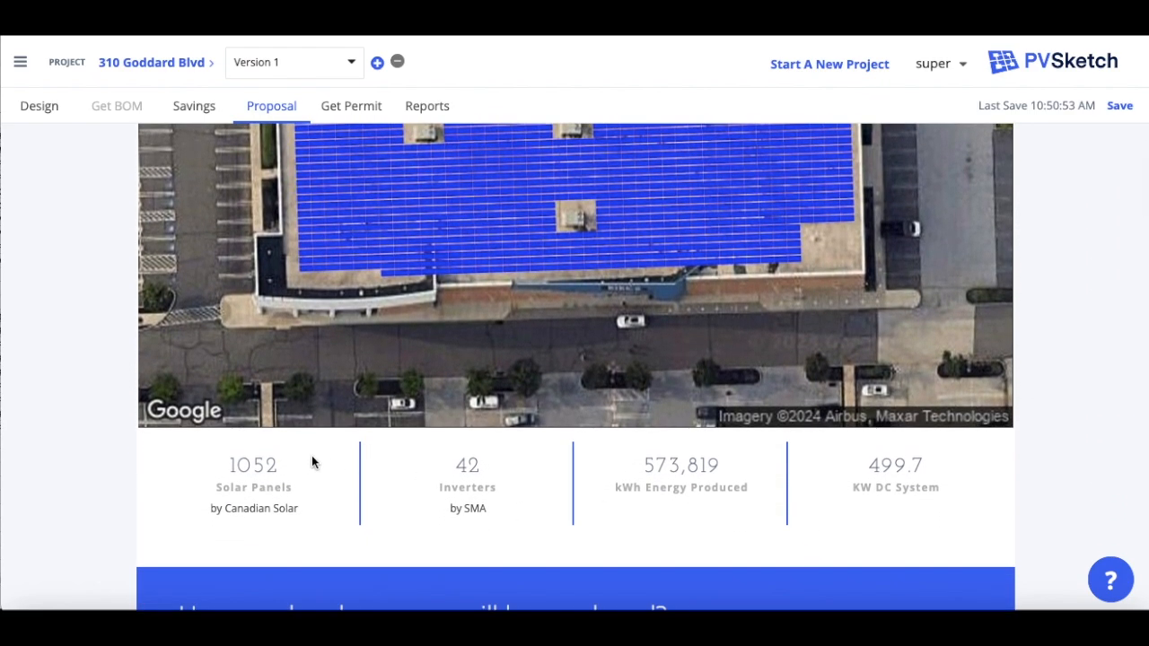
# - Examine the preview's monthly energy production chart, the solar share of energy used and the savings and payback figures
pyautogui.scroll(-2, 427, 448)
pyautogui.scroll(-8, 428, 449)
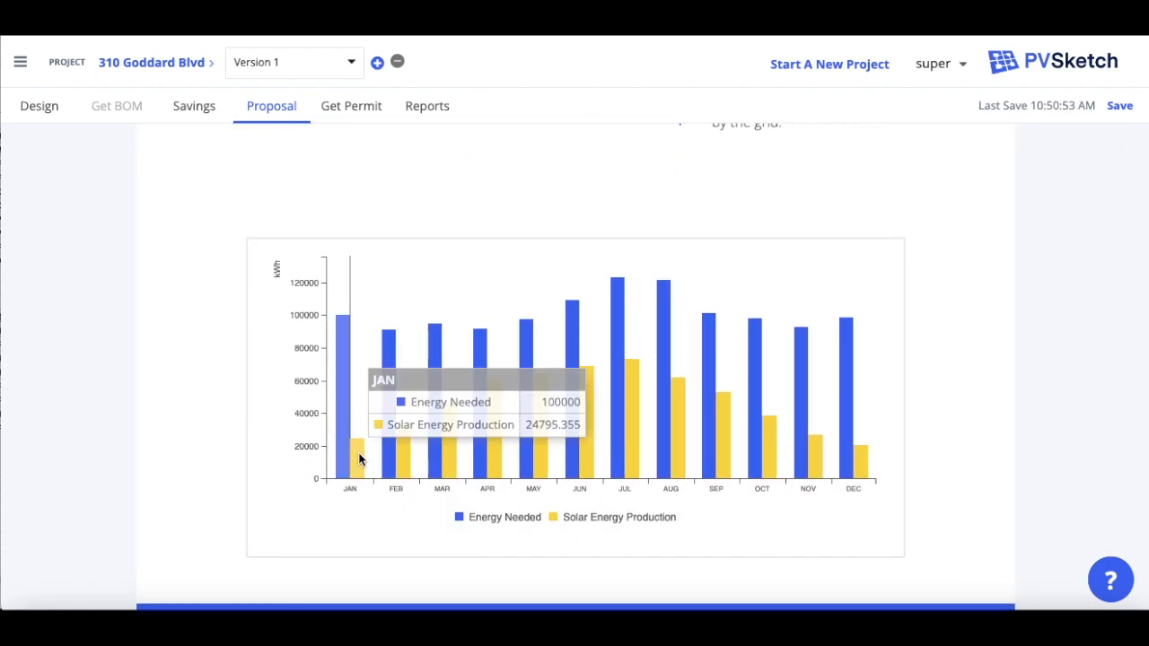
pyautogui.moveTo(406, 456)
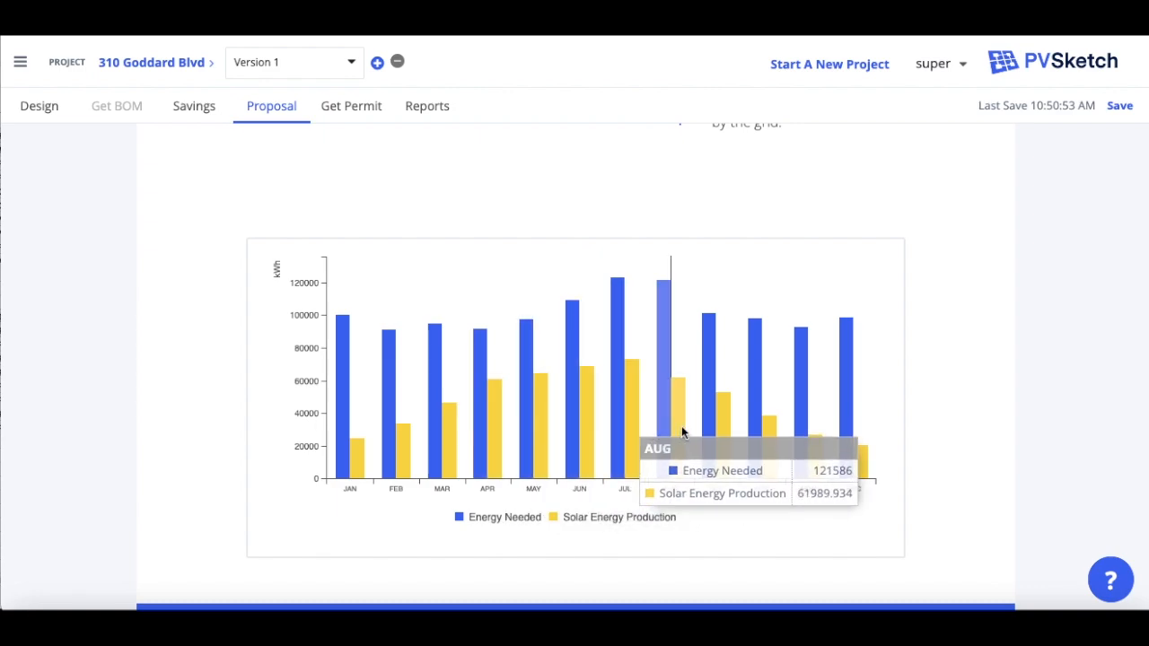
pyautogui.scroll(-2, 681, 429)
pyautogui.scroll(-5, 681, 432)
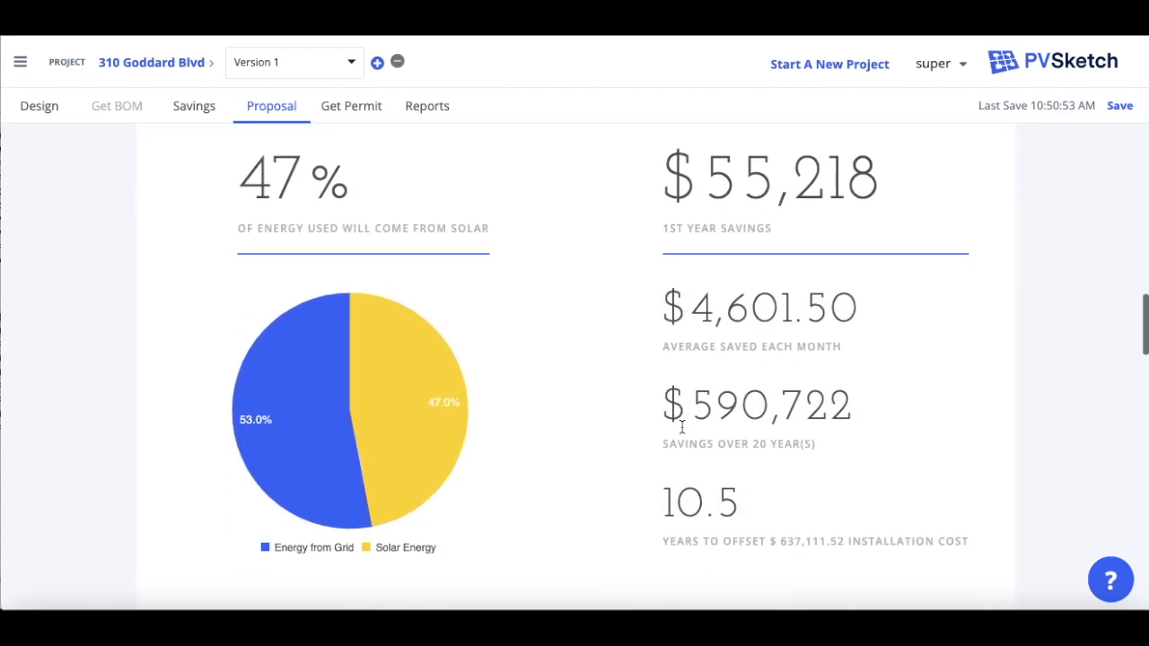
pyautogui.scroll(-5, 681, 429)
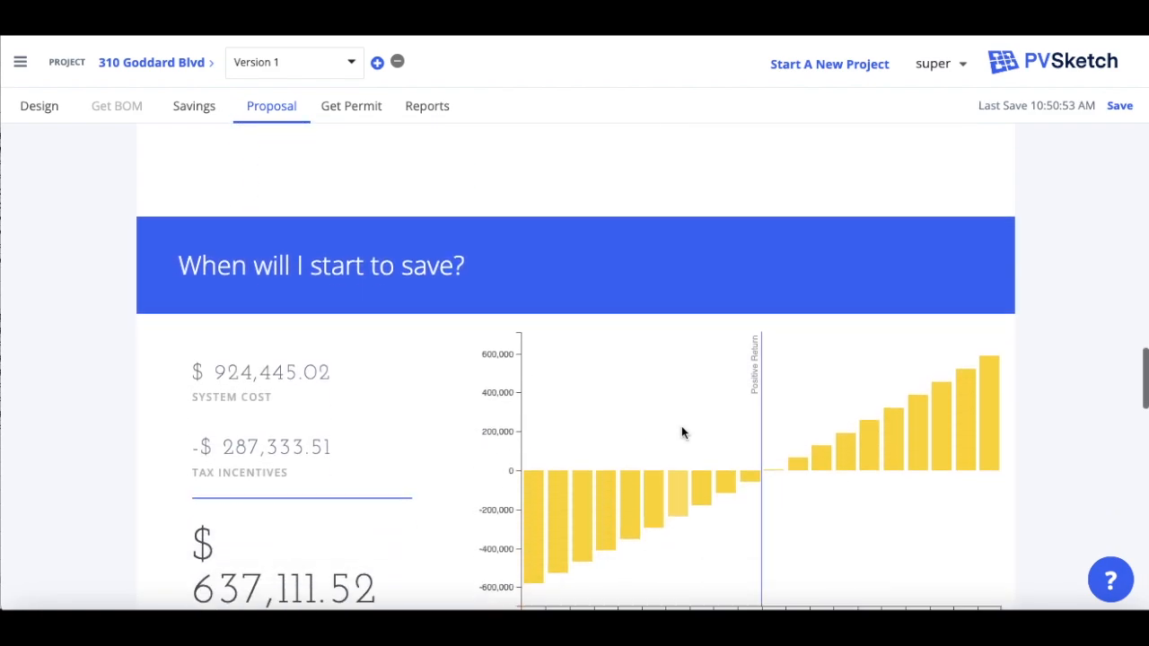
# - Check the environmental benefits and the detail sheet in the preview, and publish the proposal
pyautogui.scroll(-6, 681, 433)
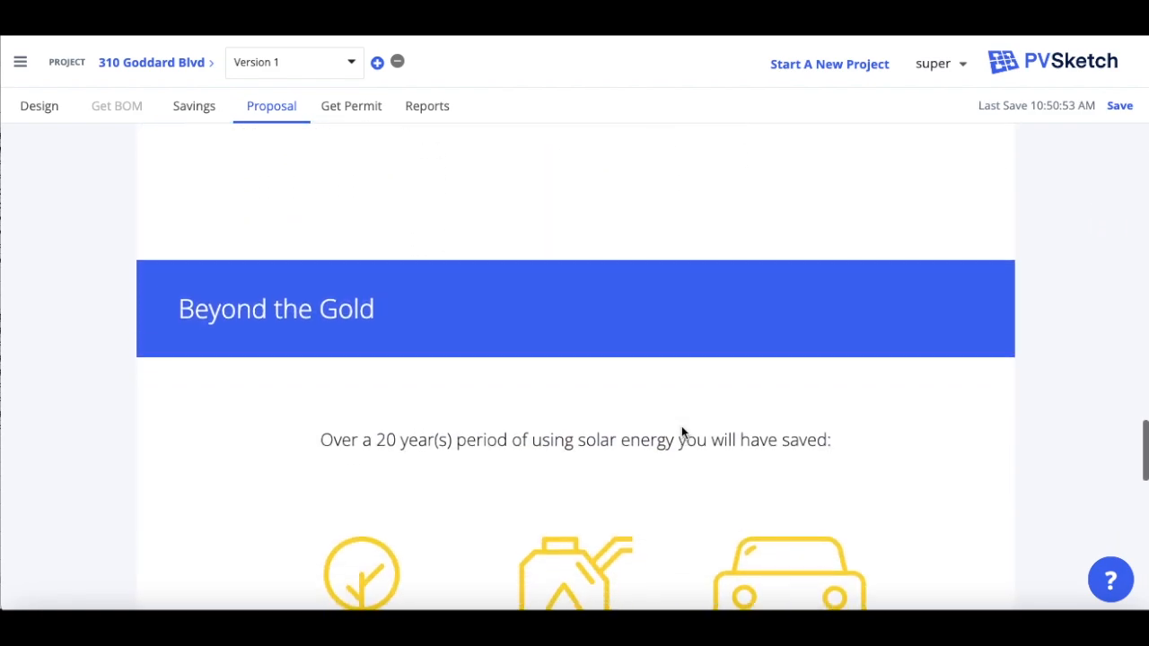
pyautogui.scroll(-3, 681, 432)
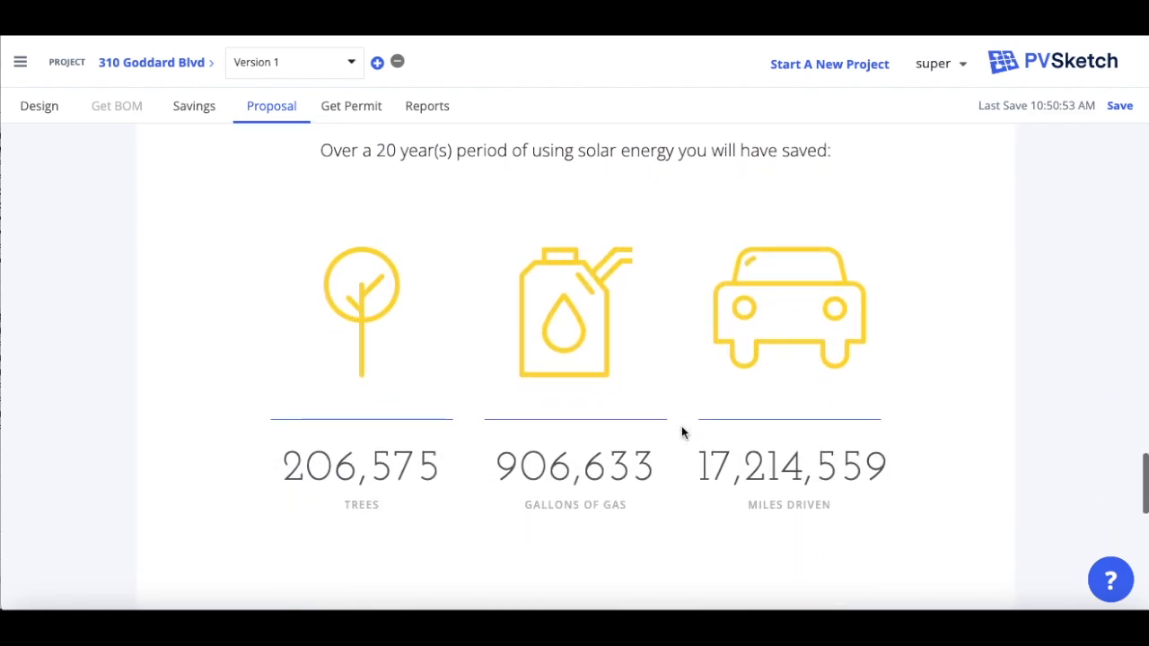
pyautogui.scroll(-1, 681, 433)
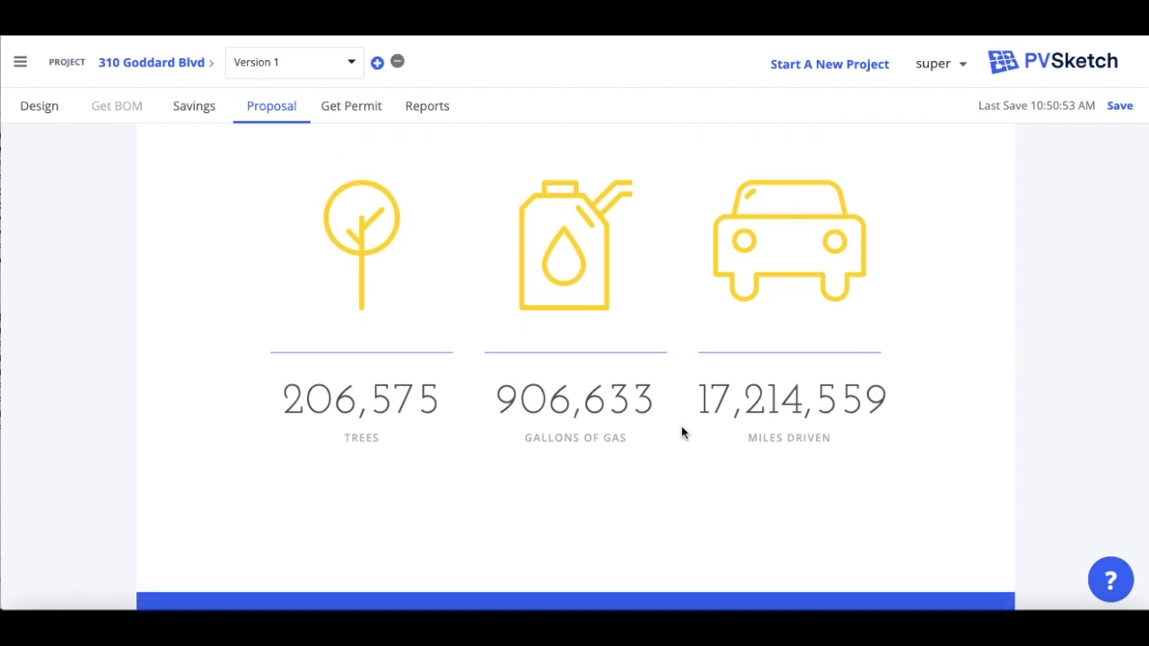
pyautogui.scroll(-5, 681, 432)
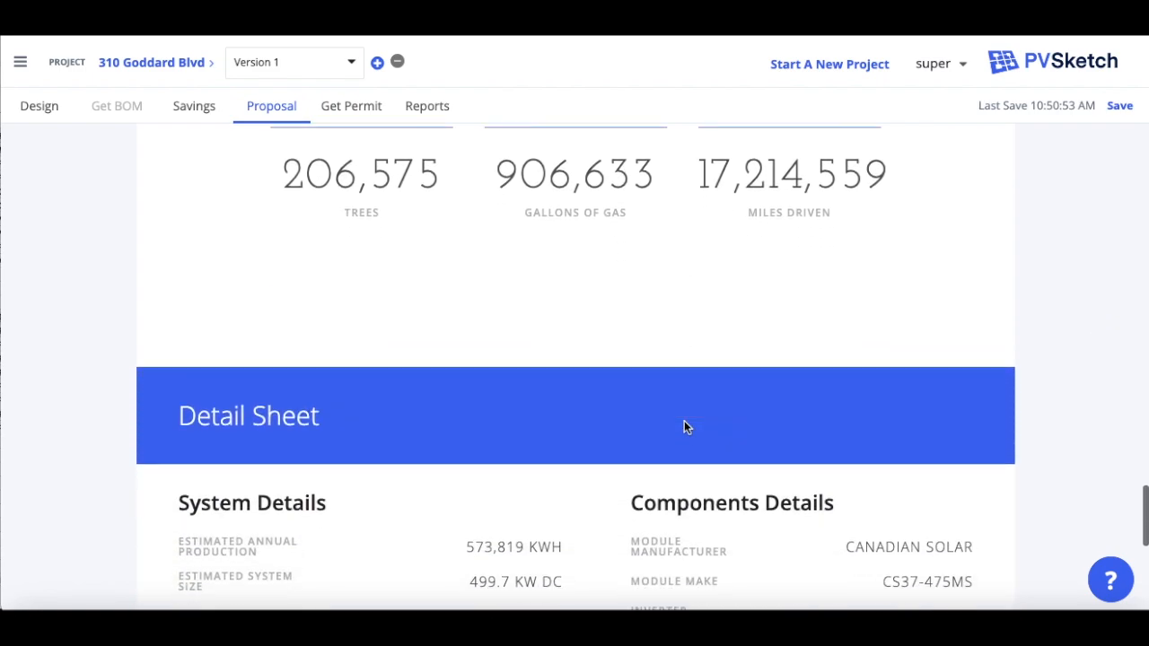
pyautogui.scroll(-3, 684, 427)
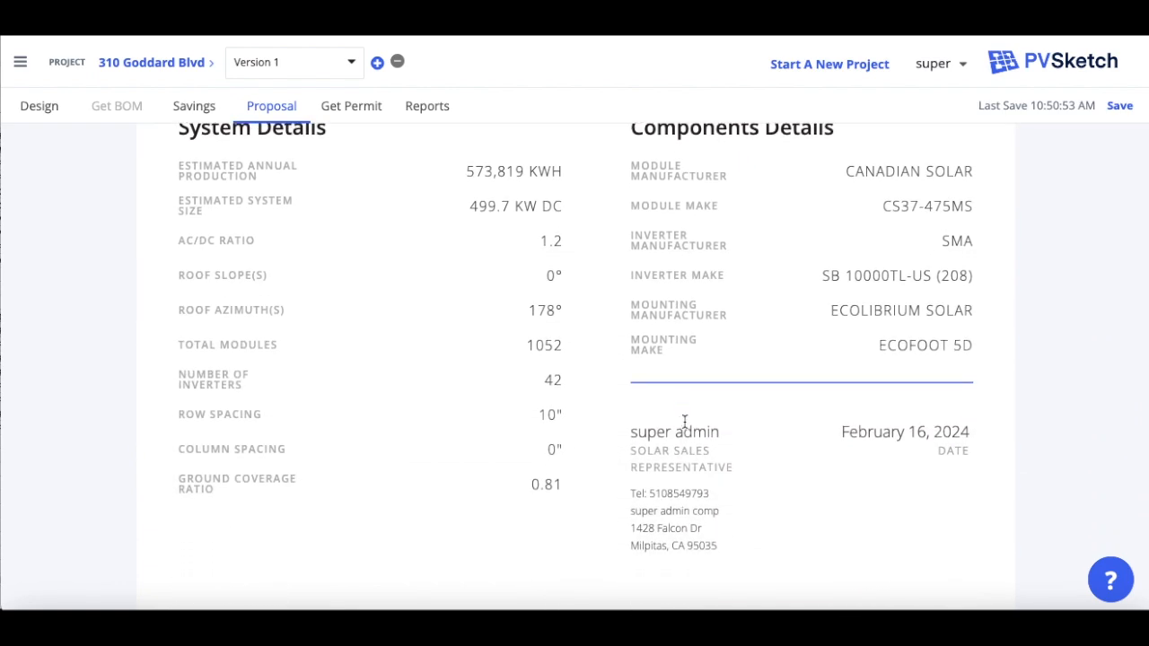
pyautogui.scroll(-3, 684, 421)
pyautogui.click(817, 540)
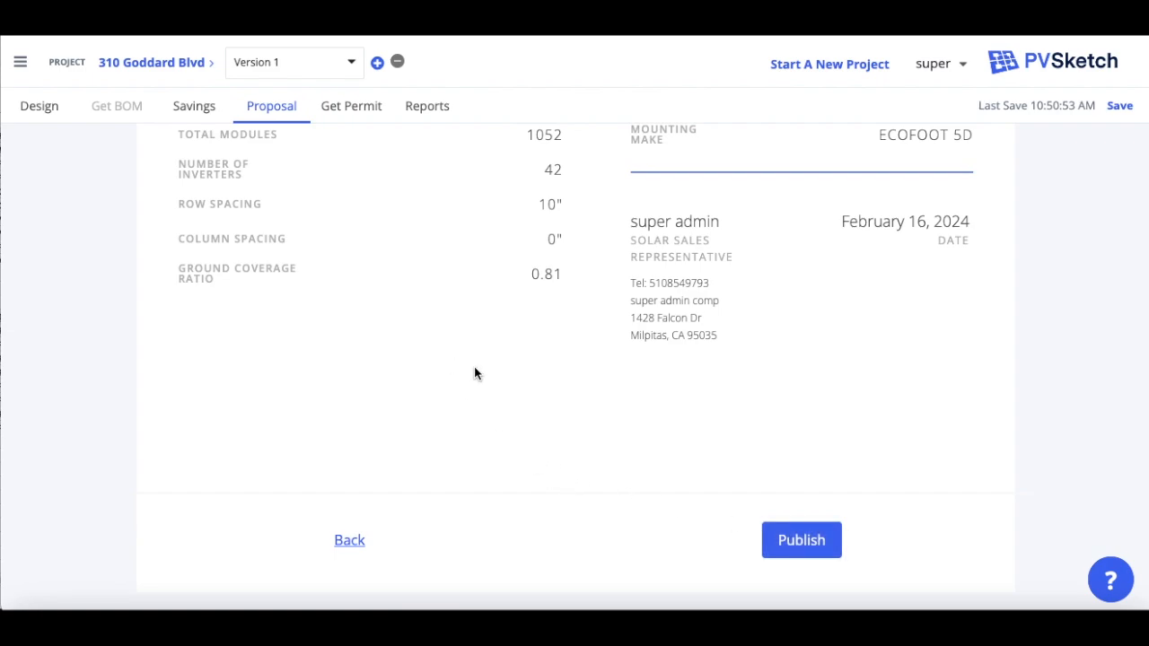
# - Open the permit plan set request and examine its design service options, installation questions and project file upload
pyautogui.click(384, 118)
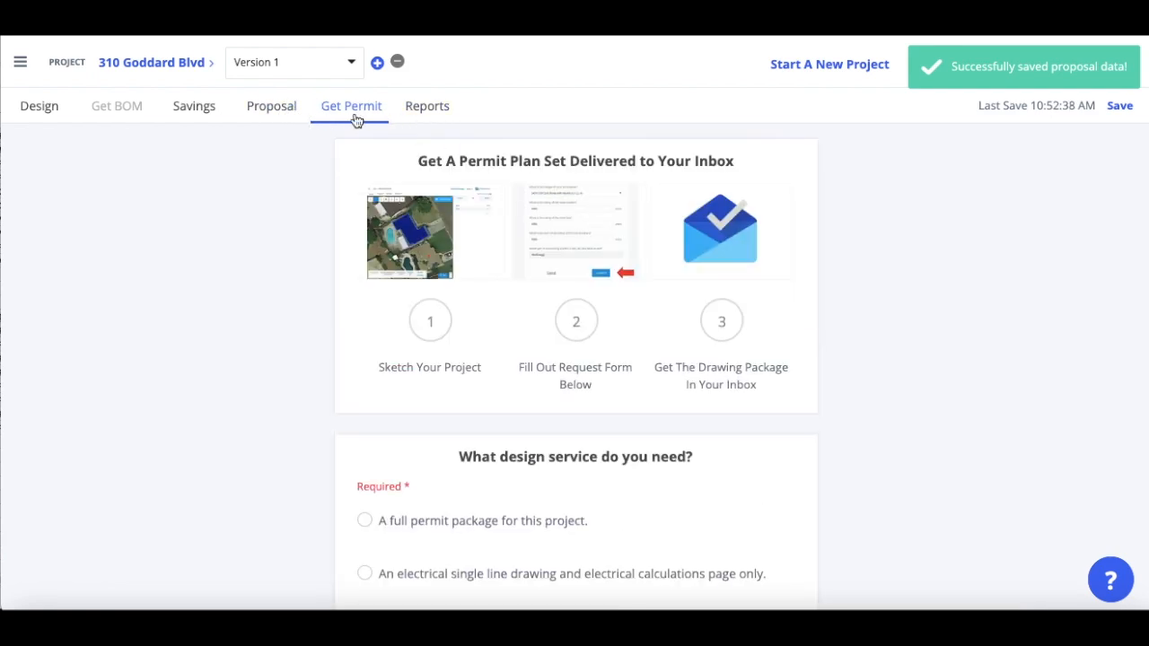
pyautogui.scroll(-1, 491, 272)
pyautogui.scroll(1, 491, 274)
pyautogui.scroll(-4, 490, 269)
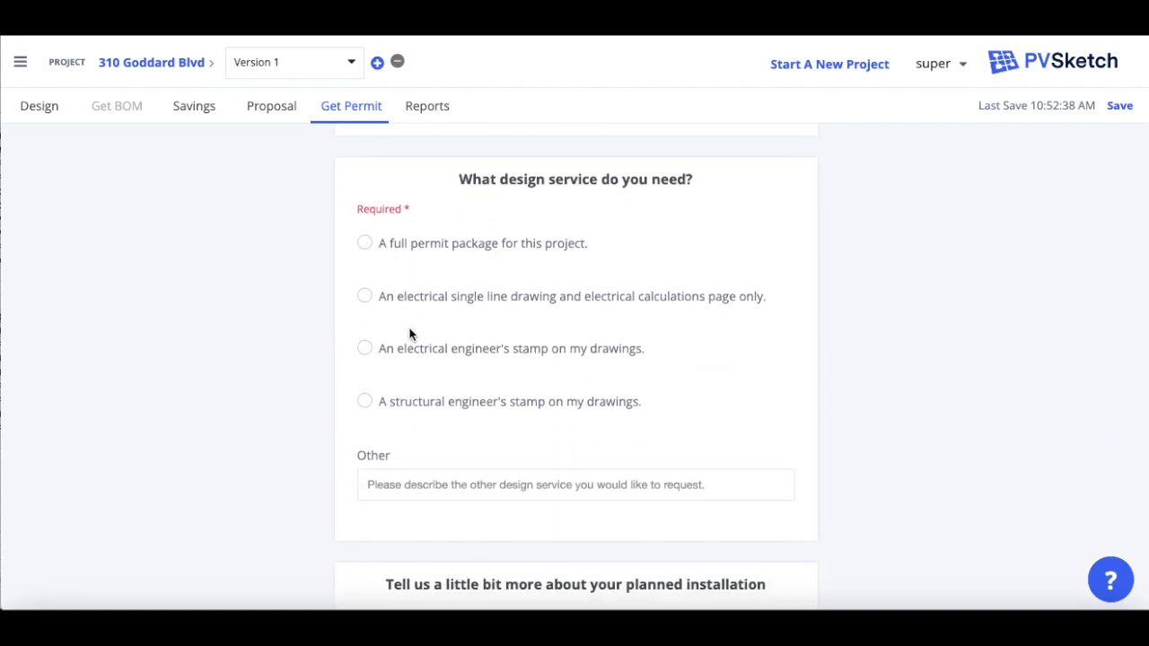
pyautogui.scroll(-3, 405, 337)
pyautogui.scroll(-3, 404, 336)
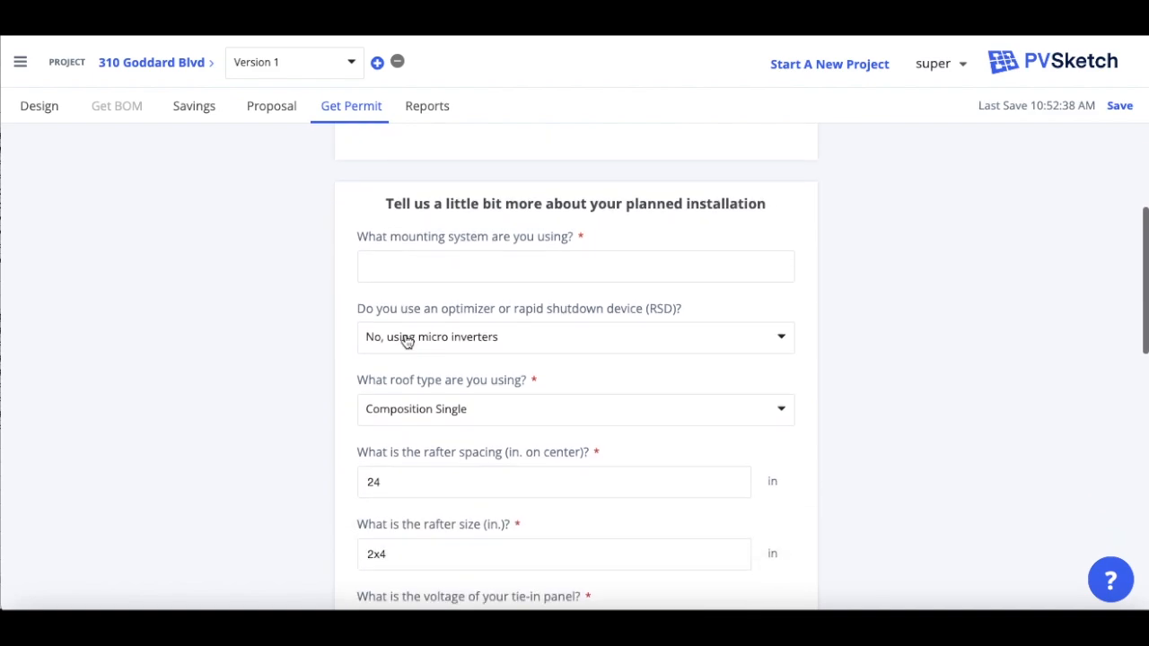
pyautogui.scroll(-8, 404, 339)
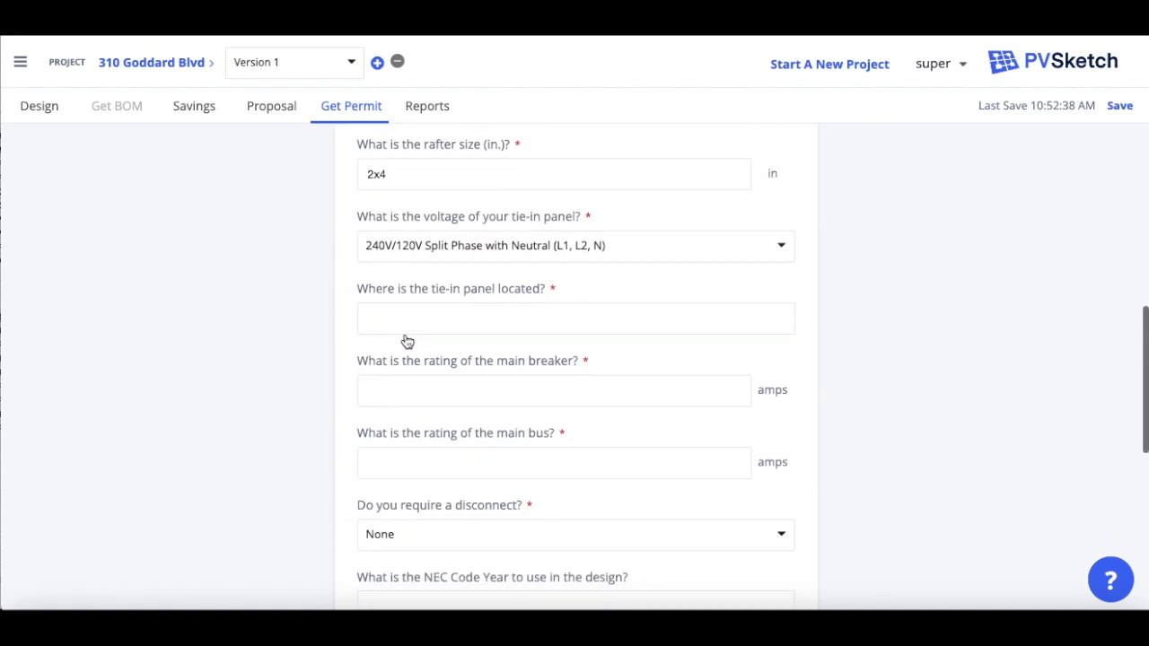
pyautogui.scroll(-1, 404, 339)
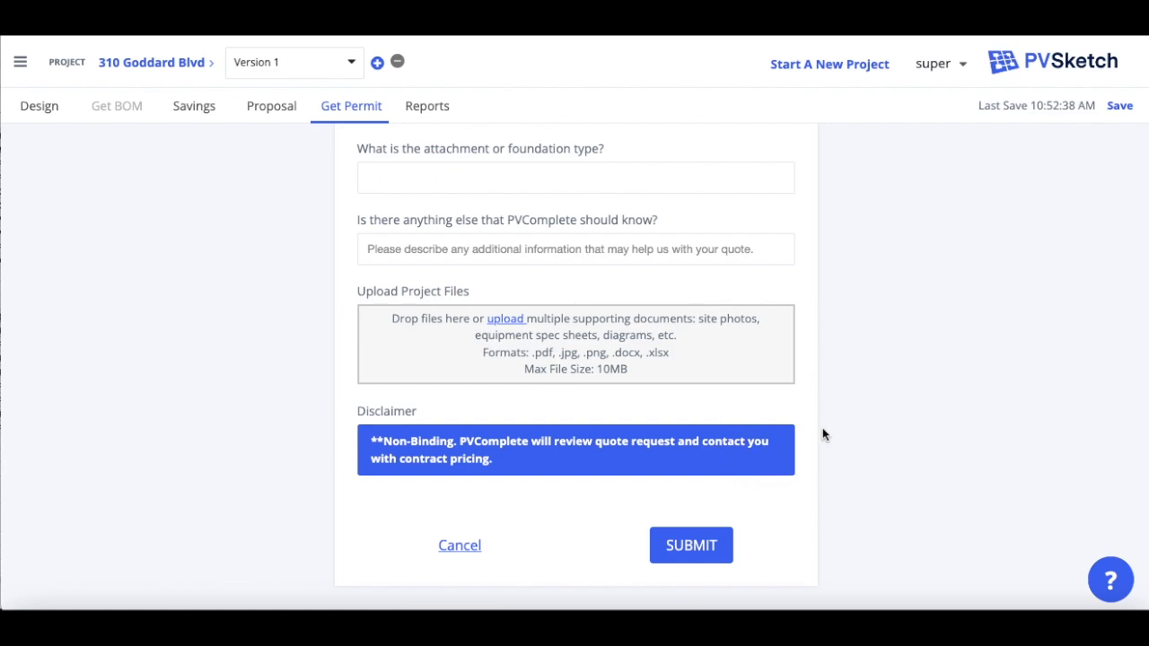
# - Open the project's sales tools reports, download the image of the design, and view the downloaded roof layout picture
pyautogui.click(429, 109)
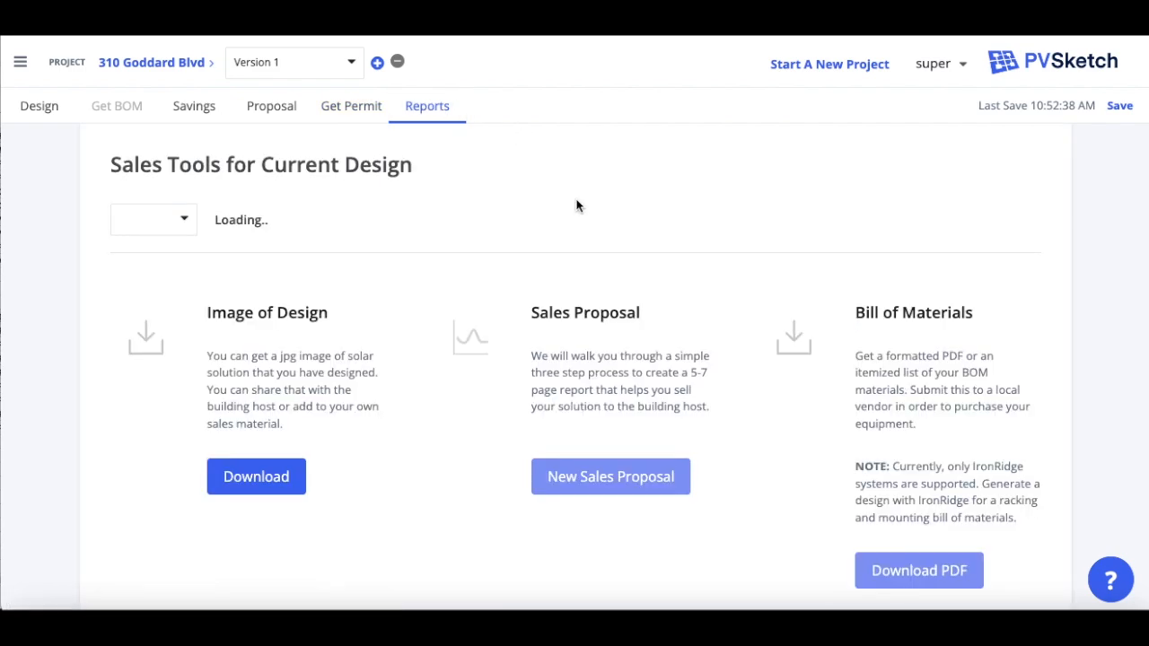
pyautogui.scroll(-1, 577, 207)
pyautogui.scroll(-1, 577, 206)
pyautogui.scroll(1, 577, 207)
pyautogui.scroll(-1, 577, 206)
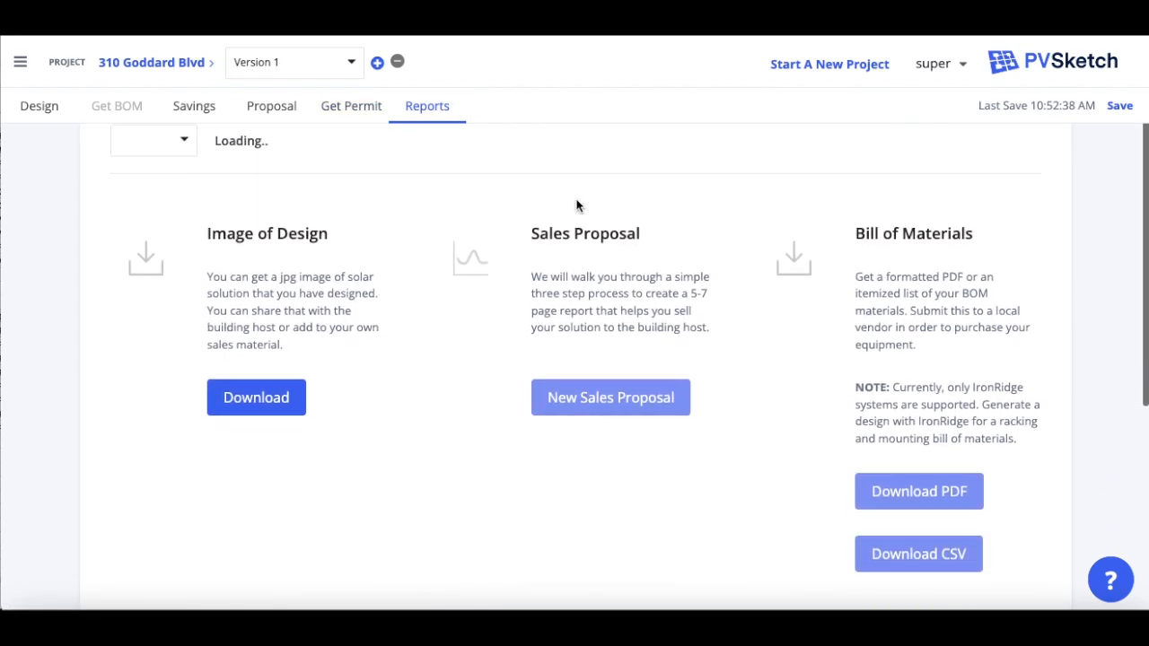
pyautogui.scroll(-1, 577, 206)
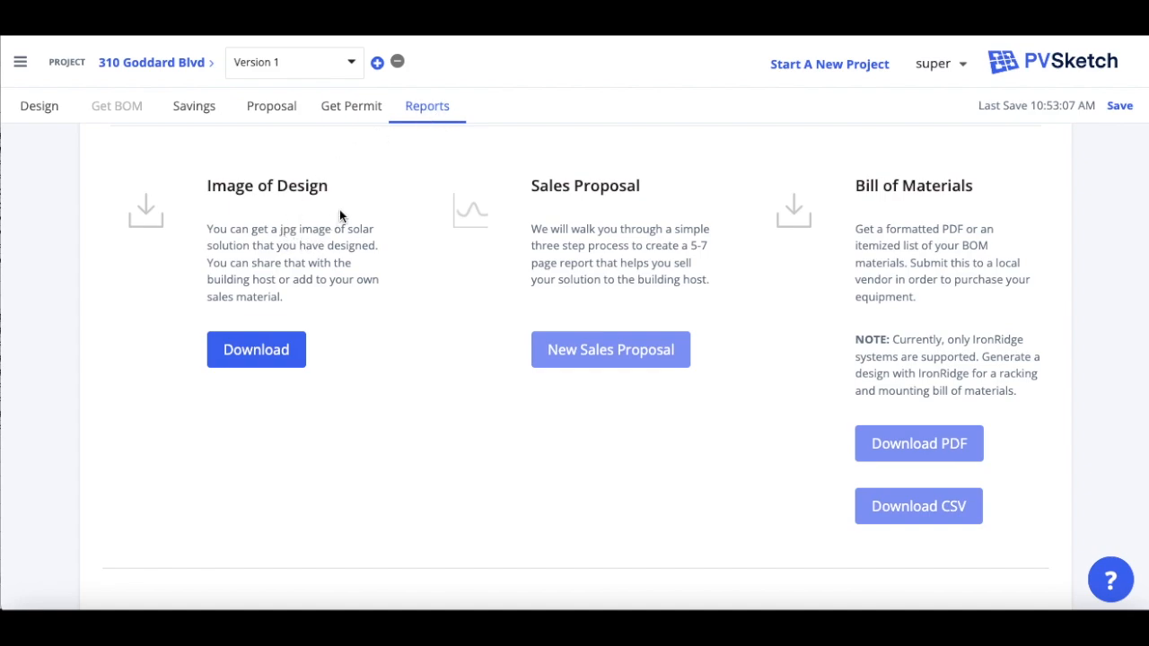
pyautogui.click(251, 364)
pyautogui.click(1068, 628)
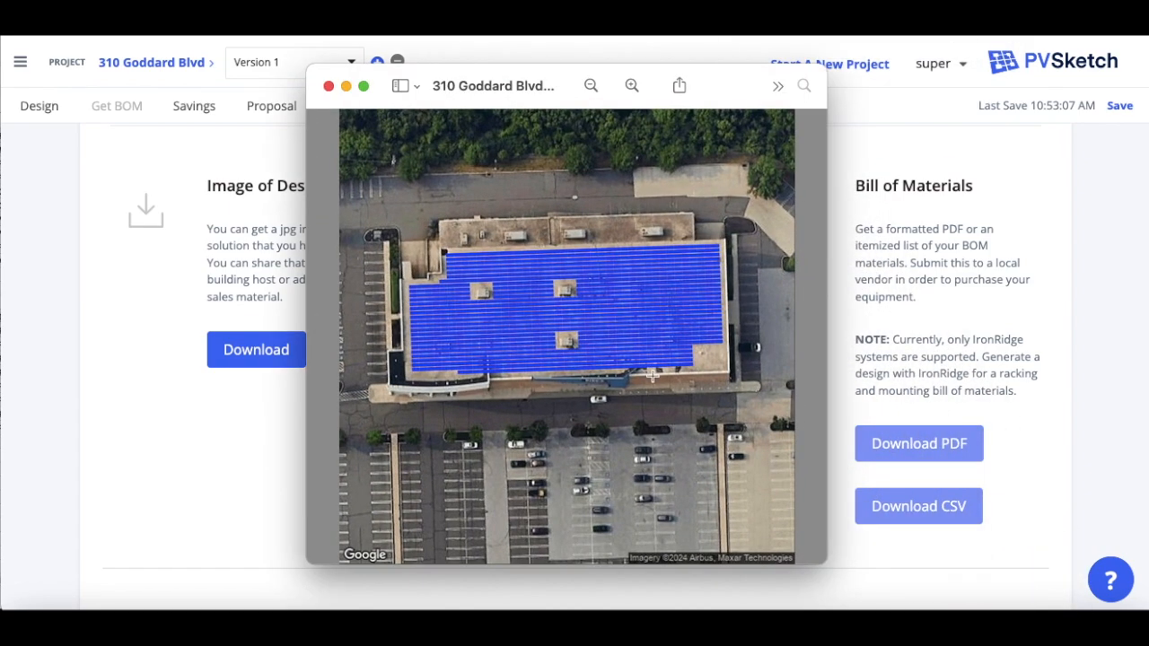
pyautogui.click(328, 87)
# - Download the hourly energy data as a CSV file and examine its timestamps and hourly production values in Excel
pyautogui.scroll(-1, 547, 350)
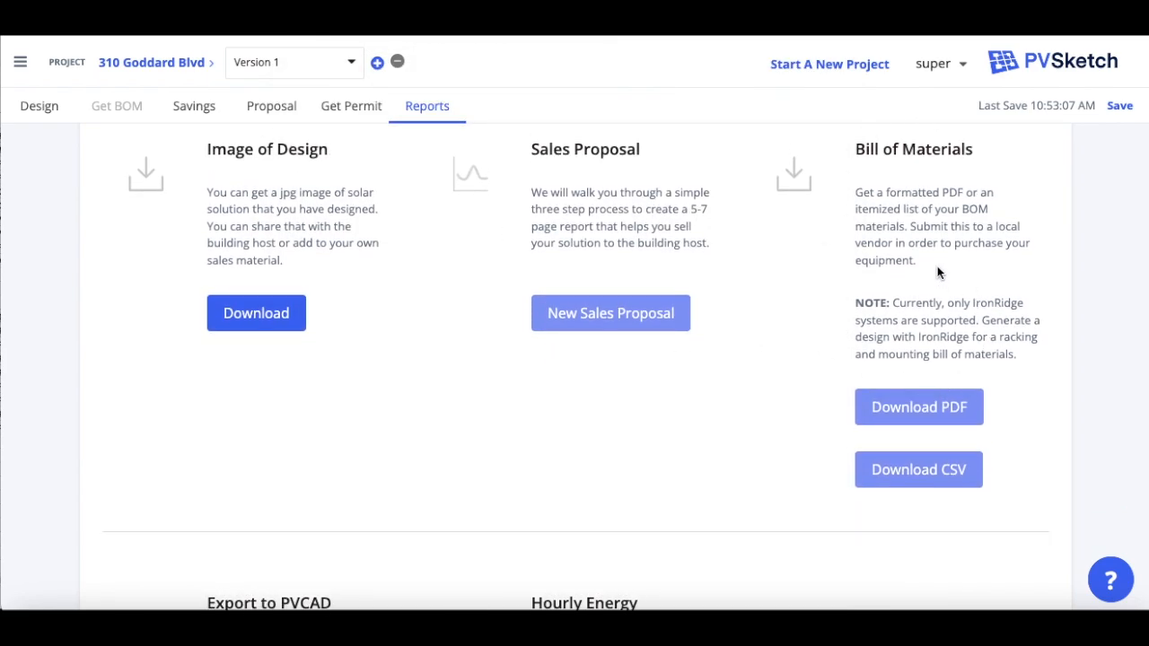
pyautogui.scroll(-3, 908, 318)
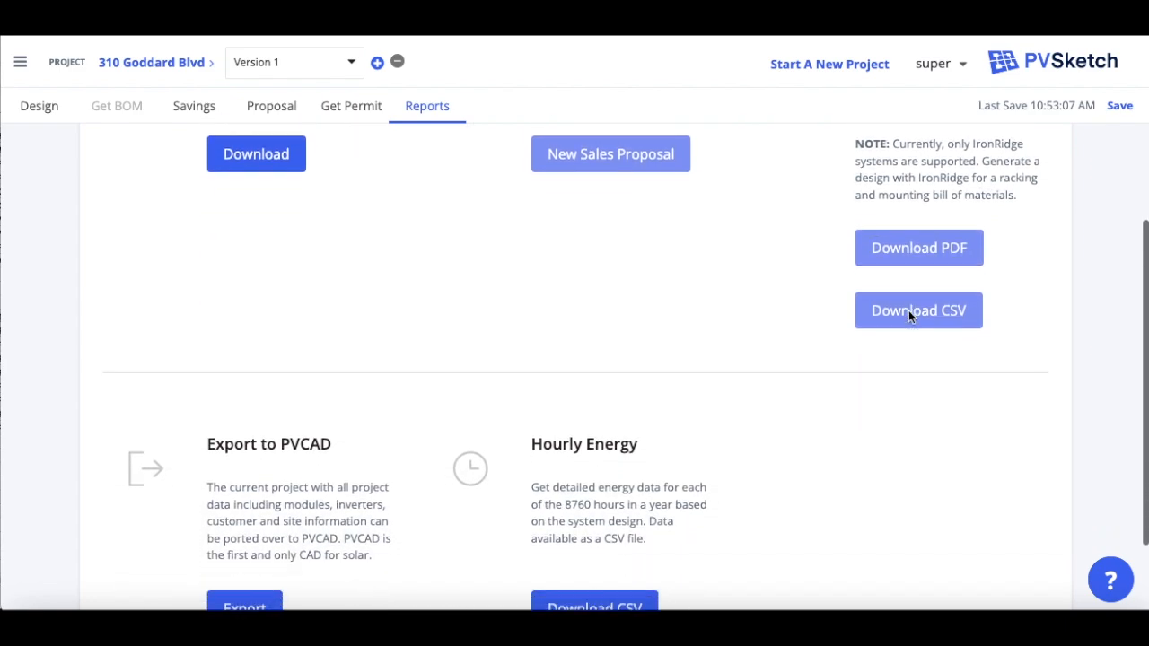
pyautogui.scroll(-1, 907, 318)
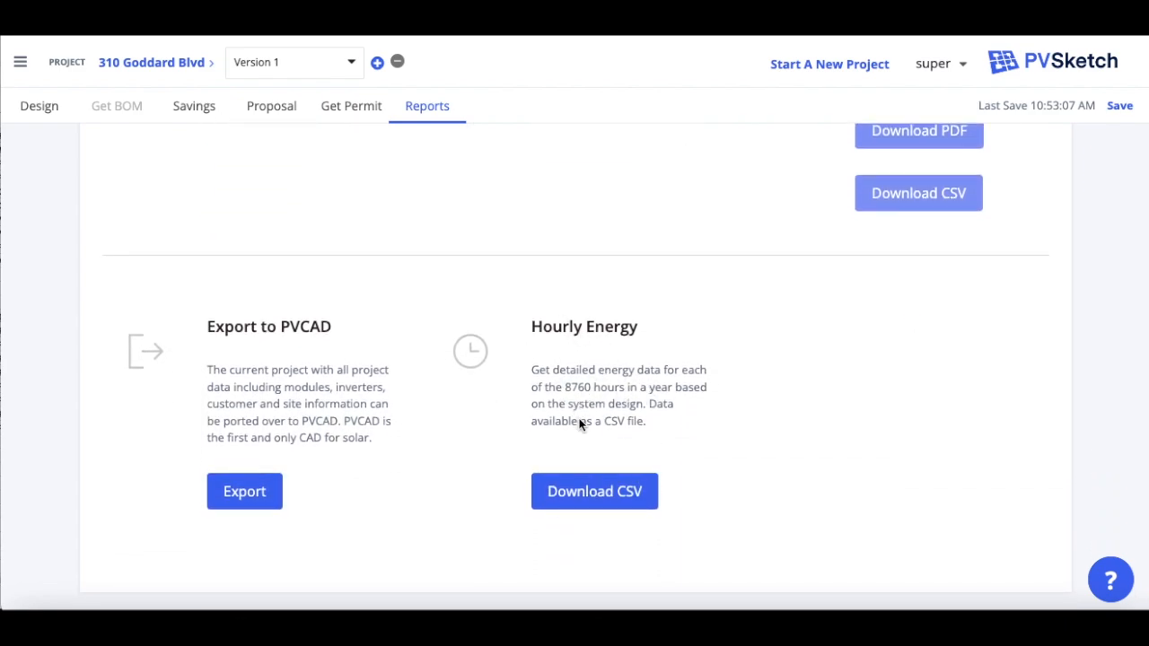
pyautogui.click(598, 492)
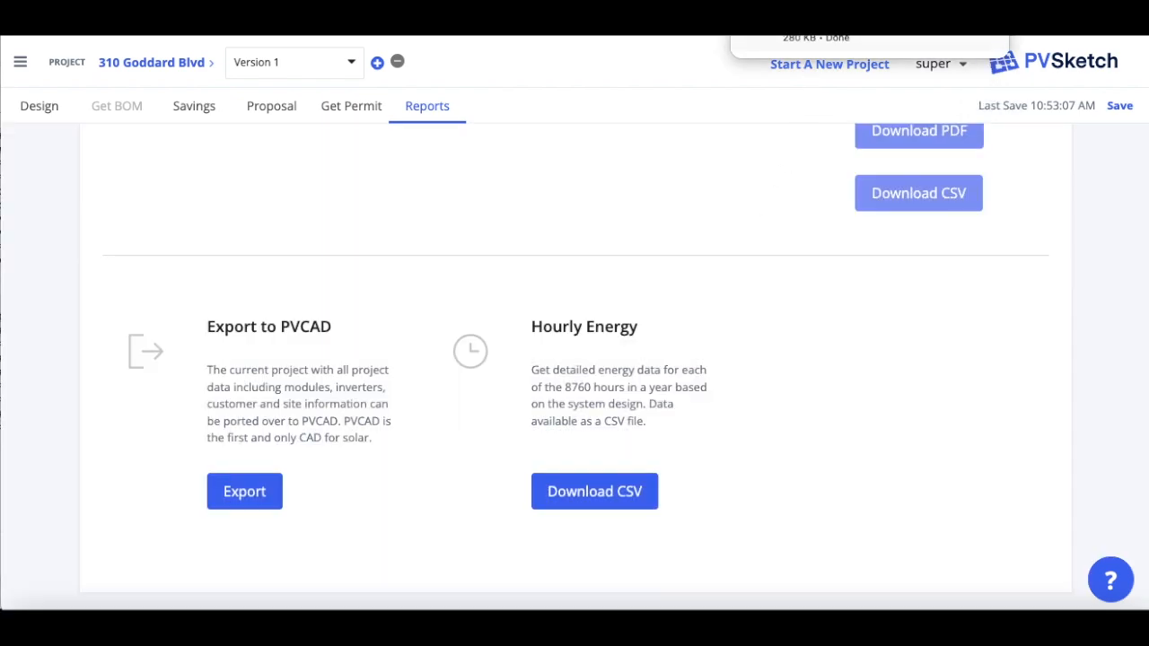
pyautogui.click(862, 36)
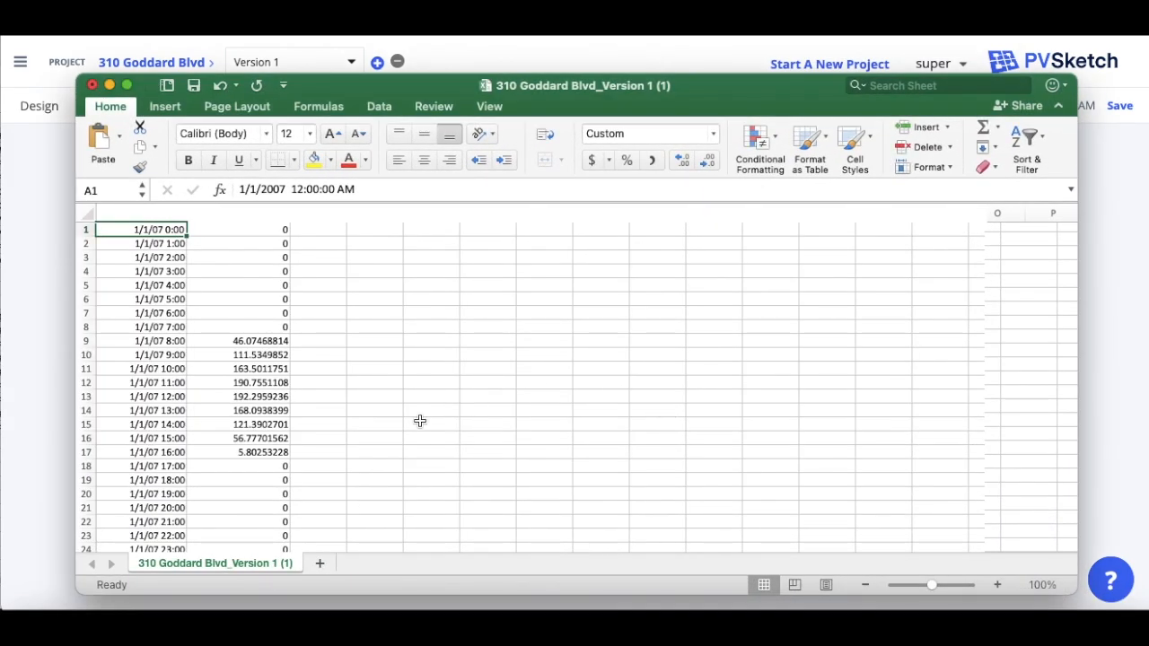
pyautogui.scroll(-20, 419, 421)
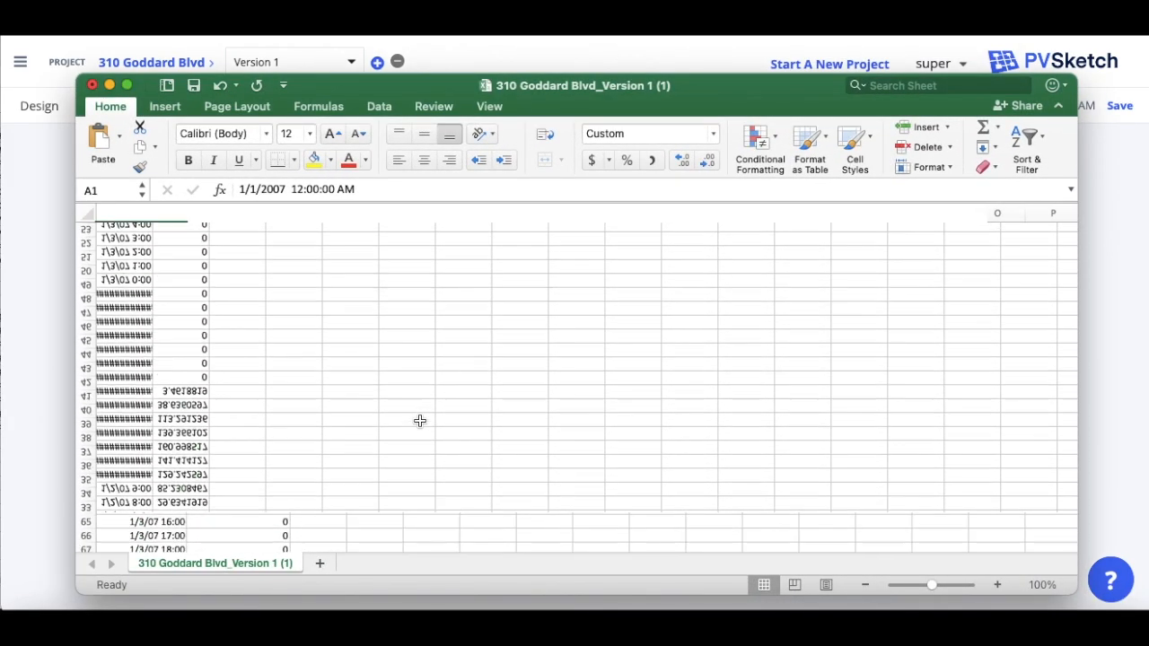
pyautogui.scroll(20, 419, 421)
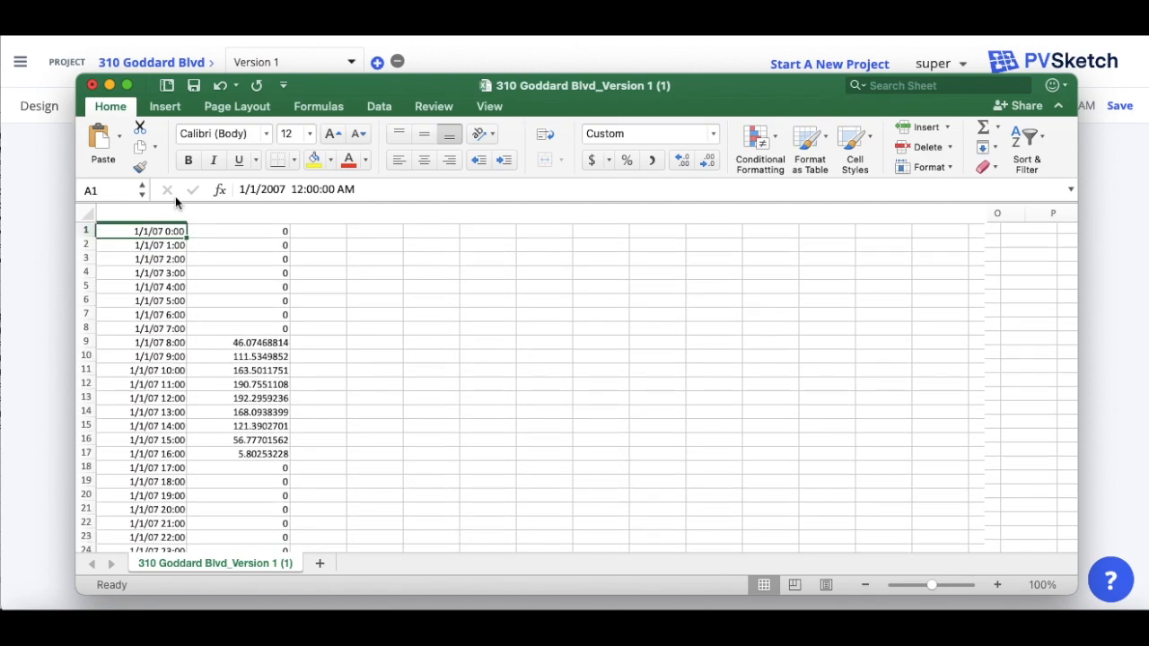
pyautogui.moveTo(187, 211); pyautogui.dragTo(253, 210)
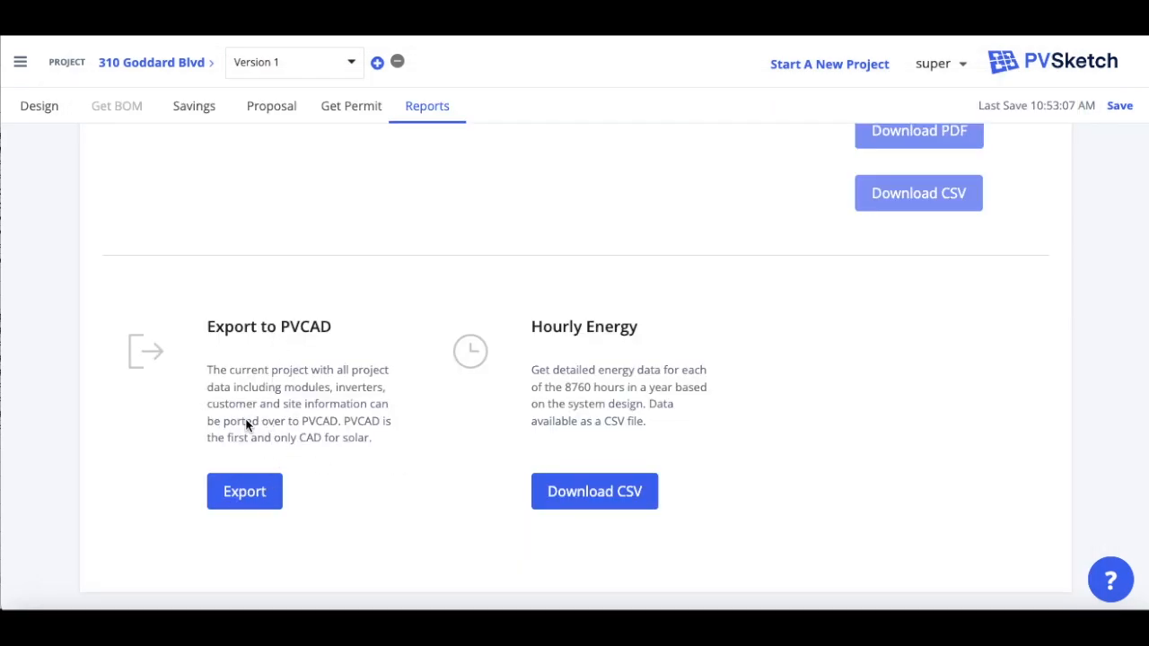
# - Export the current project to PVCAD by copying its transfer link to the clipboard
pyautogui.click(248, 500)
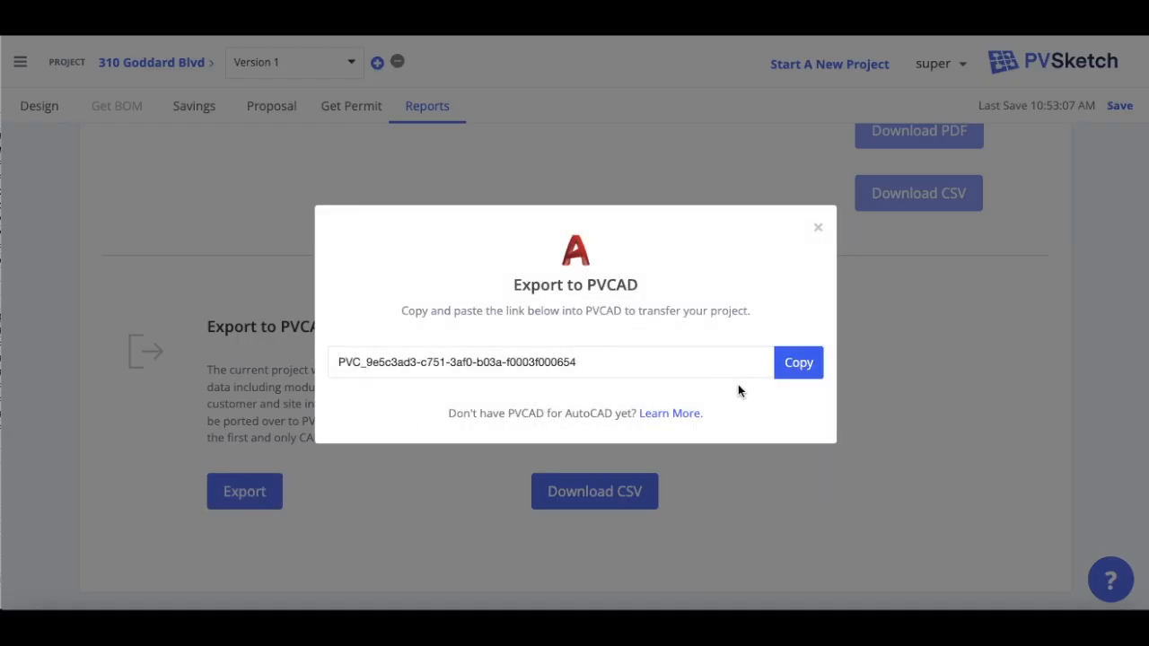
pyautogui.click(810, 364)
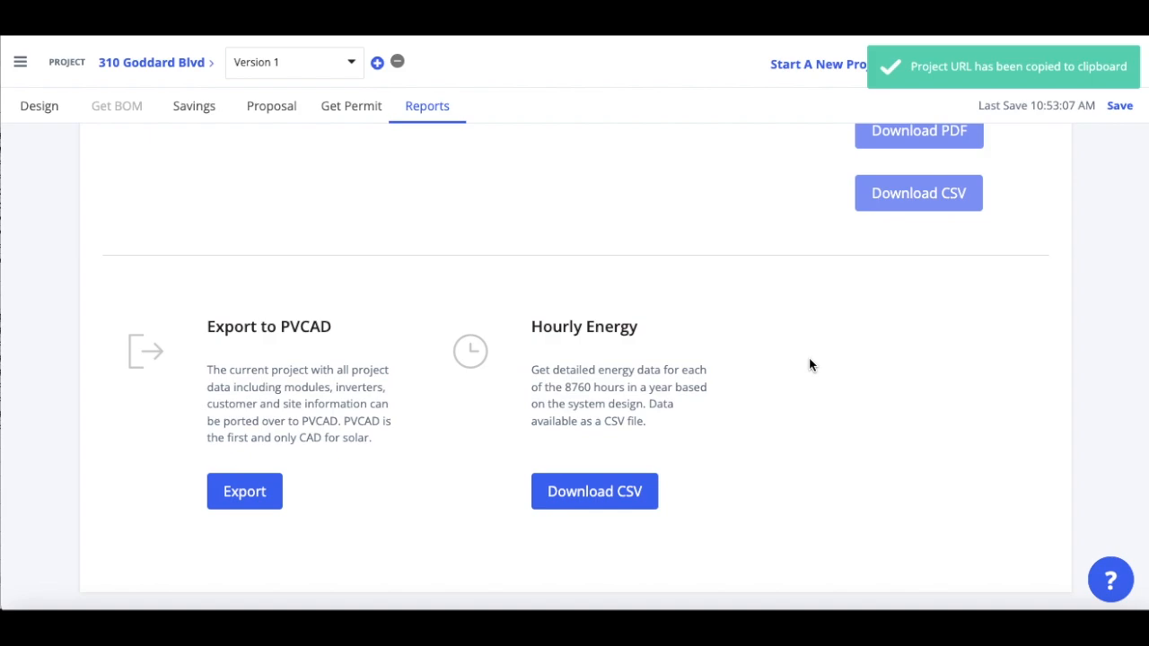